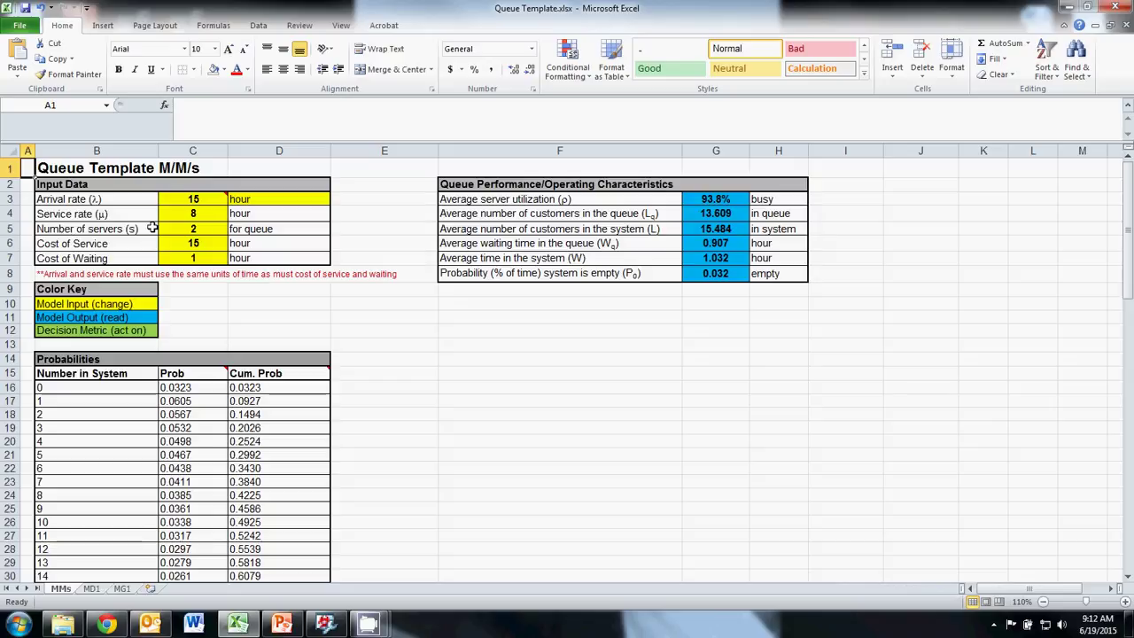
- Set the arrival rate to 4 and its time unit to minute in the input data
{"action": "left_click", "coordinate": [196, 202]}
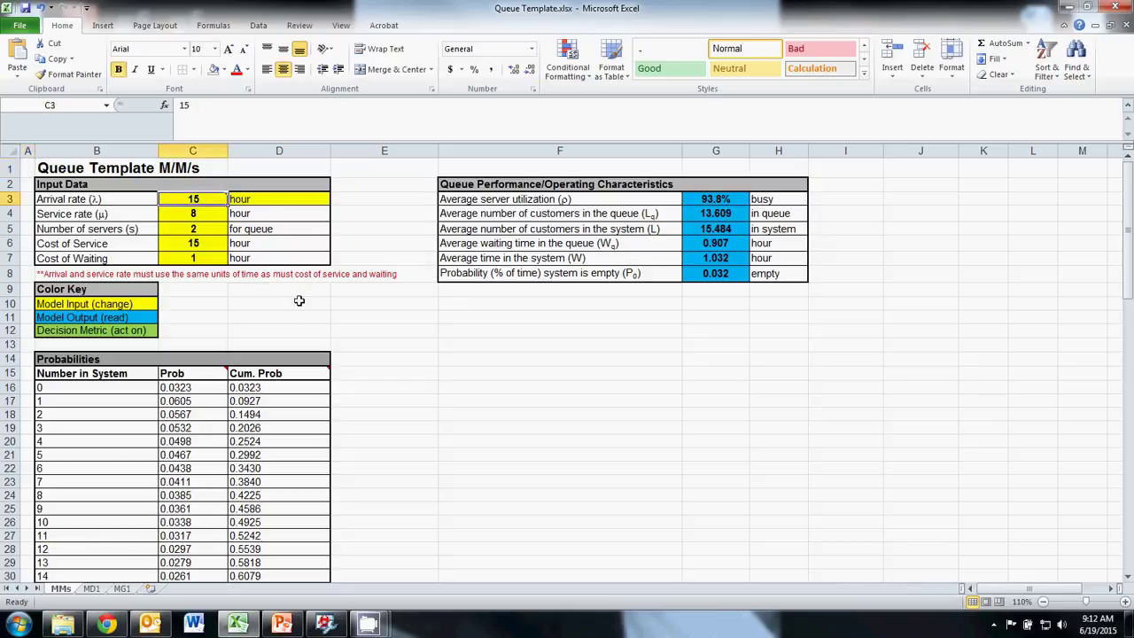
{"action": "type", "text": "4"}
{"action": "key", "text": "Tab"}
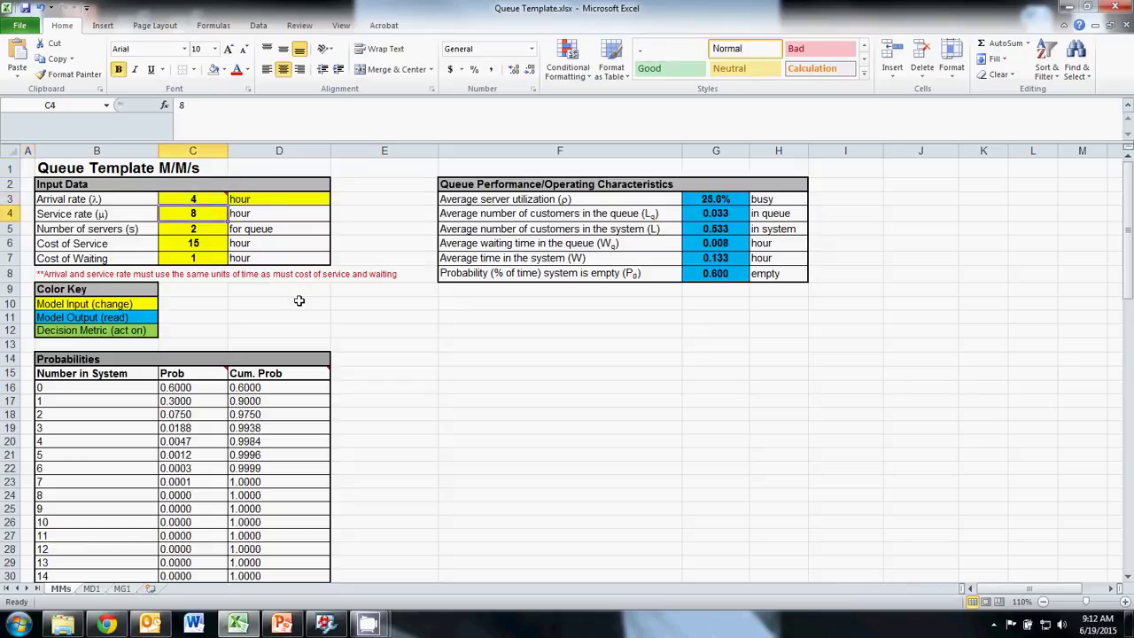
{"action": "type", "text": "minute"}
{"action": "key", "text": "Return"}
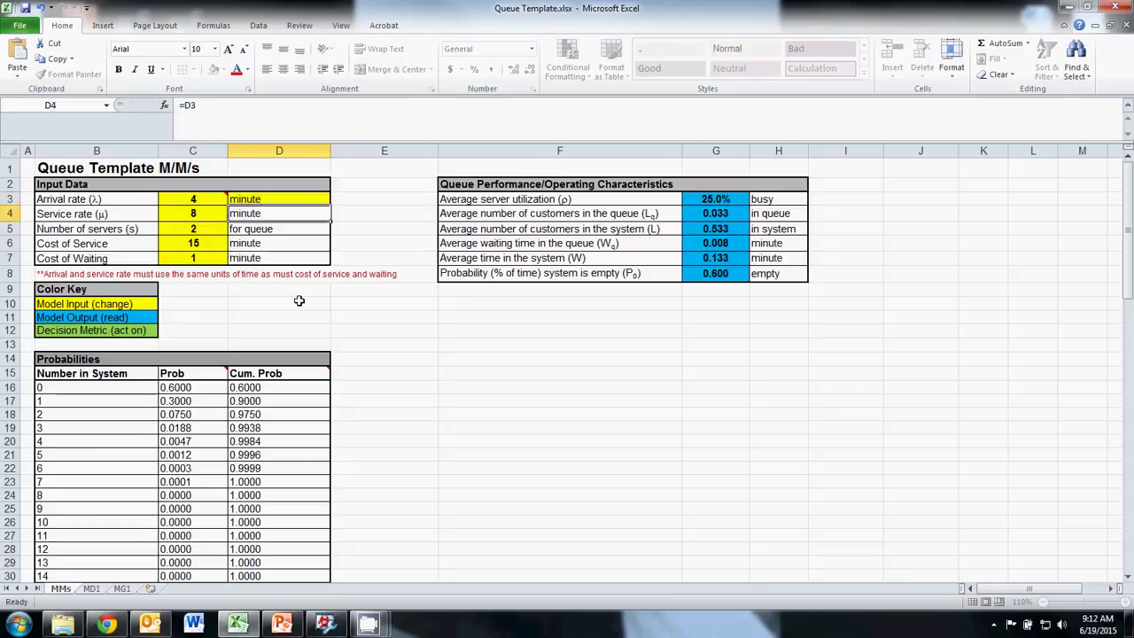
- Set the service rate to 2 and the number of servers to 3
{"action": "key", "text": "Left"}
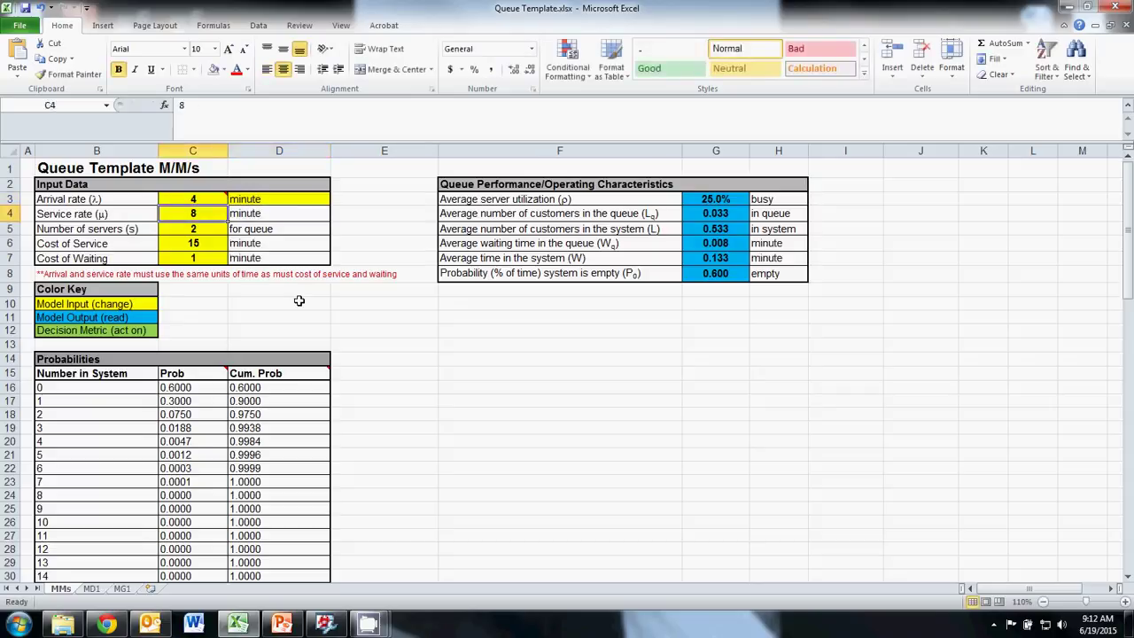
{"action": "type", "text": "2"}
{"action": "key", "text": "Return"}
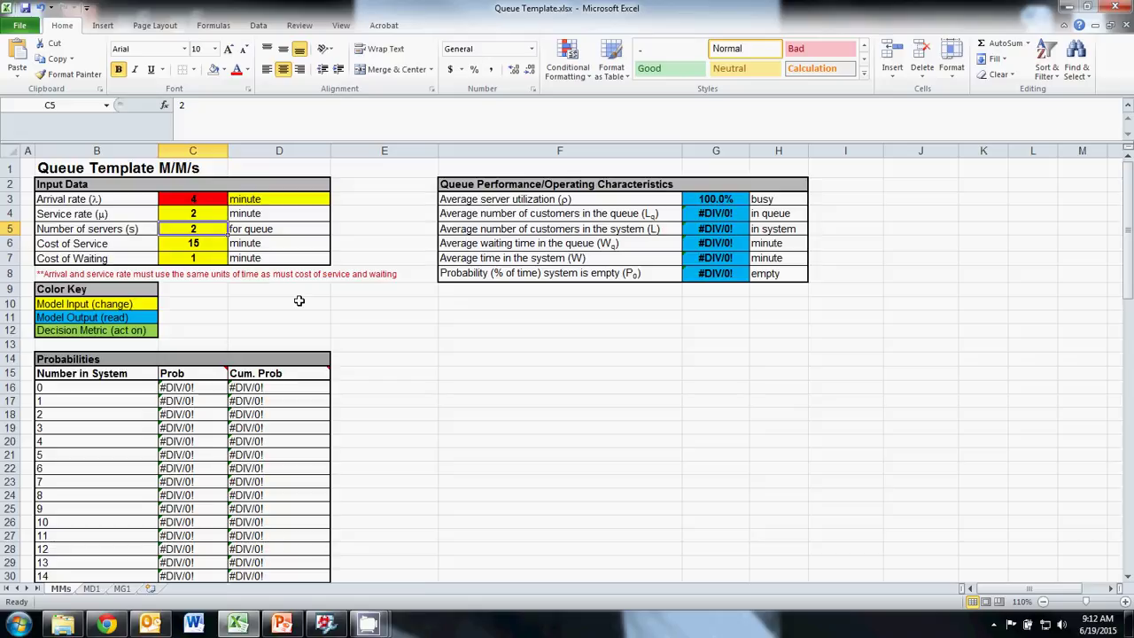
{"action": "key", "text": "Up"}
{"action": "key", "text": "Down"}
{"action": "type", "text": "3"}
{"action": "key", "text": "Return"}
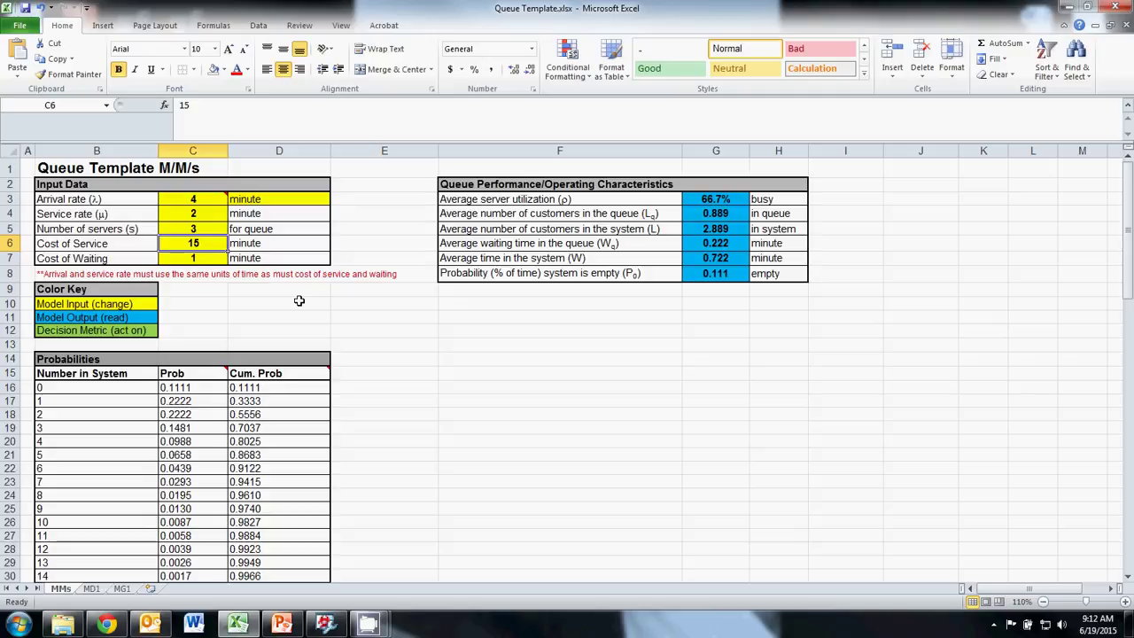
- Set the cost of waiting to 60 in the input data
{"action": "key", "text": "Return"}
{"action": "type", "text": "60"}
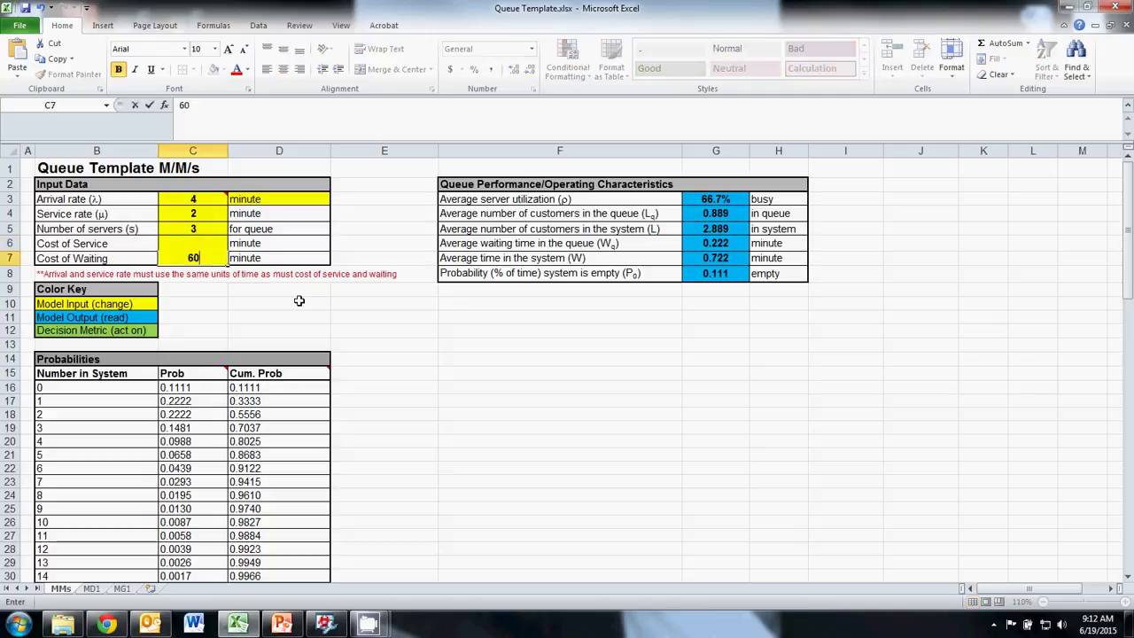
{"action": "key", "text": "Return"}
{"action": "key", "text": "Return"}
{"action": "key", "text": "Return"}
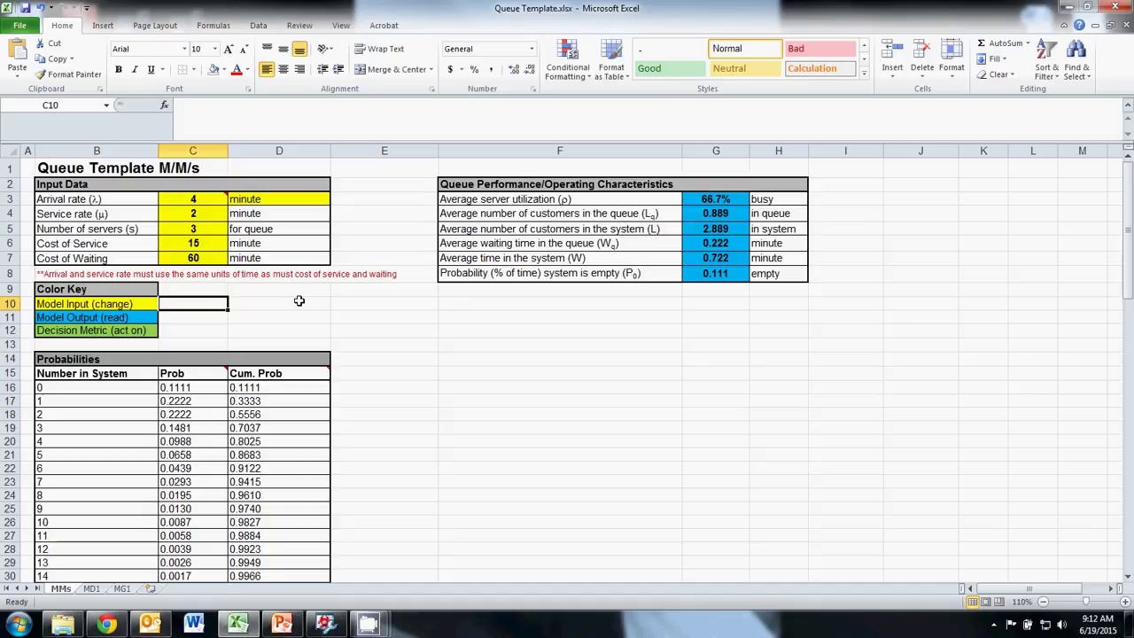
- Enter the title "Total Cost based on the Queue" in cell F10, below the operating characteristics
{"action": "key", "text": "Right"}
{"action": "key", "text": "Right"}
{"action": "key", "text": "Right"}
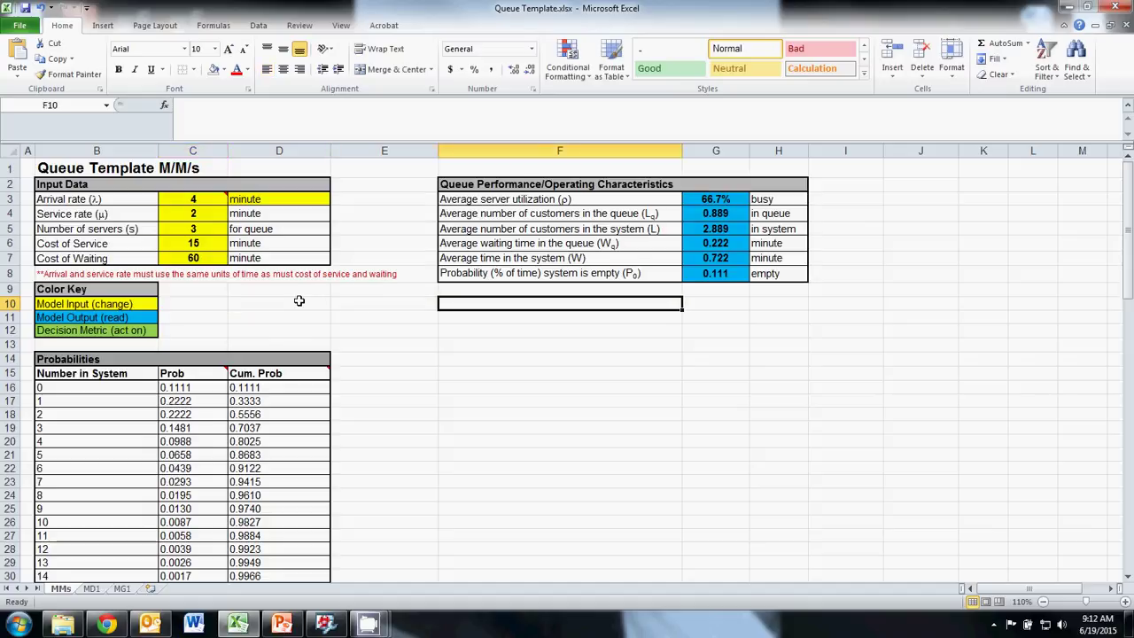
{"action": "type", "text": "S"}
{"action": "key", "text": "BackSpace"}
{"action": "type", "text": "Total"}
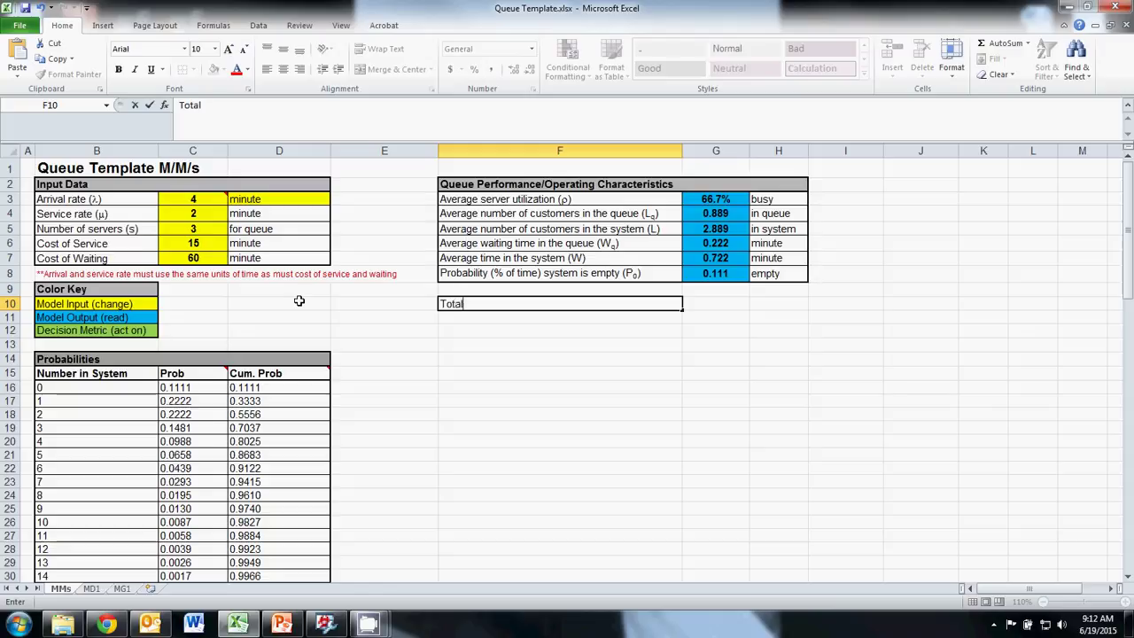
{"action": "type", "text": " Cost based on "}
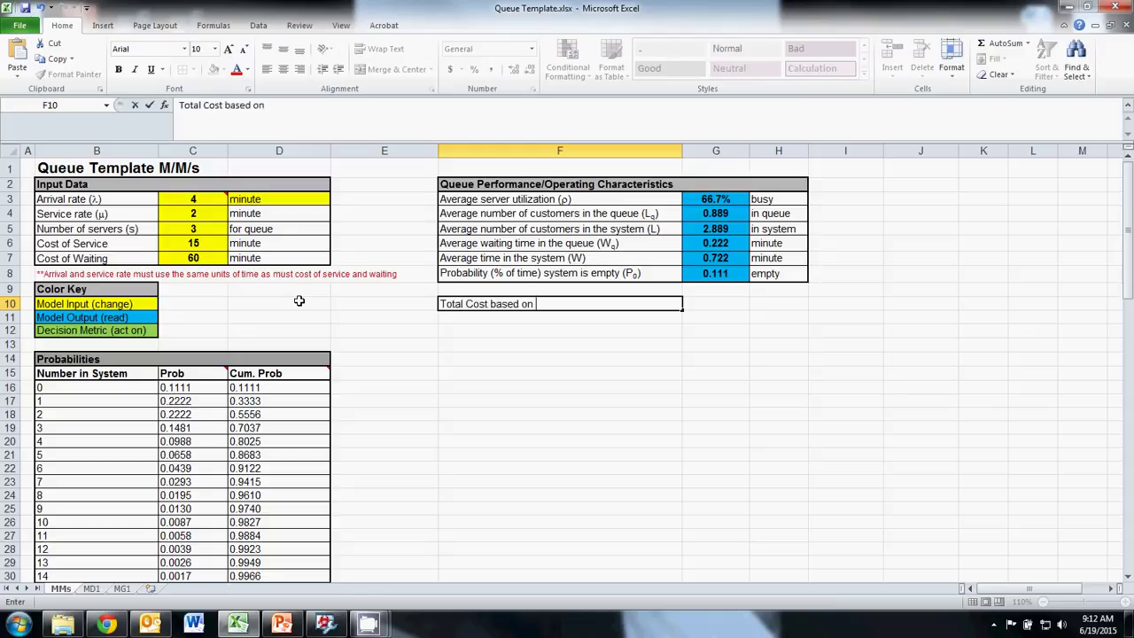
{"action": "type", "text": "the Queue"}
{"action": "key", "text": "Return"}
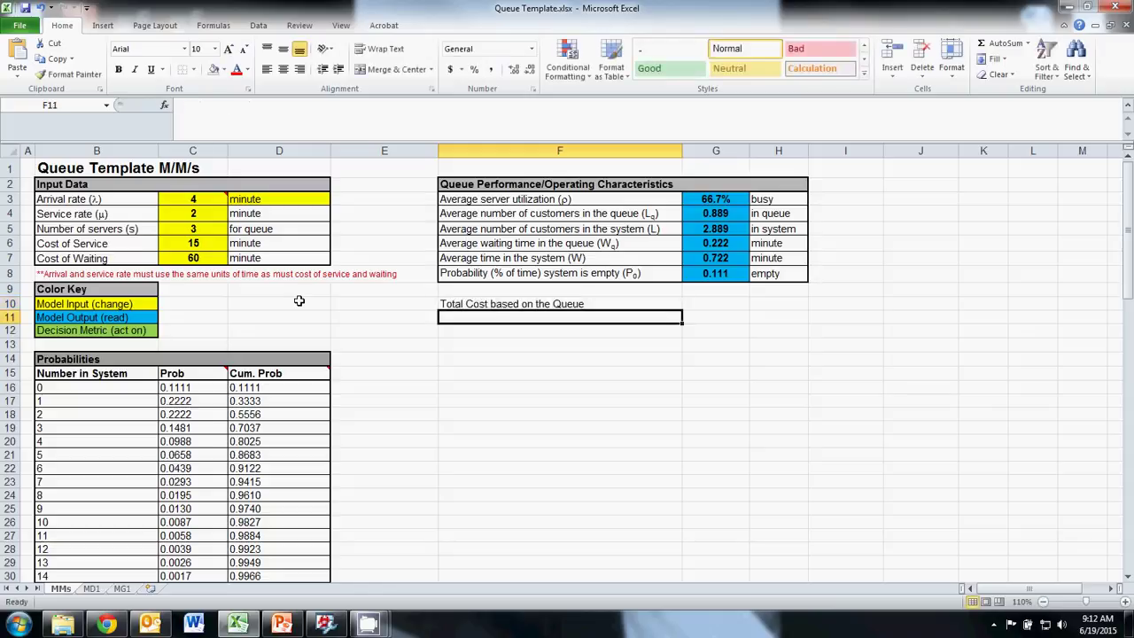
- Enter the column headings Servers, Service Cost, Wait Cost and Total Cost in cells F11 to I11
{"action": "type", "text": "Servers"}
{"action": "key", "text": "Return"}
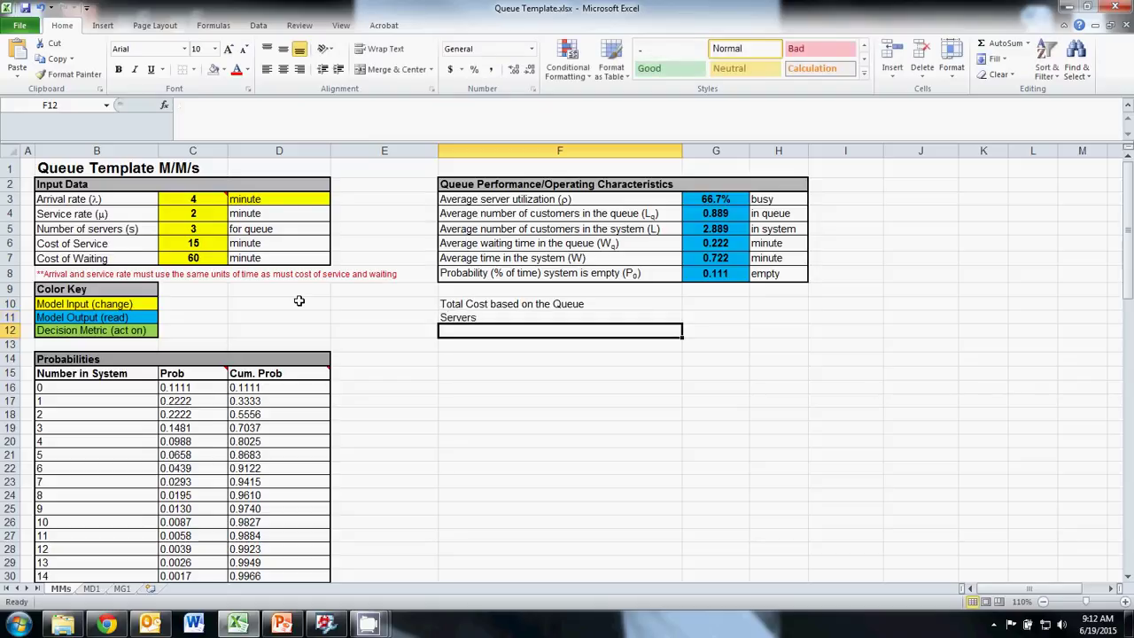
{"action": "key", "text": "Right"}
{"action": "key", "text": "Up"}
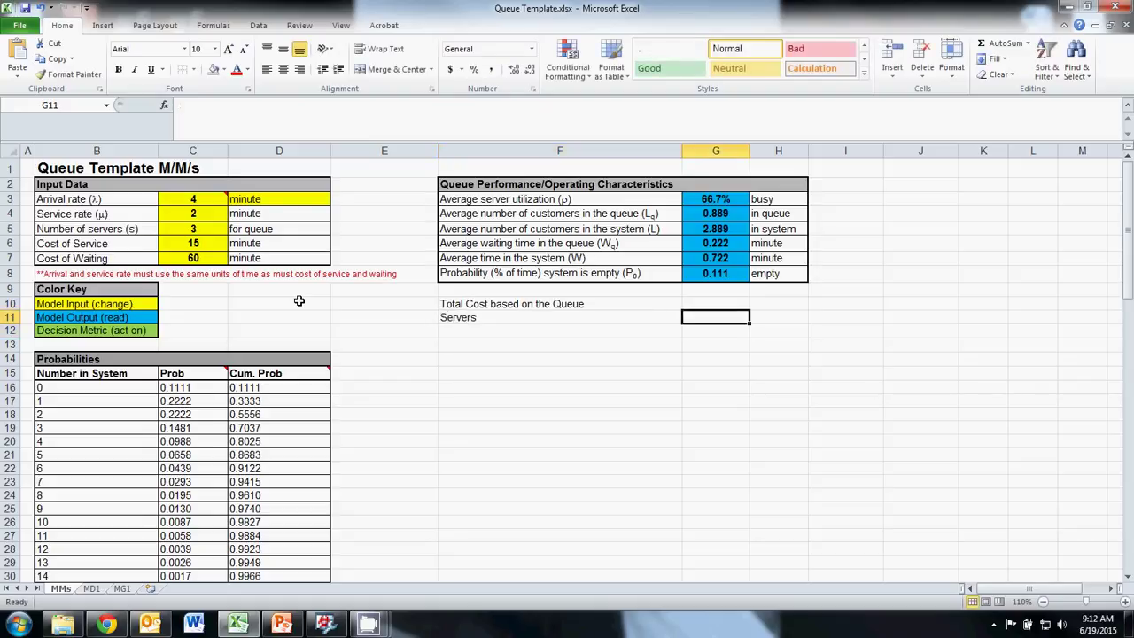
{"action": "type", "text": "Service Cost"}
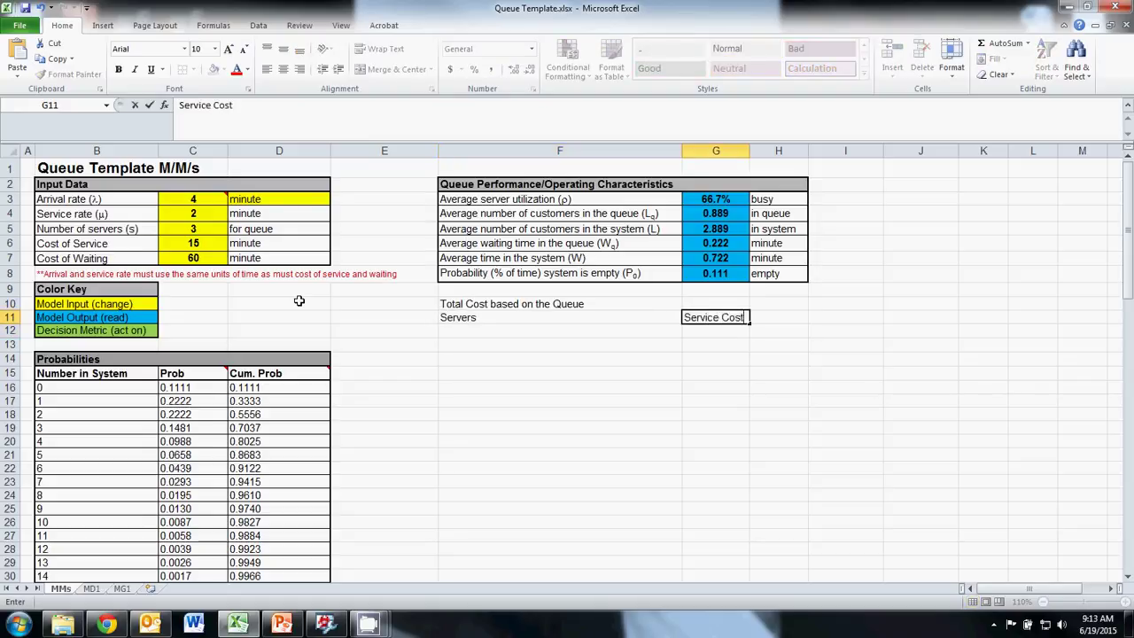
{"action": "key", "text": "Return"}
{"action": "key", "text": "Right"}
{"action": "key", "text": "Up"}
{"action": "type", "text": "Wait Cost"}
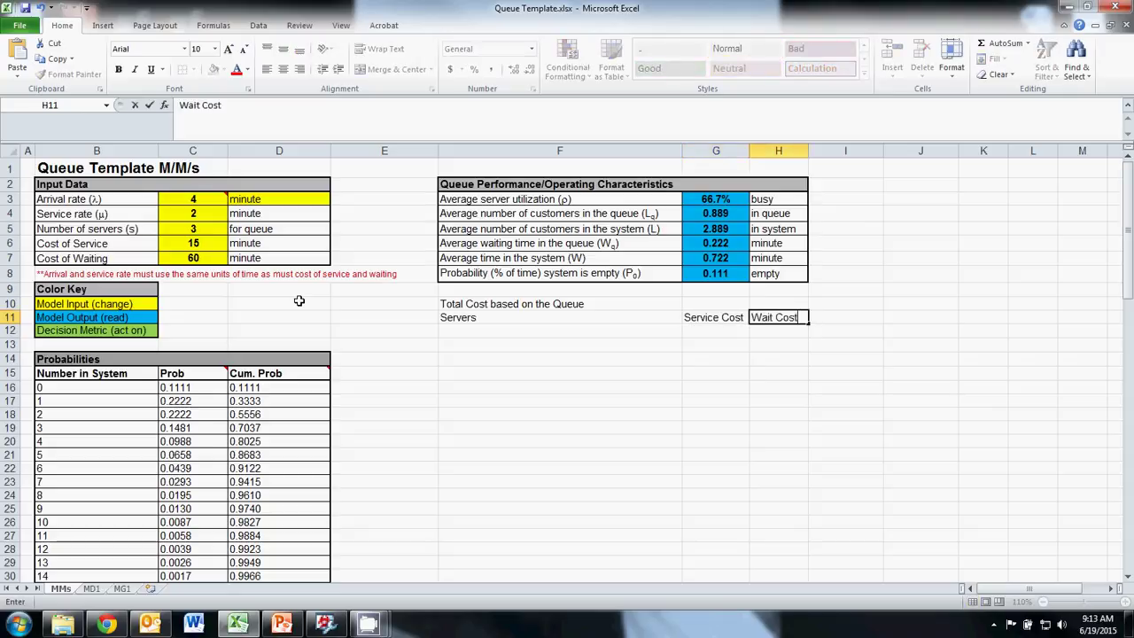
{"action": "key", "text": "Right"}
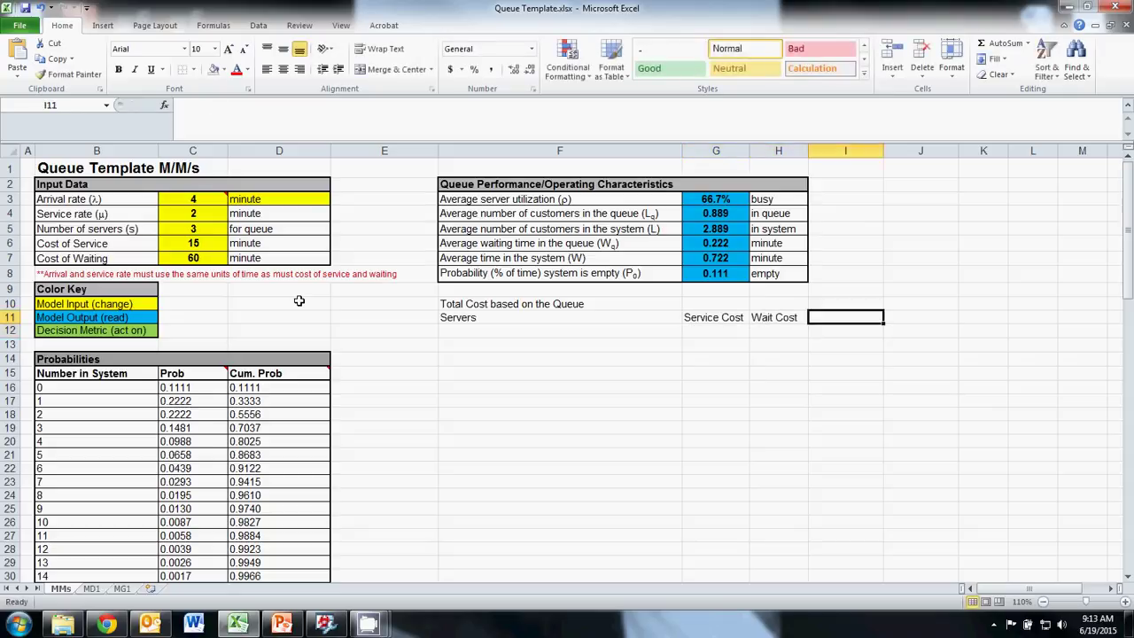
{"action": "type", "text": "Total"}
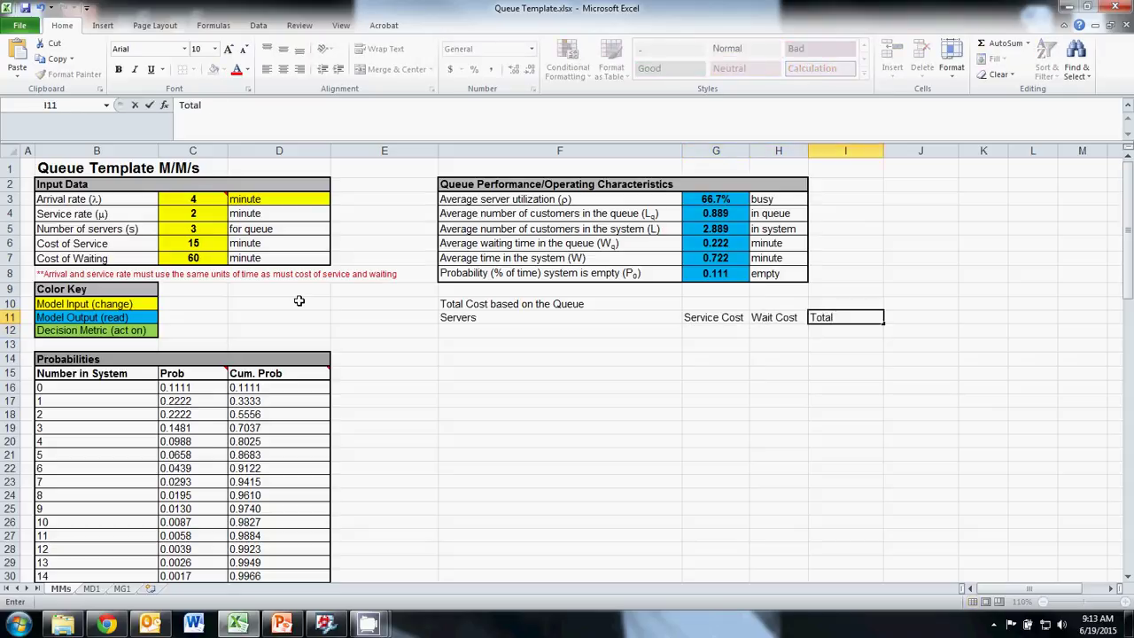
{"action": "type", "text": " Cost"}
{"action": "key", "text": "Return"}
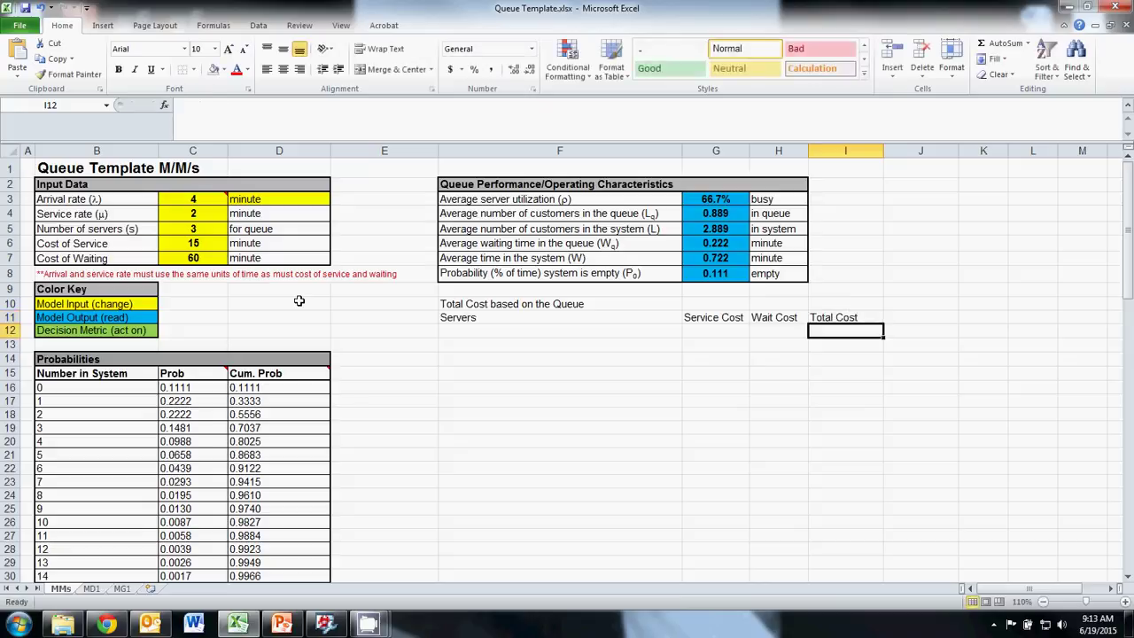
- Link cell F12 under Servers to the number of servers with the formula =C5
{"action": "key", "text": "Left"}
{"action": "key", "text": "Left"}
{"action": "key", "text": "Left"}
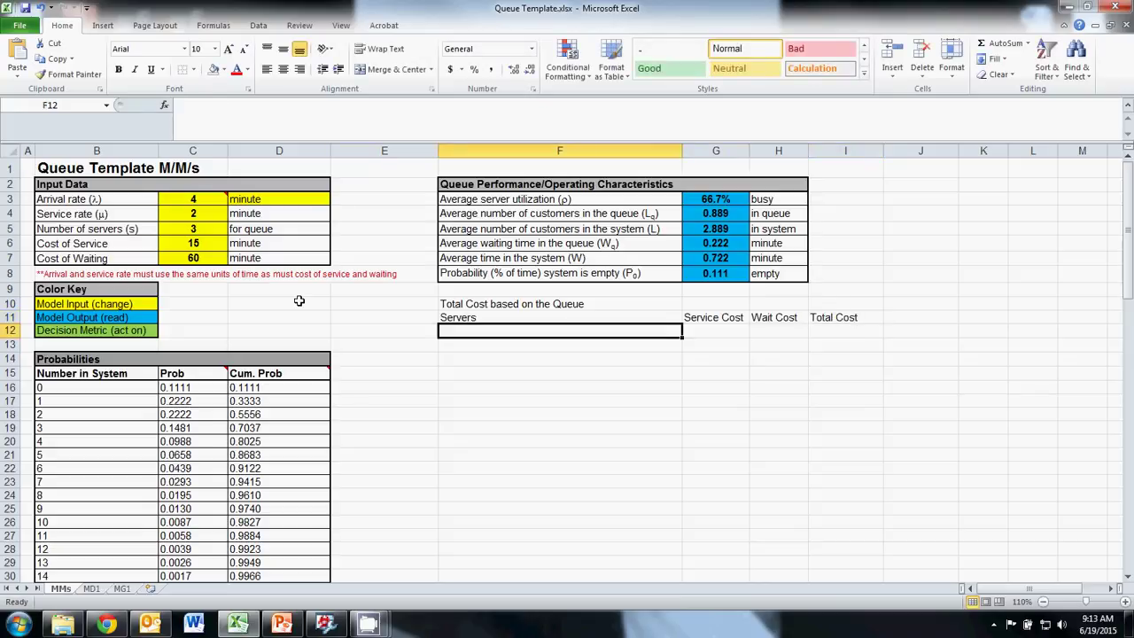
{"action": "type", "text": "="}
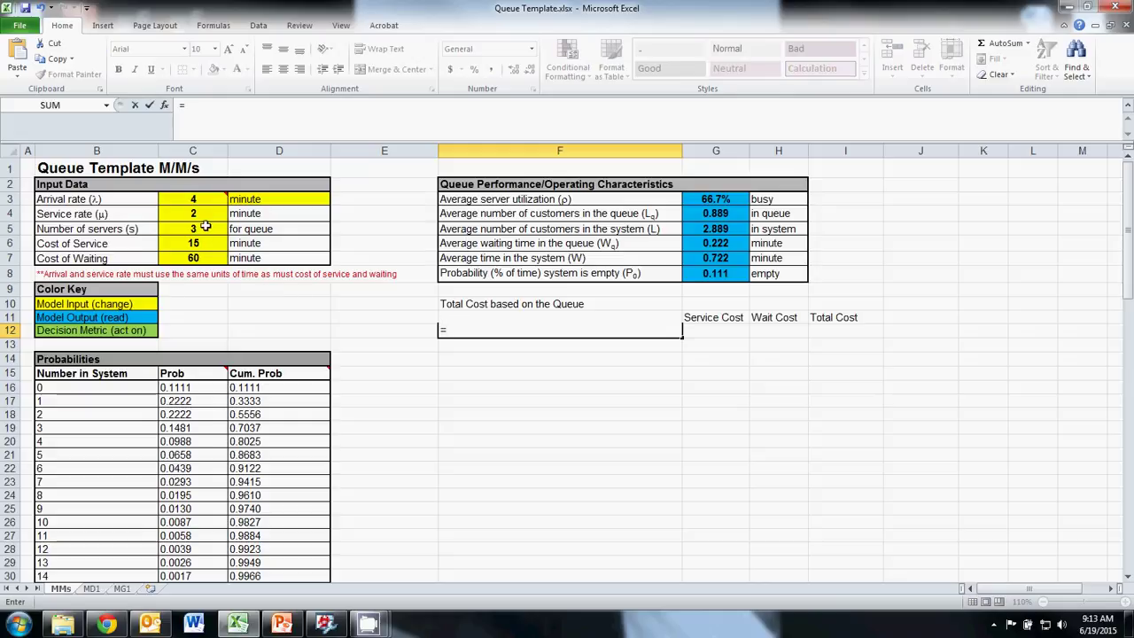
{"action": "left_click", "coordinate": [203, 227]}
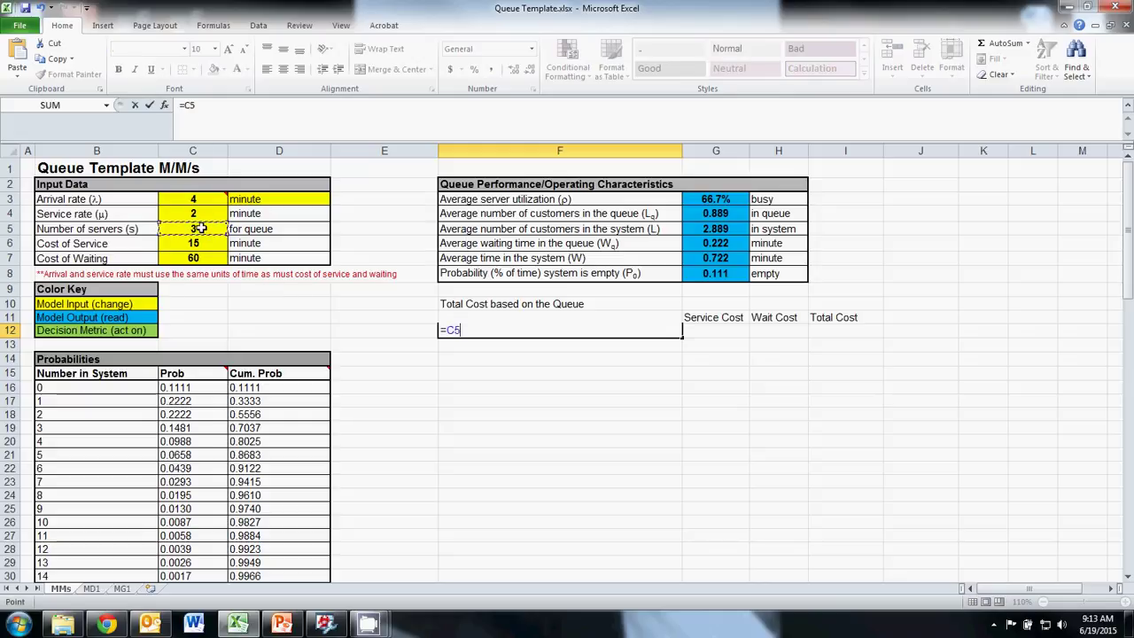
{"action": "key", "text": "Return"}
- Calculate the service cost in G12 as number of servers times cost of service with =C5*C6
{"action": "key", "text": "Right"}
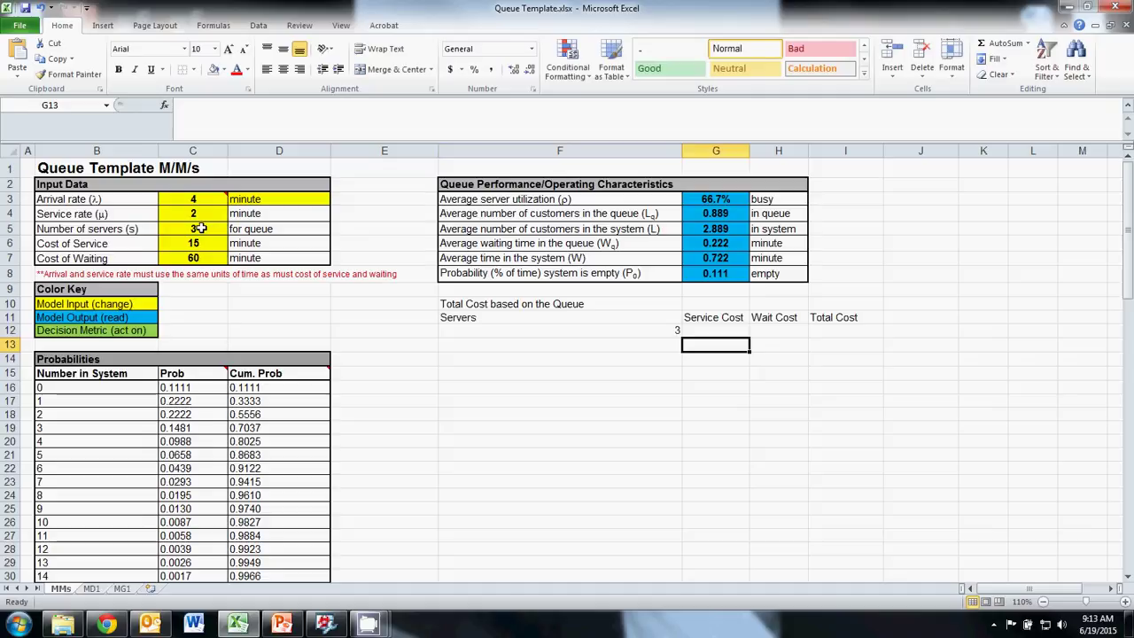
{"action": "key", "text": "Up"}
{"action": "type", "text": "="}
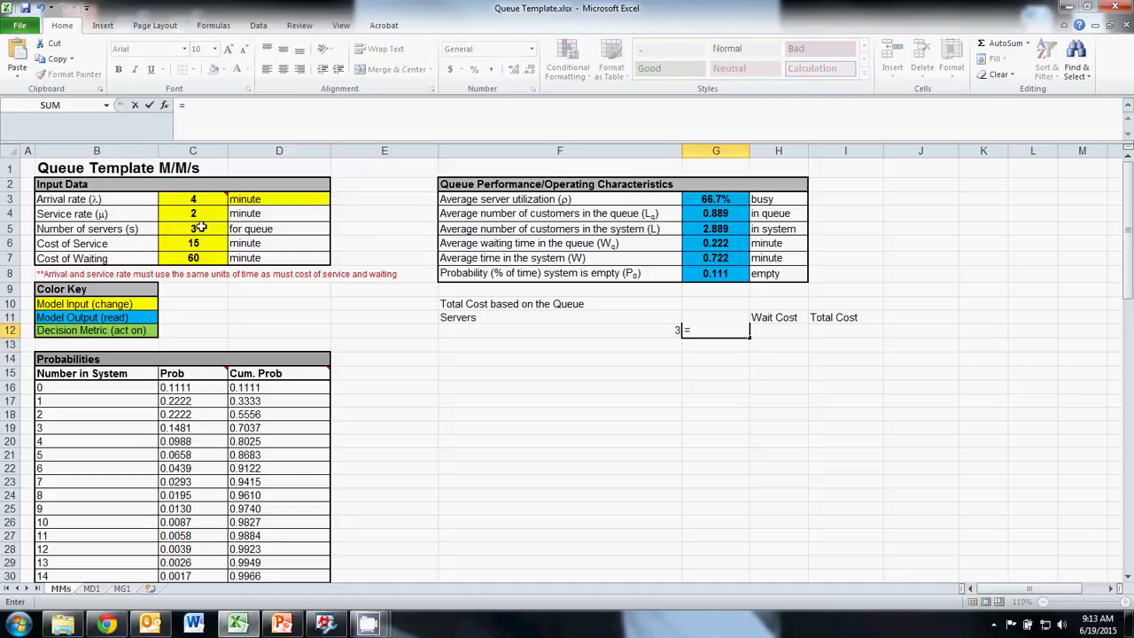
{"action": "left_click", "coordinate": [201, 228]}
{"action": "type", "text": "*"}
{"action": "left_click", "coordinate": [199, 241]}
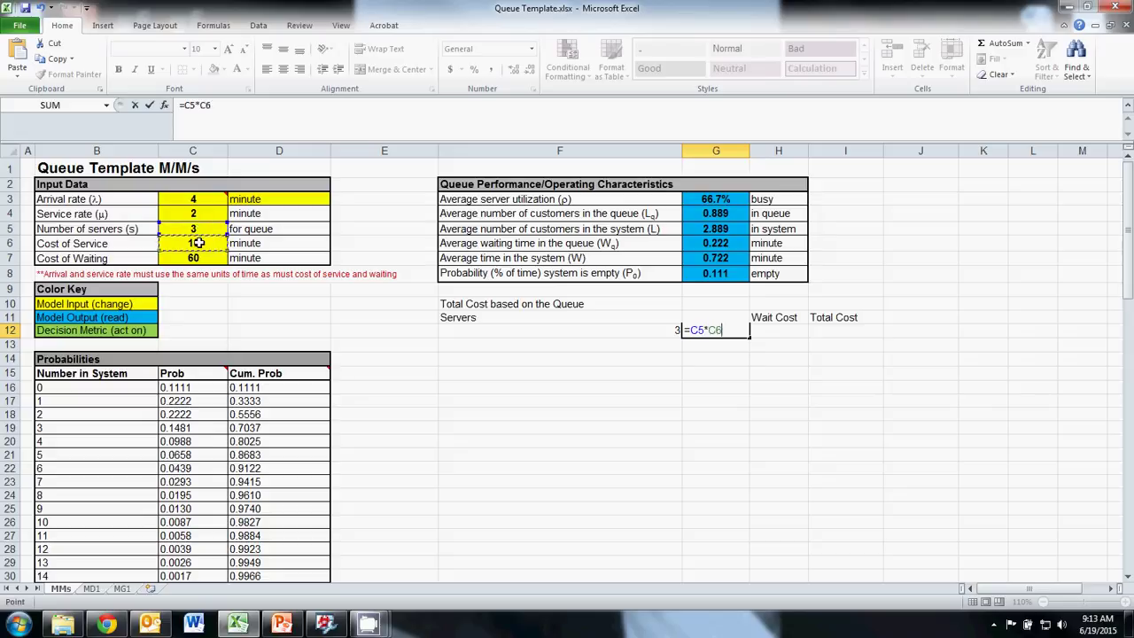
{"action": "key", "text": "Return"}
- Calculate the wait cost in H12 as average customers in the queue times cost of waiting with =G4*C7
{"action": "key", "text": "Right"}
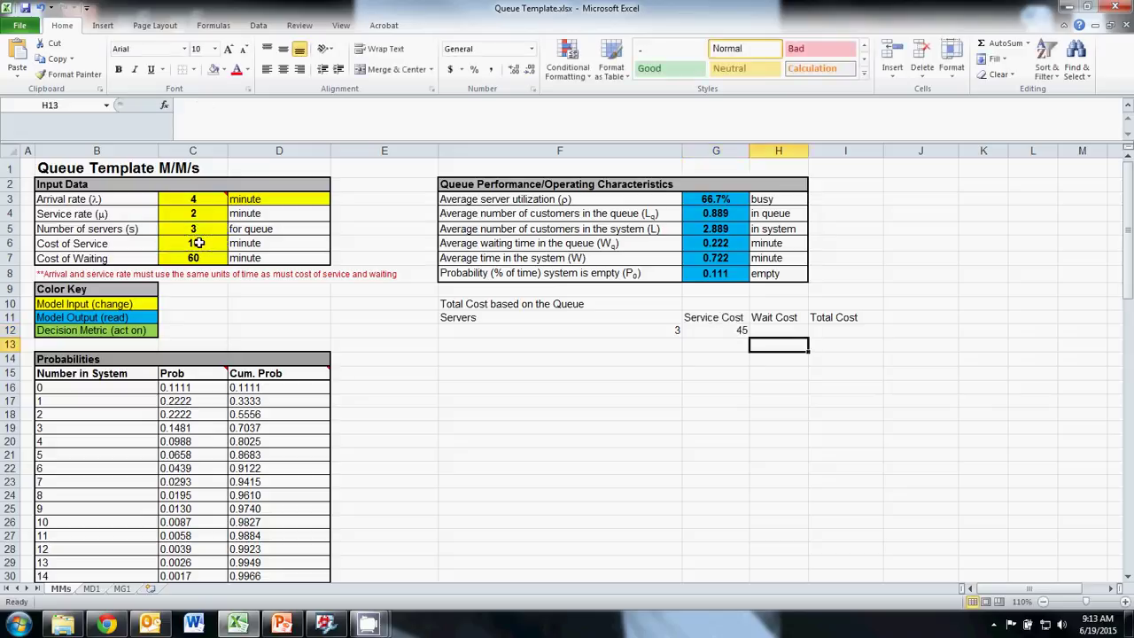
{"action": "key", "text": "Up"}
{"action": "type", "text": "="}
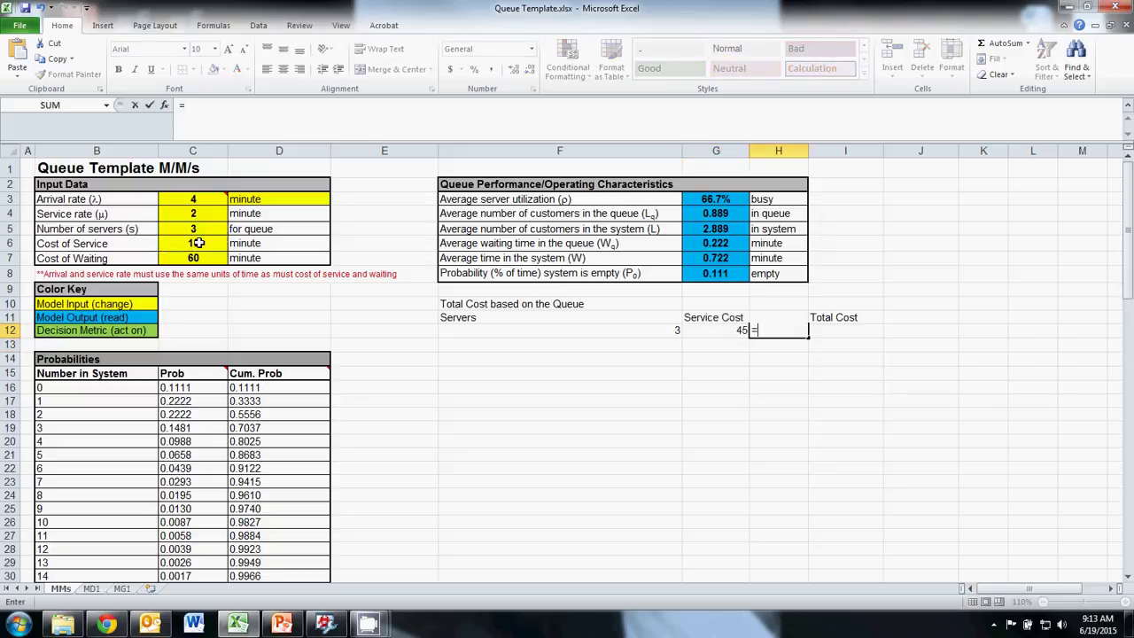
{"action": "left_click", "coordinate": [714, 213]}
{"action": "type", "text": "*"}
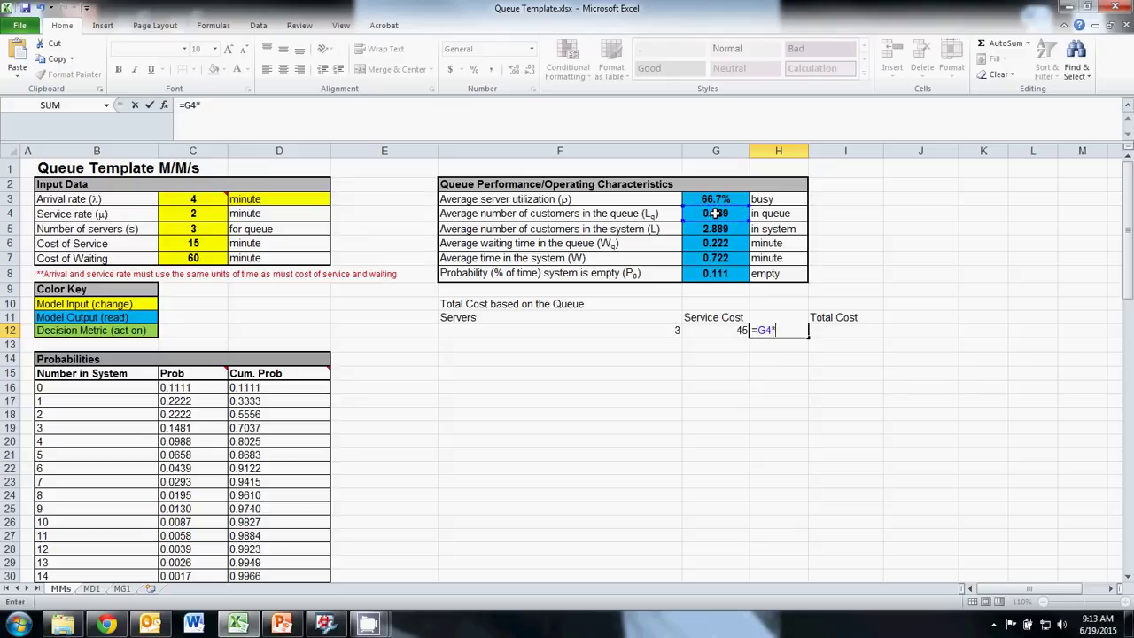
{"action": "left_click", "coordinate": [212, 258]}
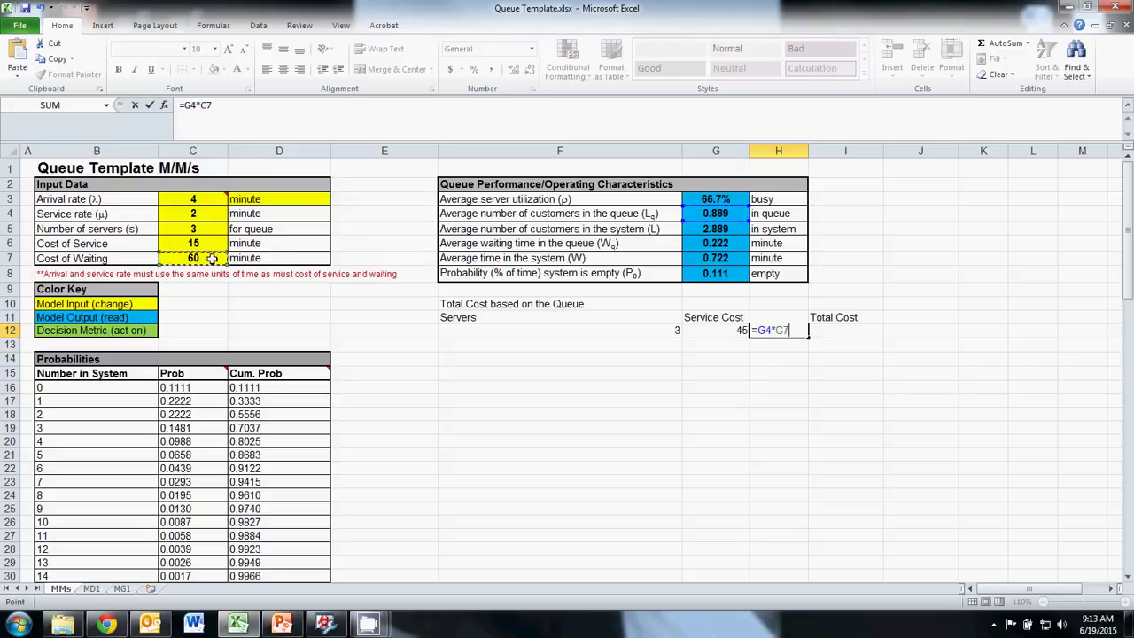
{"action": "key", "text": "Return"}
- Calculate the total cost in I12 by adding the service and wait costs with =G12+H12
{"action": "key", "text": "Up"}
{"action": "key", "text": "Right"}
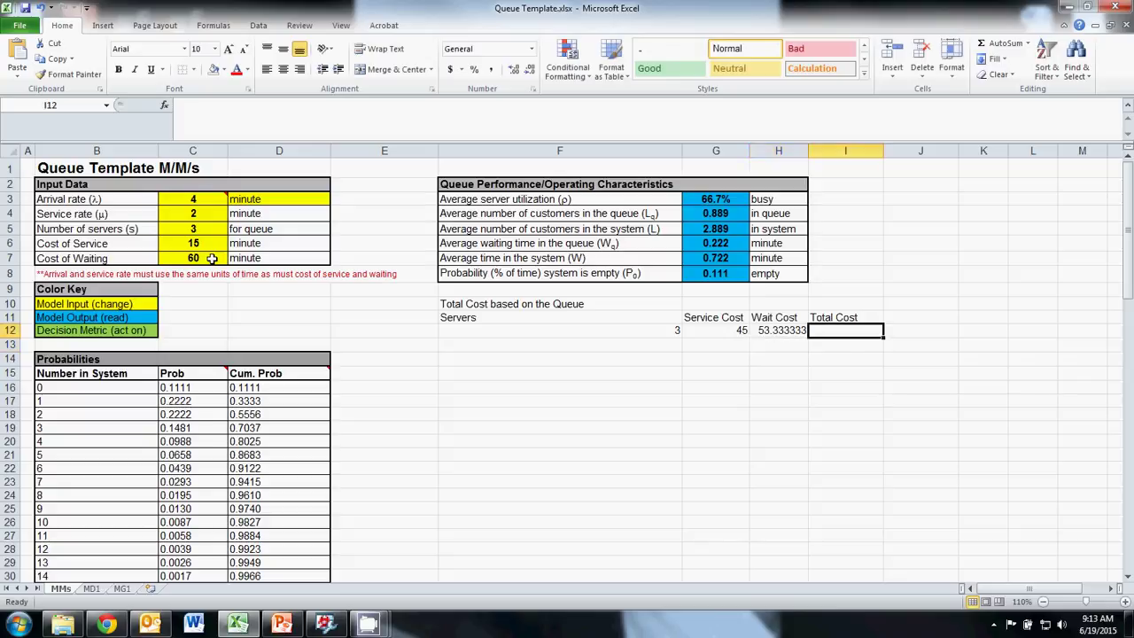
{"action": "type", "text": "="}
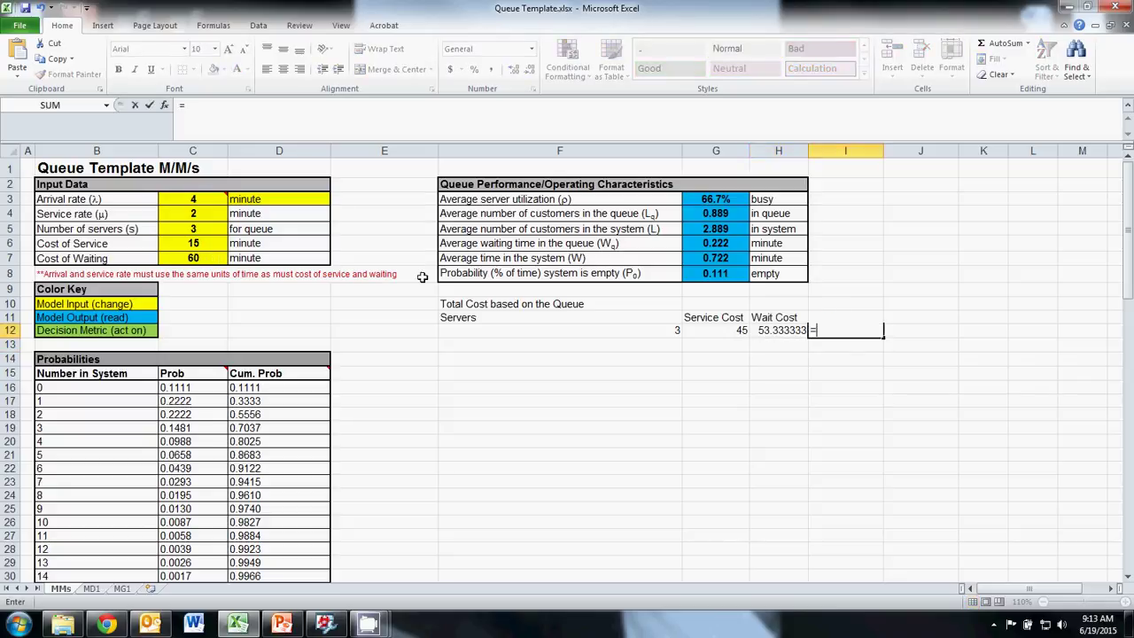
{"action": "left_click", "coordinate": [709, 330]}
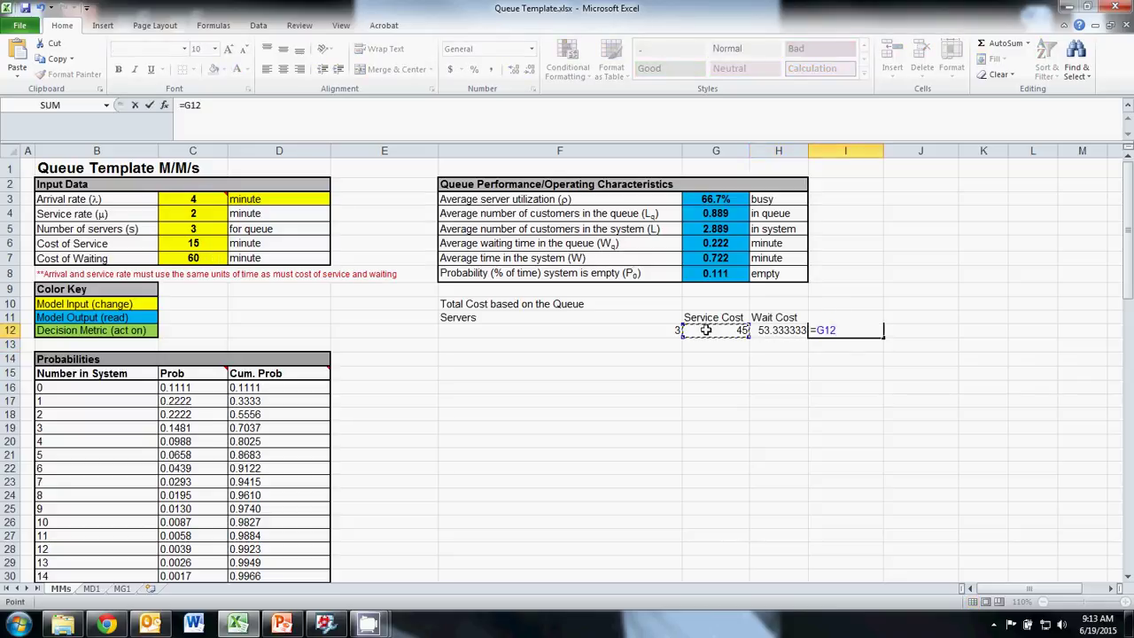
{"action": "type", "text": "+"}
{"action": "left_click", "coordinate": [772, 329]}
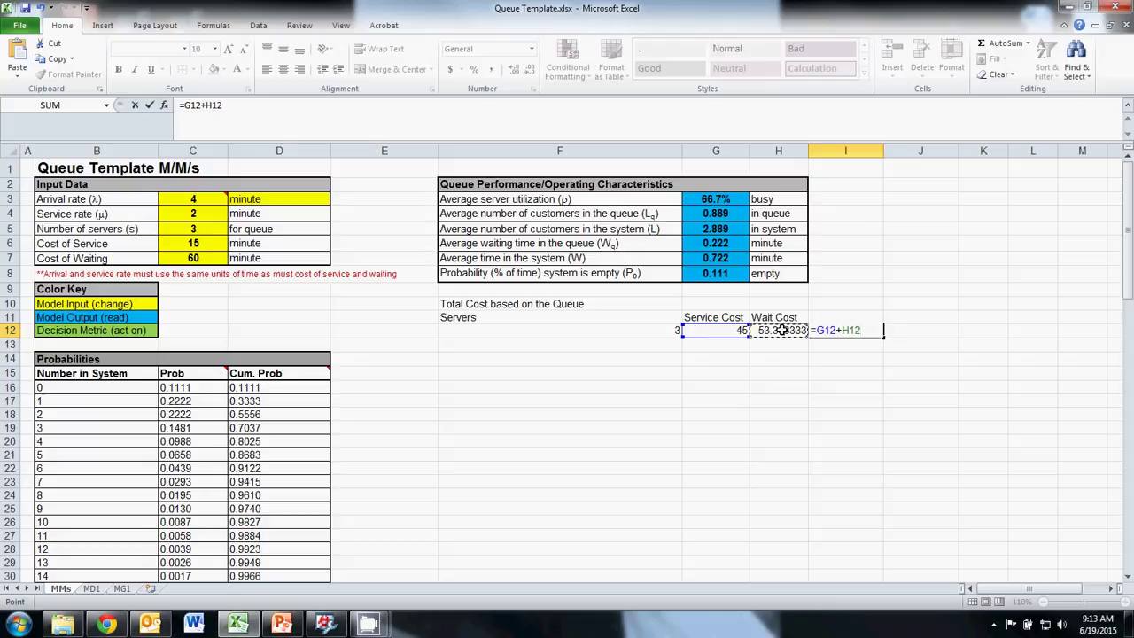
{"action": "key", "text": "Return"}
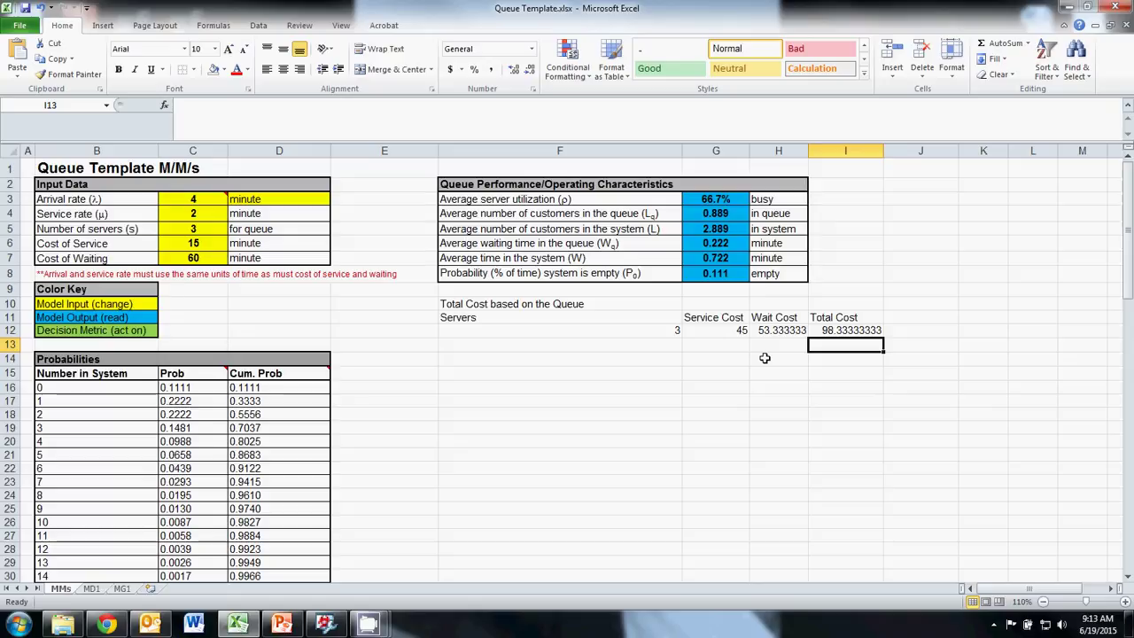
{"action": "left_click", "coordinate": [565, 346]}
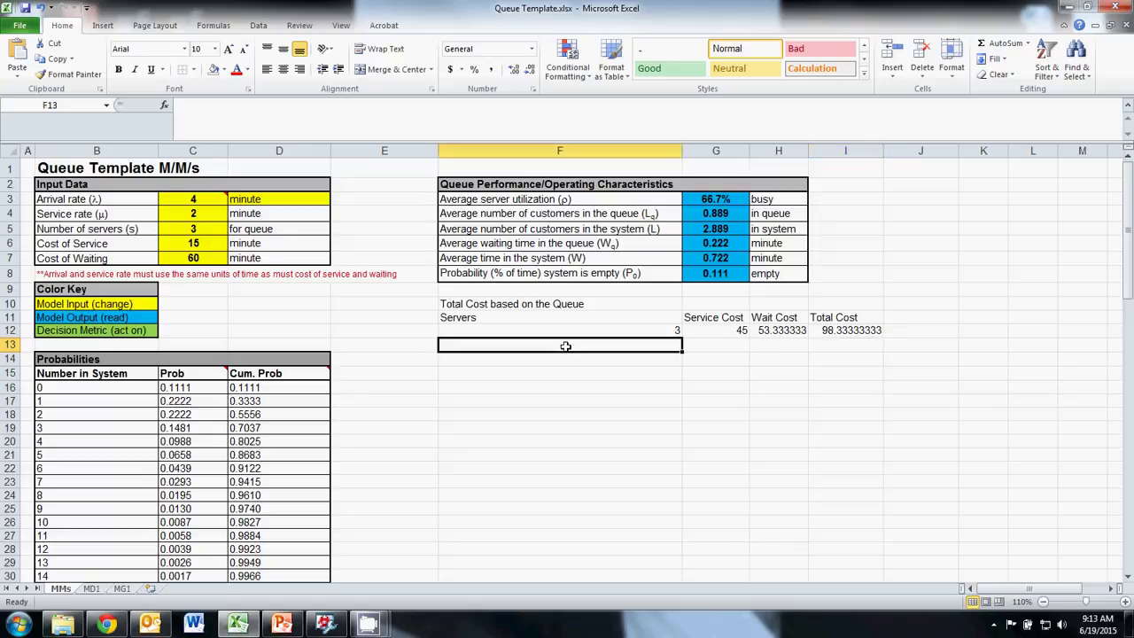
- Enter the server counts 3, 4, 5, 6 and 7 down the Servers column in F13:F17
{"action": "type", "text": "3"}
{"action": "key", "text": "Return"}
{"action": "type", "text": "4"}
{"action": "key", "text": "Return"}
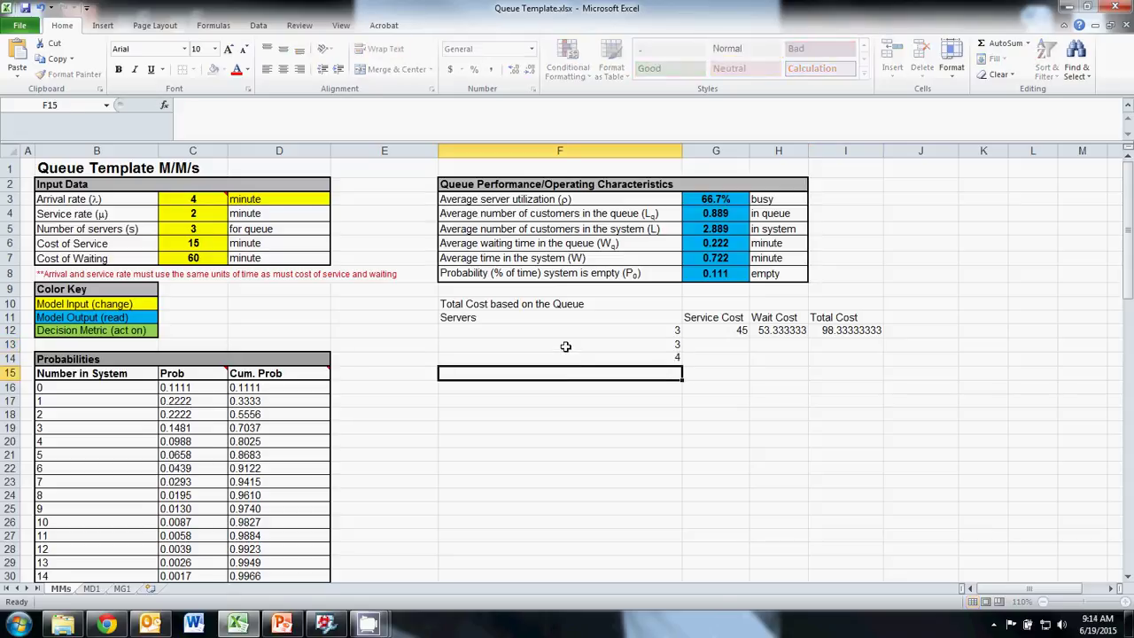
{"action": "type", "text": "5"}
{"action": "key", "text": "Return"}
{"action": "type", "text": "6"}
{"action": "key", "text": "Return"}
{"action": "type", "text": "7"}
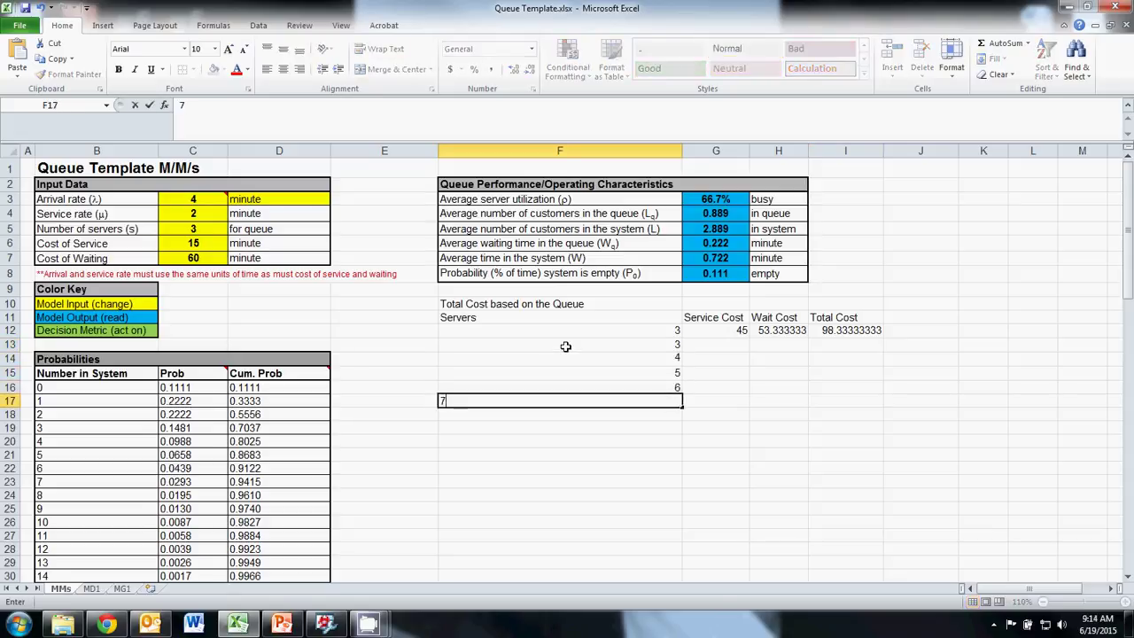
{"action": "key", "text": "Return"}
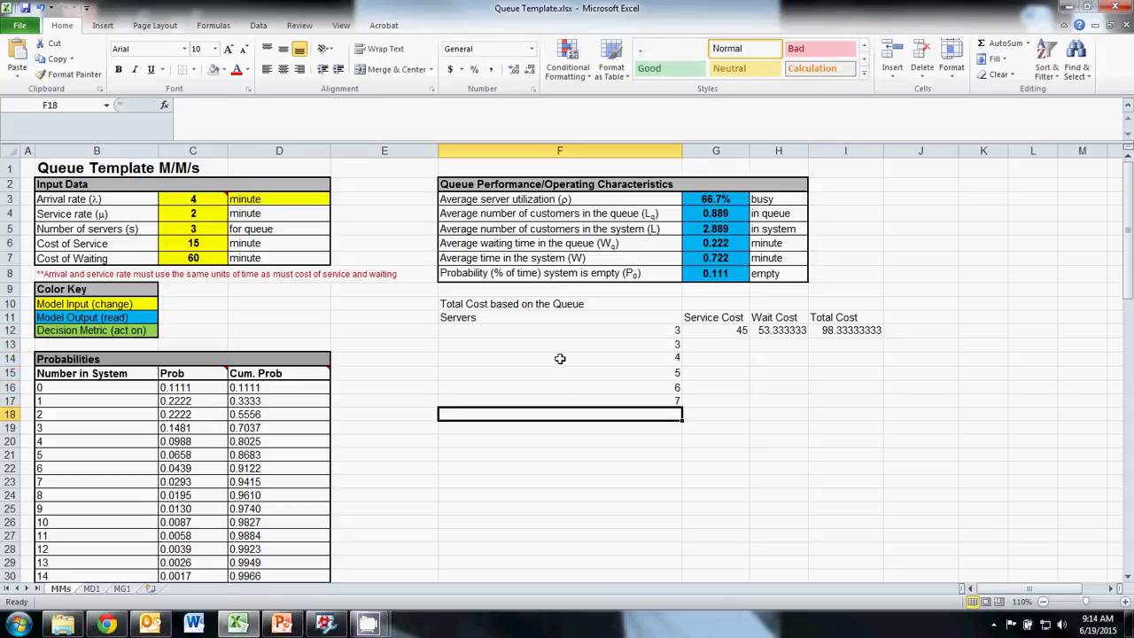
- Replace the count in F14 with the formula =F13+1 and fill it down through F20
{"action": "left_click", "coordinate": [560, 358]}
{"action": "type", "text": "="}
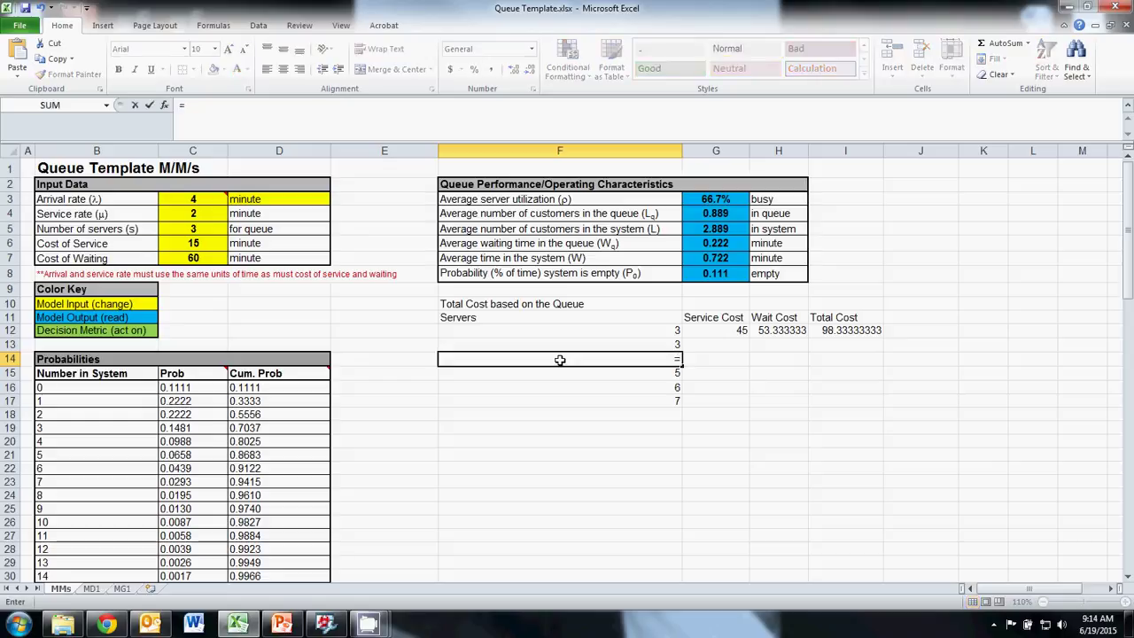
{"action": "type", "text": "F13+1"}
{"action": "key", "text": "Return"}
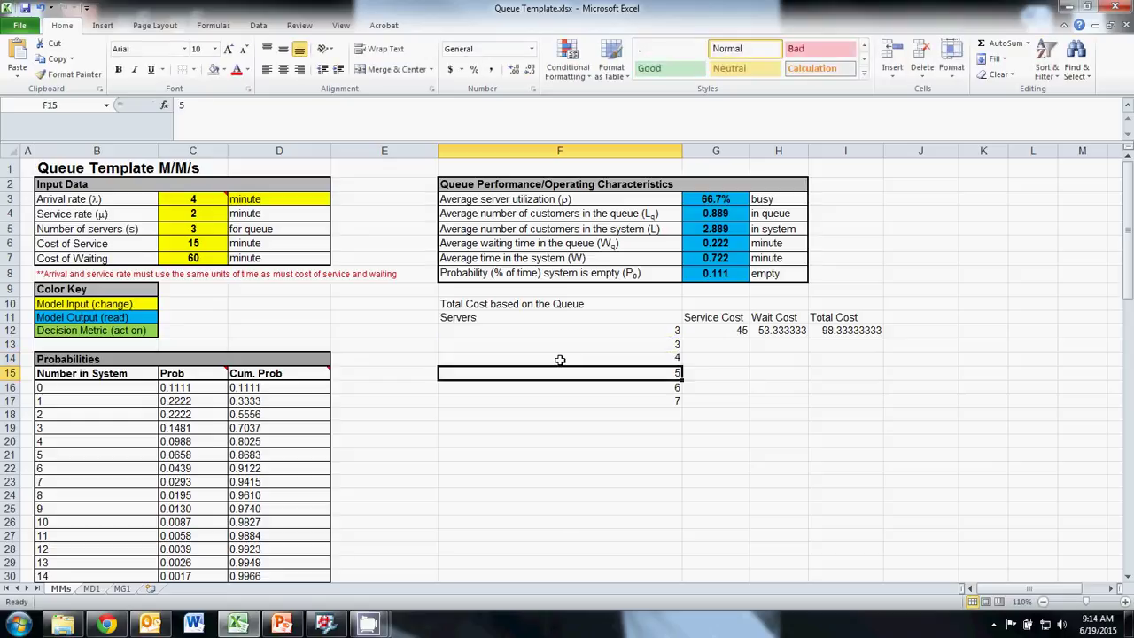
{"action": "left_click", "coordinate": [560, 358]}
{"action": "left_click_drag", "start_coordinate": [681, 365], "coordinate": [680, 445]}
{"action": "left_click", "coordinate": [714, 428]}
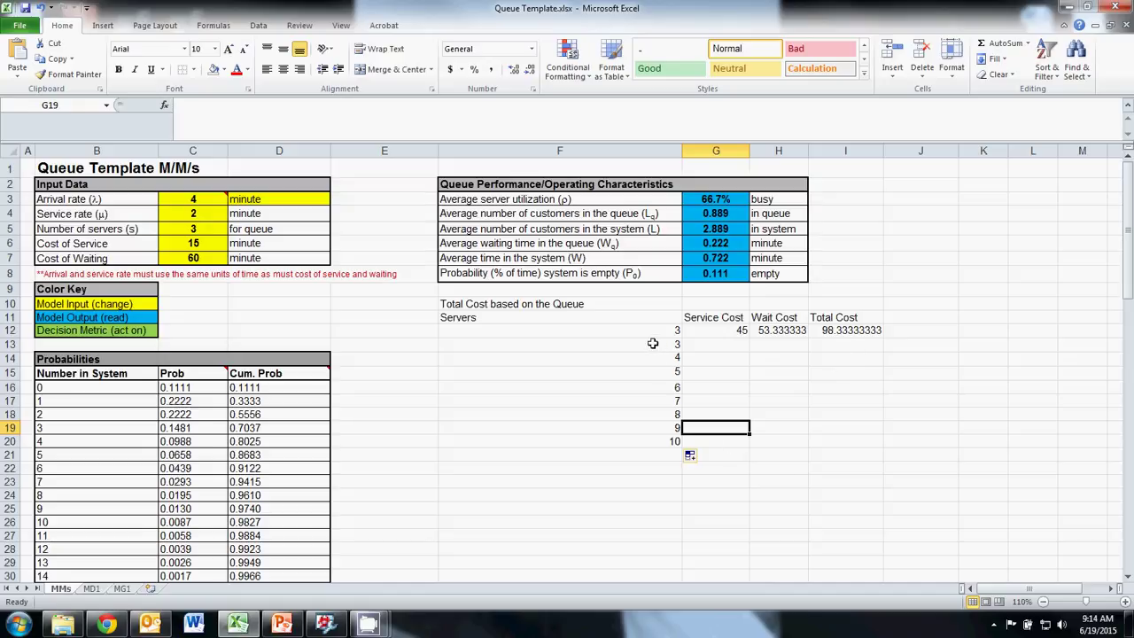
- Create a what-if data table over F12:I20 using the number of servers, C5, as the column input cell
{"action": "left_click_drag", "start_coordinate": [652, 343], "coordinate": [848, 440]}
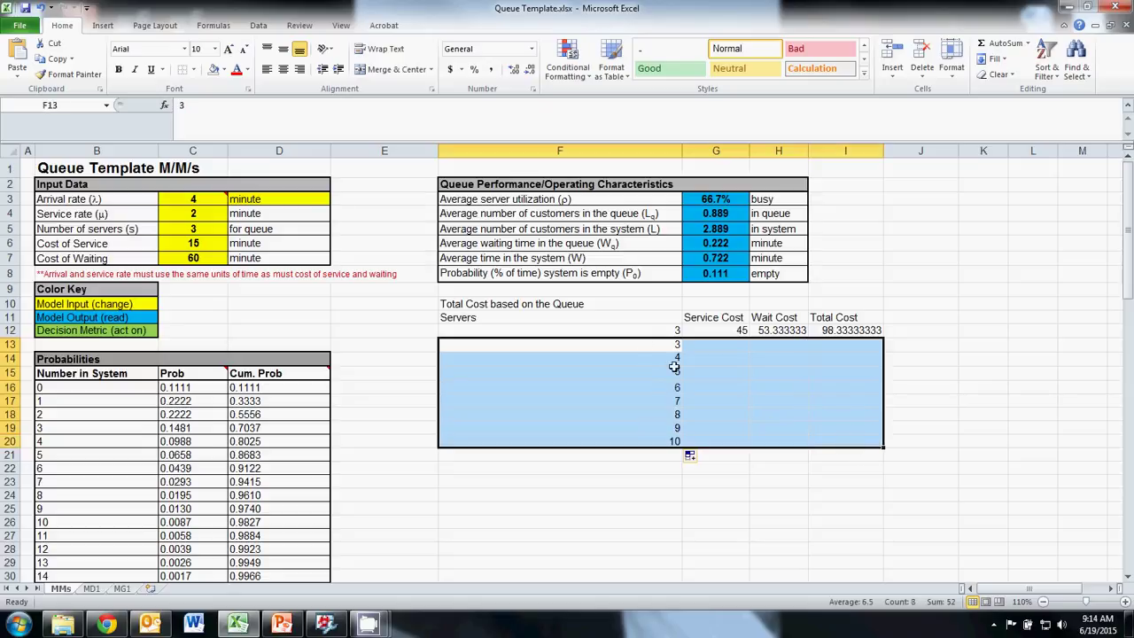
{"action": "left_click_drag", "start_coordinate": [641, 332], "coordinate": [850, 450]}
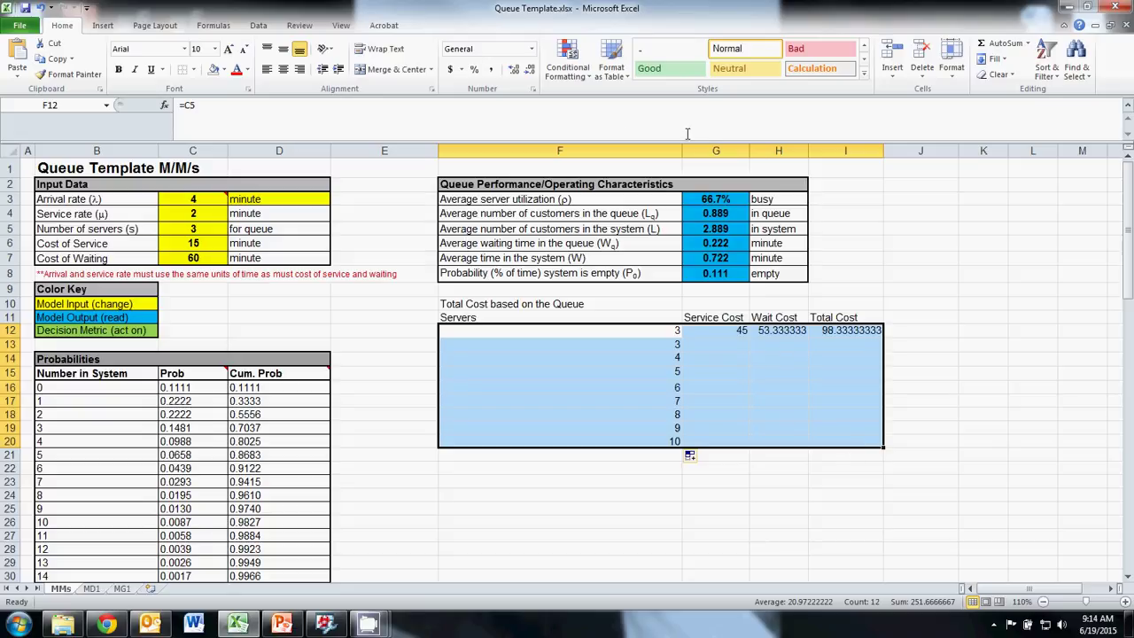
{"action": "left_click", "coordinate": [261, 29]}
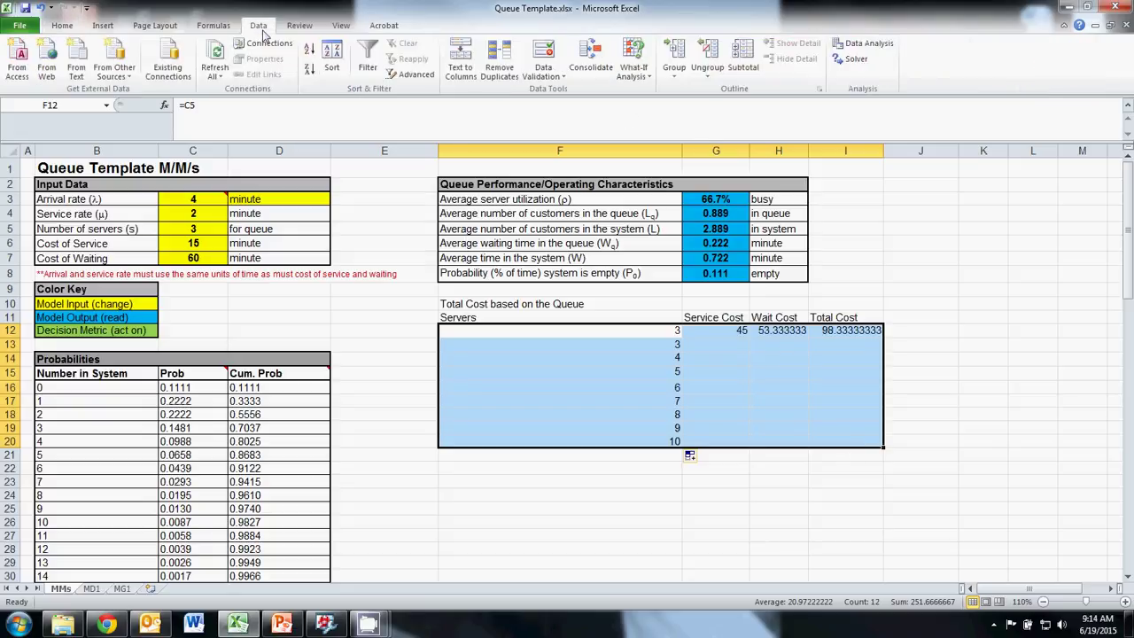
{"action": "left_click", "coordinate": [644, 82]}
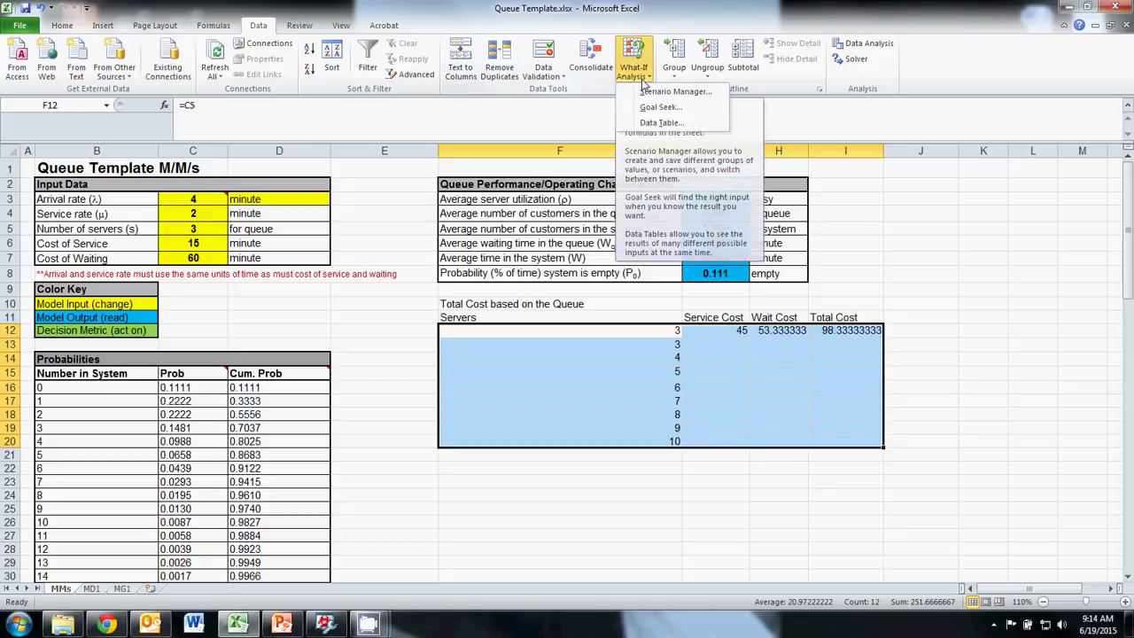
{"action": "left_click", "coordinate": [661, 123]}
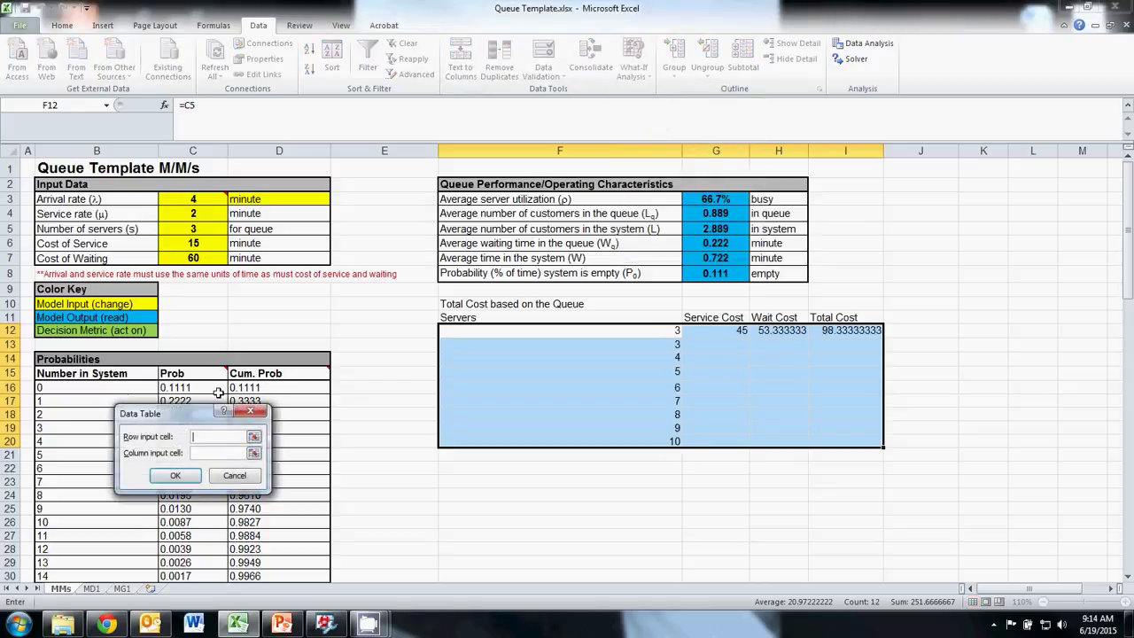
{"action": "left_click_drag", "start_coordinate": [183, 414], "coordinate": [325, 350]}
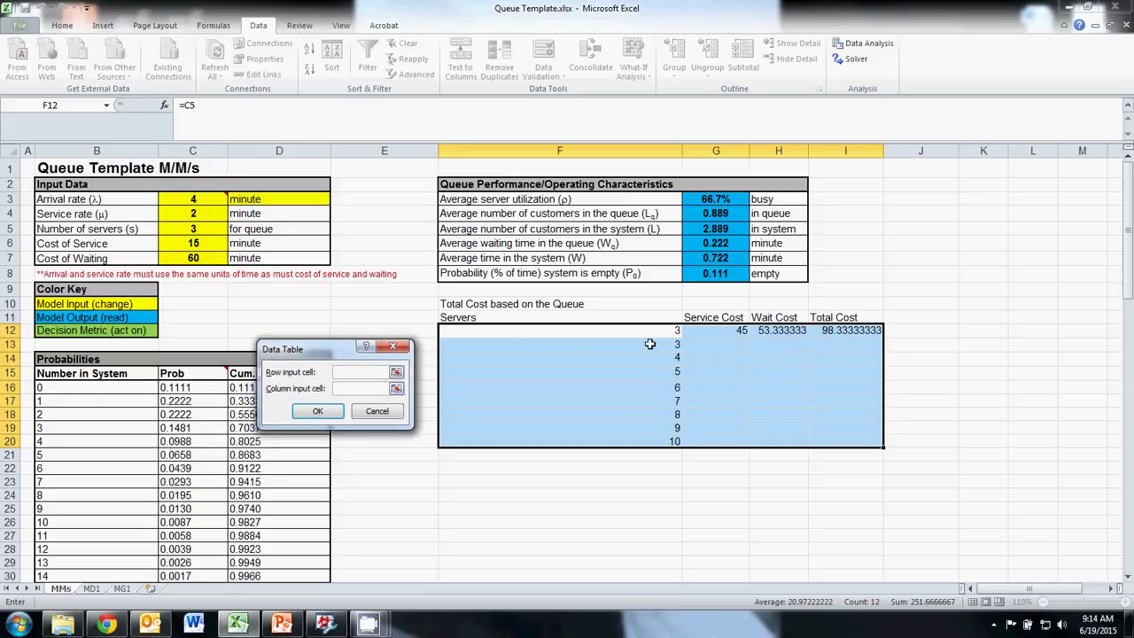
{"action": "left_click", "coordinate": [360, 388]}
{"action": "left_click", "coordinate": [198, 228]}
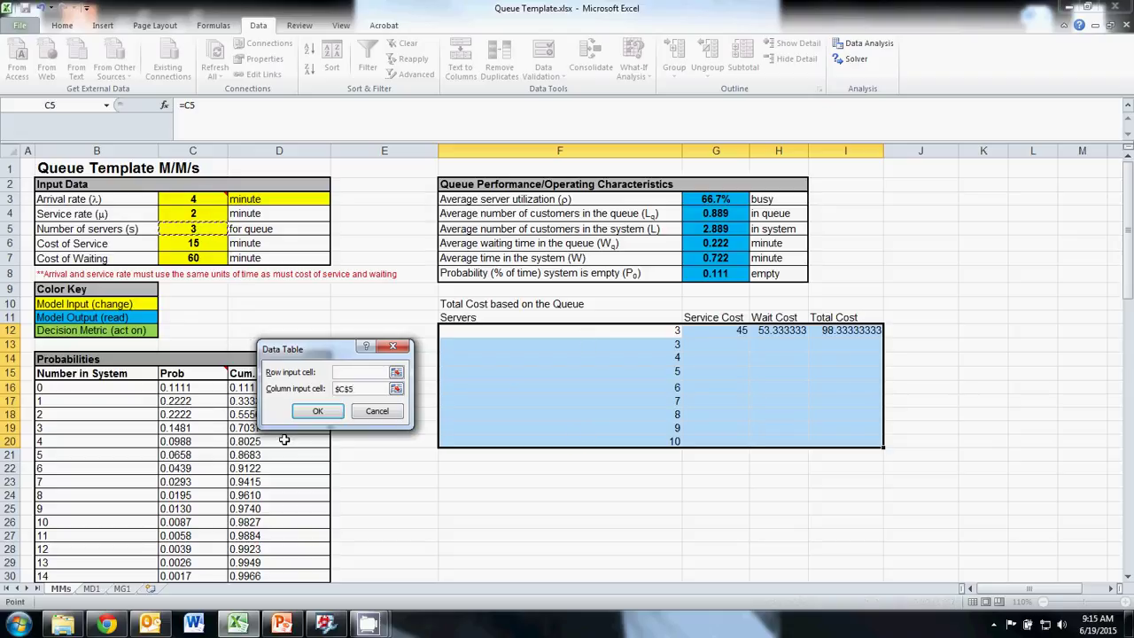
{"action": "left_click", "coordinate": [331, 415]}
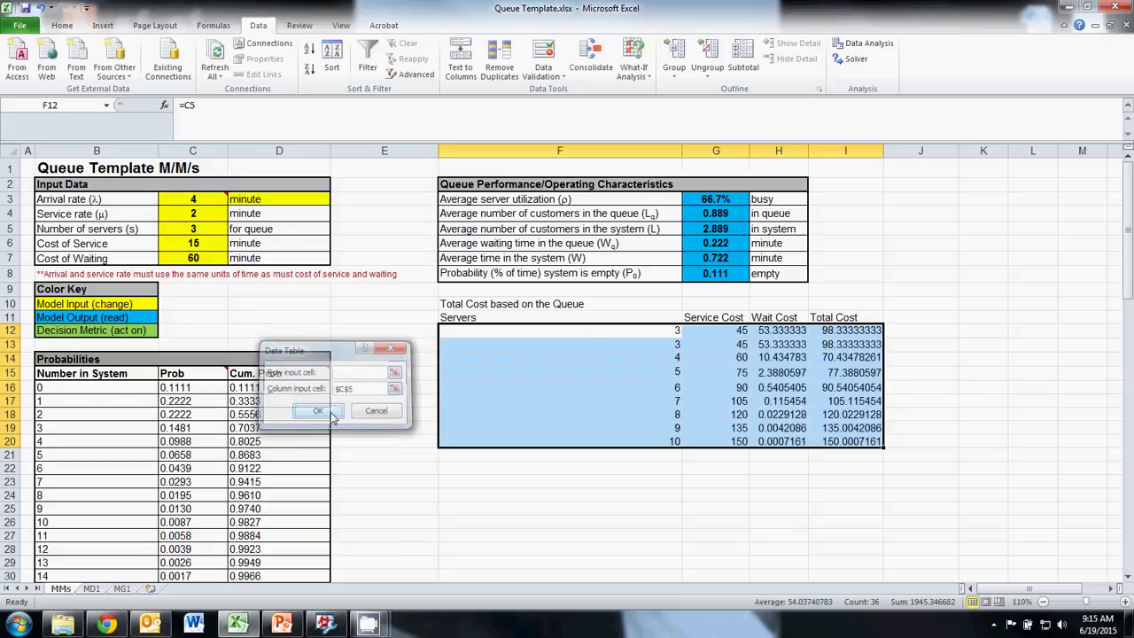
{"action": "left_click", "coordinate": [728, 479]}
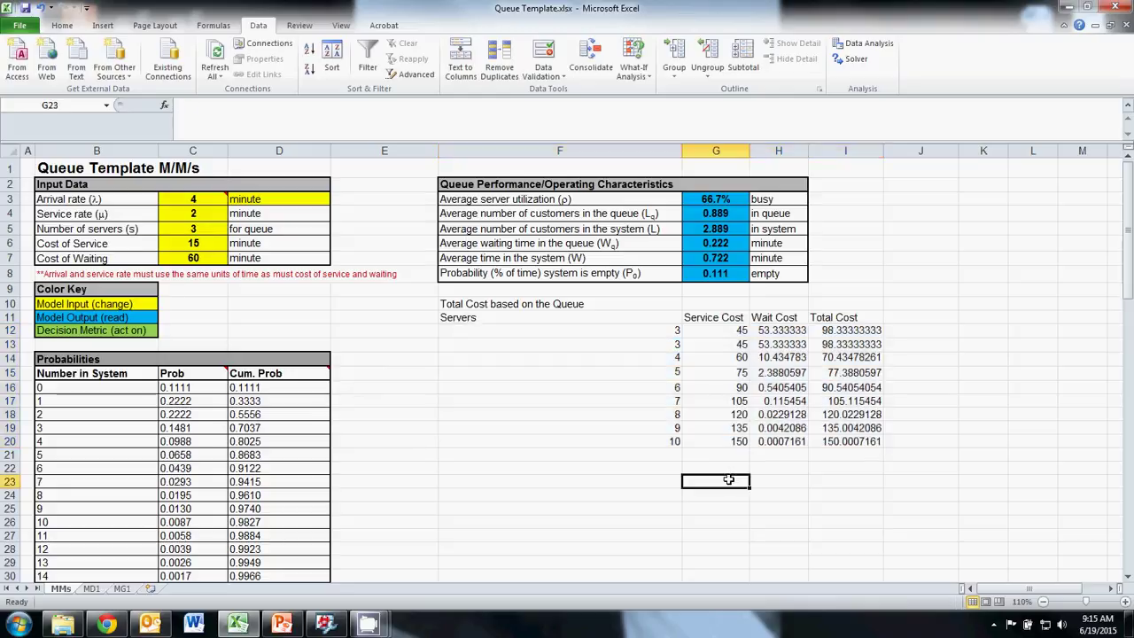
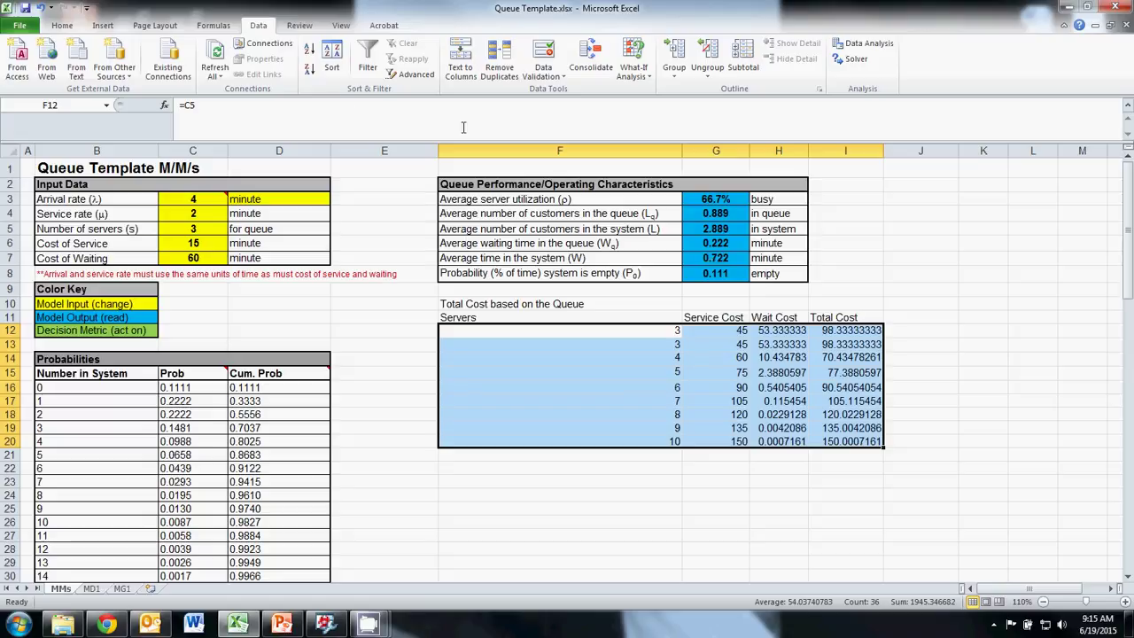
- Apply all borders to the cost table cells F12:I20
{"action": "left_click", "coordinate": [62, 24]}
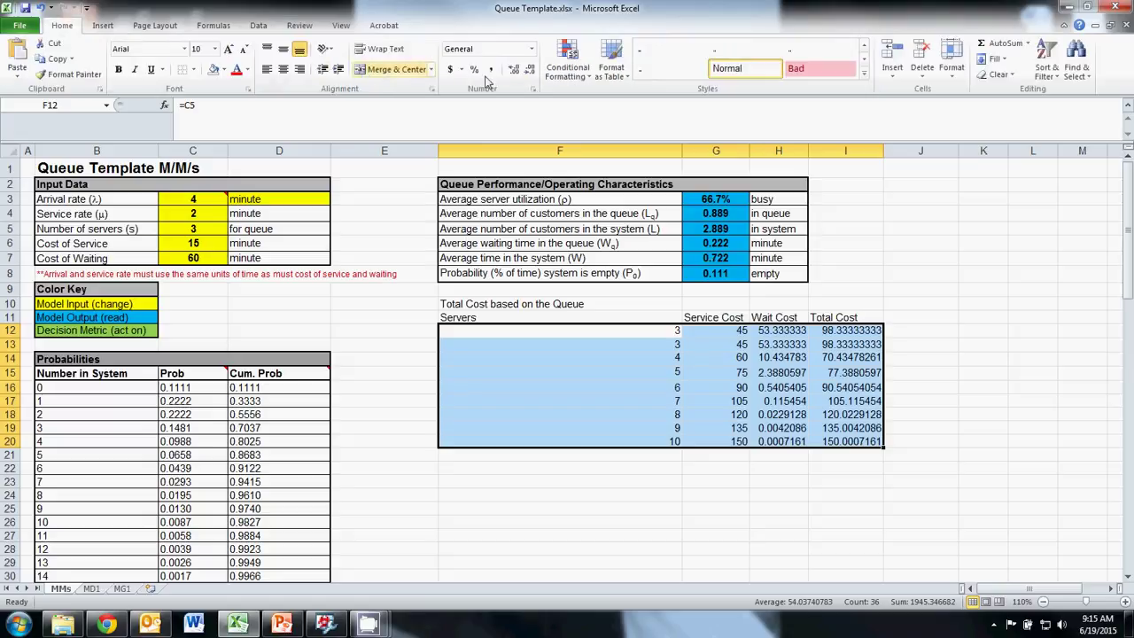
{"action": "left_click", "coordinate": [193, 69]}
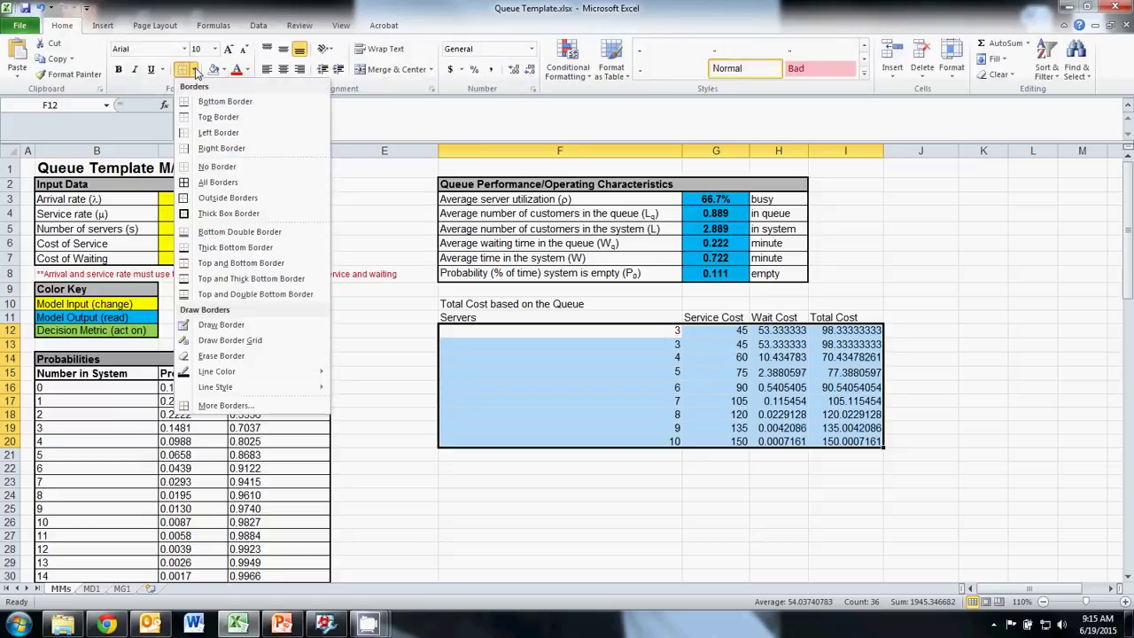
{"action": "left_click", "coordinate": [195, 181]}
{"action": "left_click", "coordinate": [873, 467]}
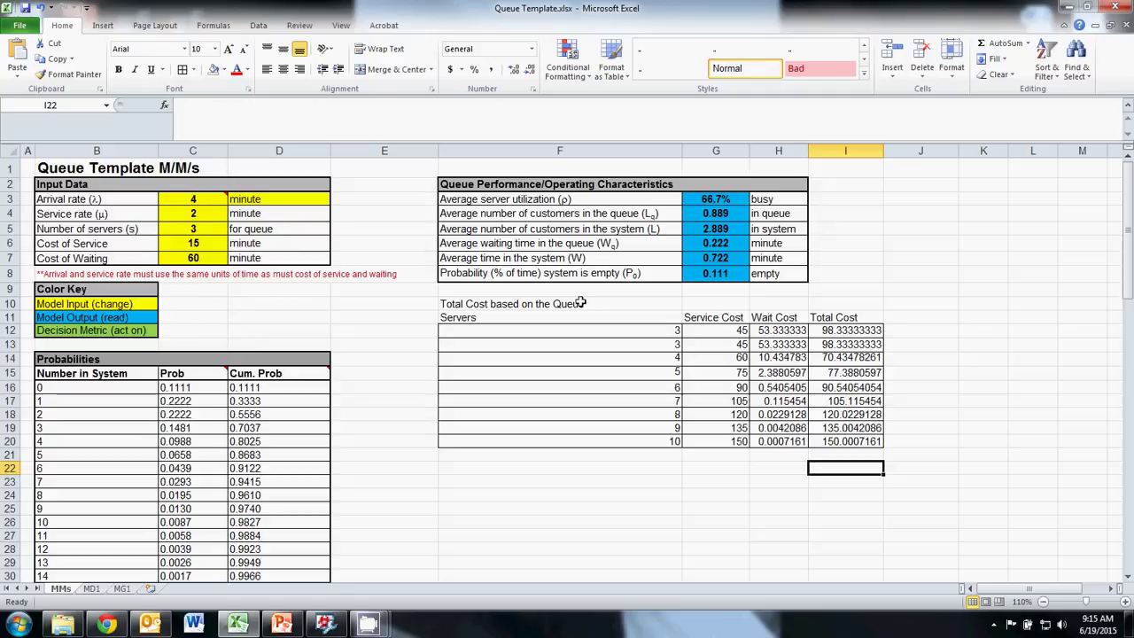
- Put a thick box border around the cost table's title and header rows, F10:I11
{"action": "left_click_drag", "start_coordinate": [485, 303], "coordinate": [865, 317]}
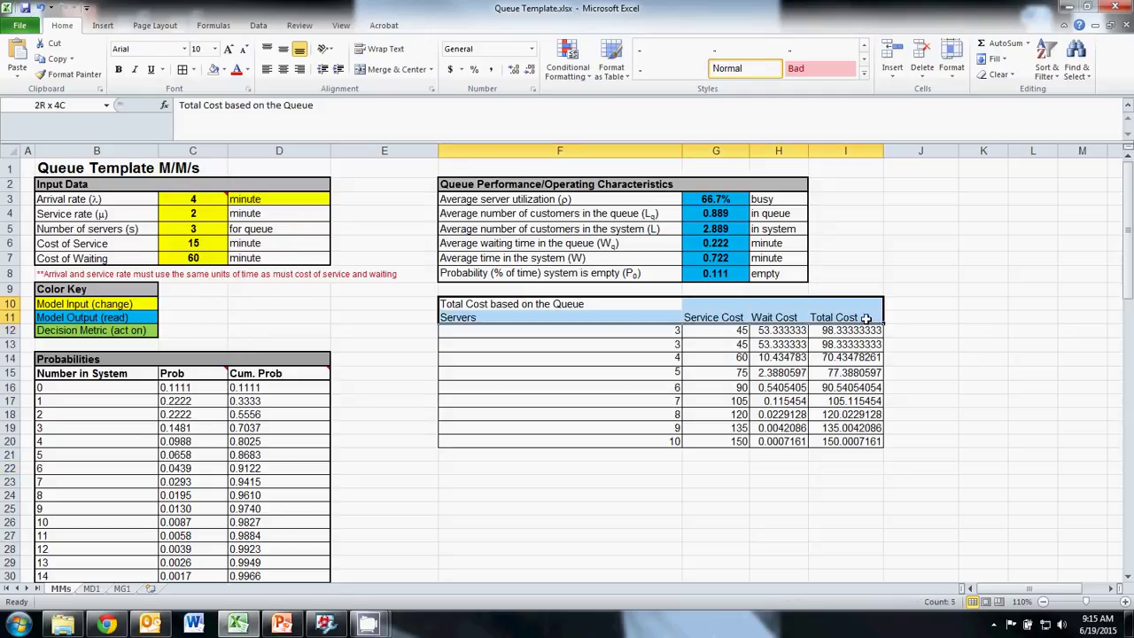
{"action": "left_click", "coordinate": [193, 69]}
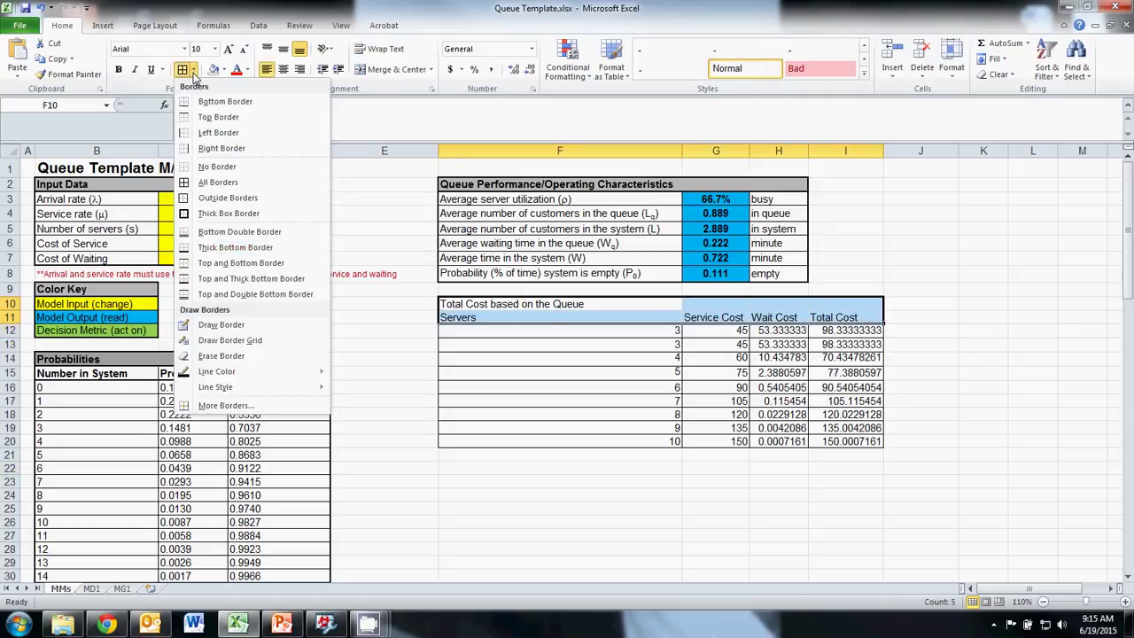
{"action": "left_click", "coordinate": [191, 213]}
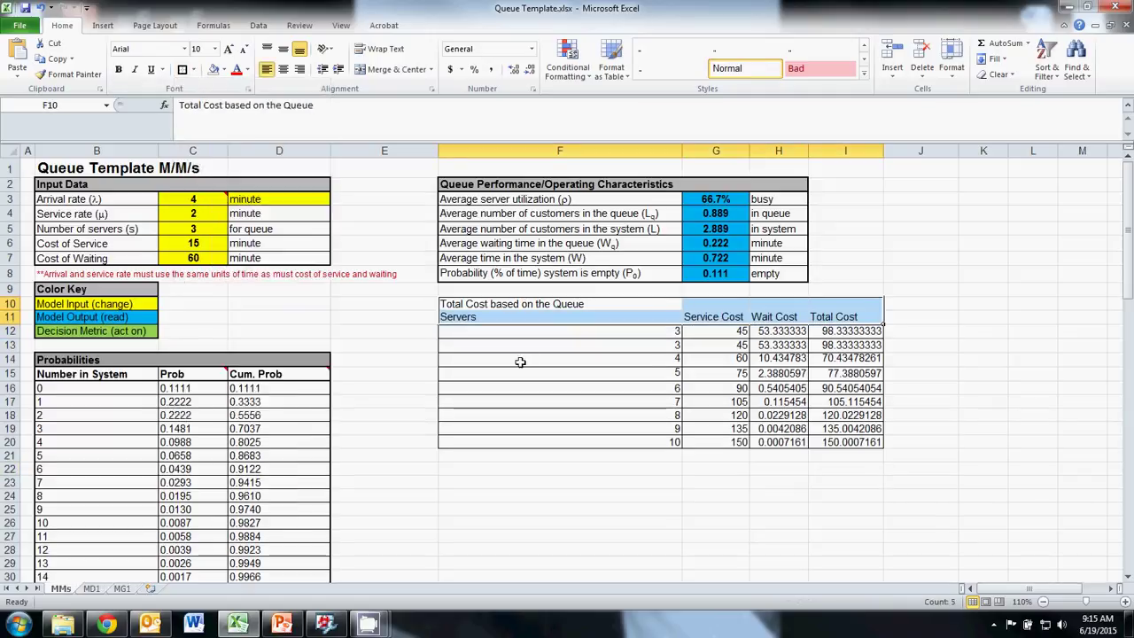
- Give the title and header rows F10:I11 a gray fill and bold text
{"action": "left_click", "coordinate": [225, 70]}
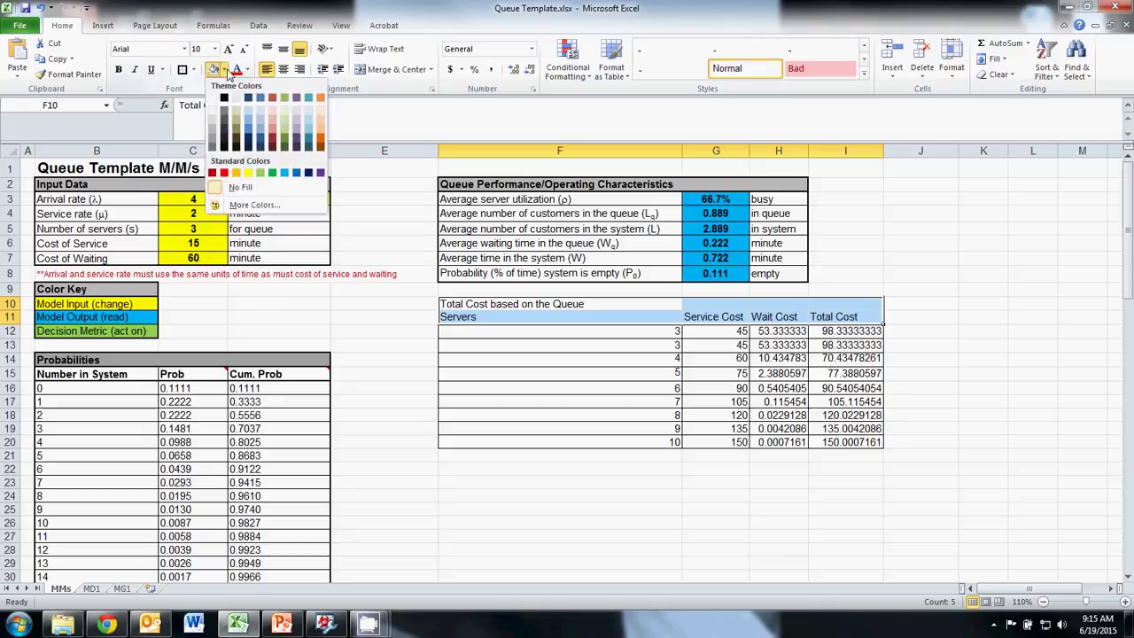
{"action": "left_click", "coordinate": [218, 143]}
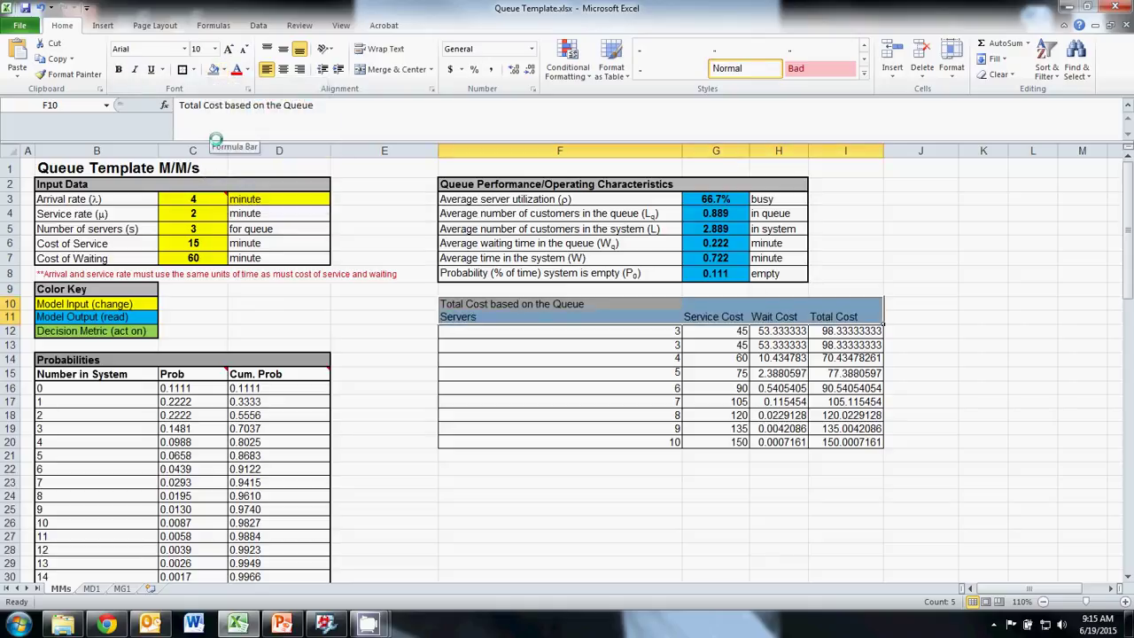
{"action": "key", "text": "ctrl+b"}
{"action": "left_click", "coordinate": [777, 485]}
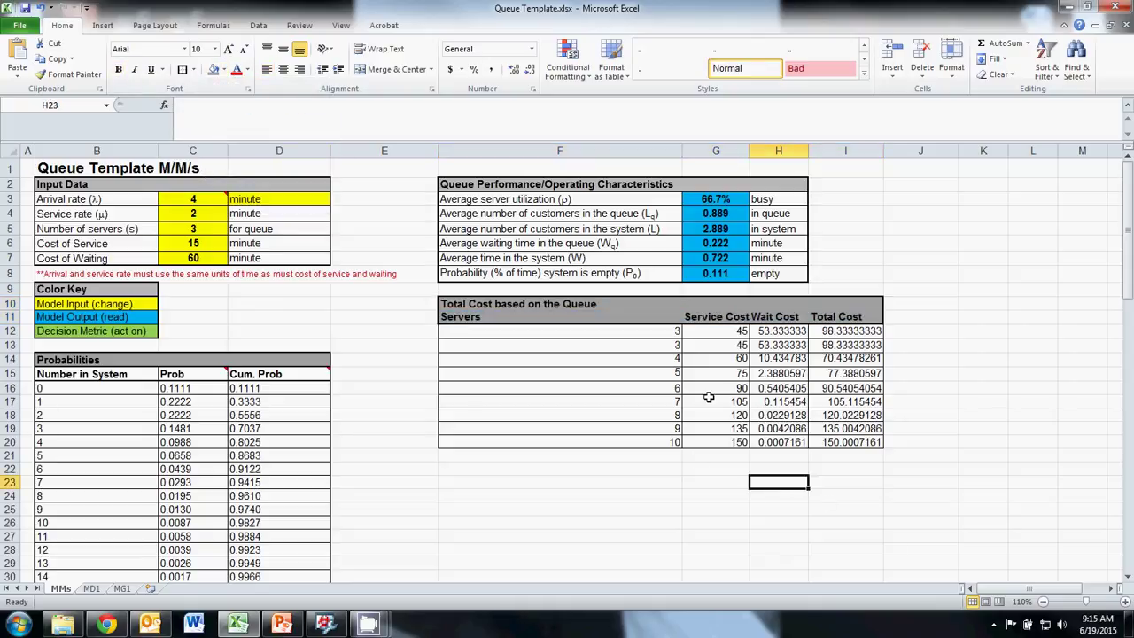
- Fill the Total Cost header cell I11 with light green to match the Decision Metric color key
{"action": "left_click", "coordinate": [835, 317]}
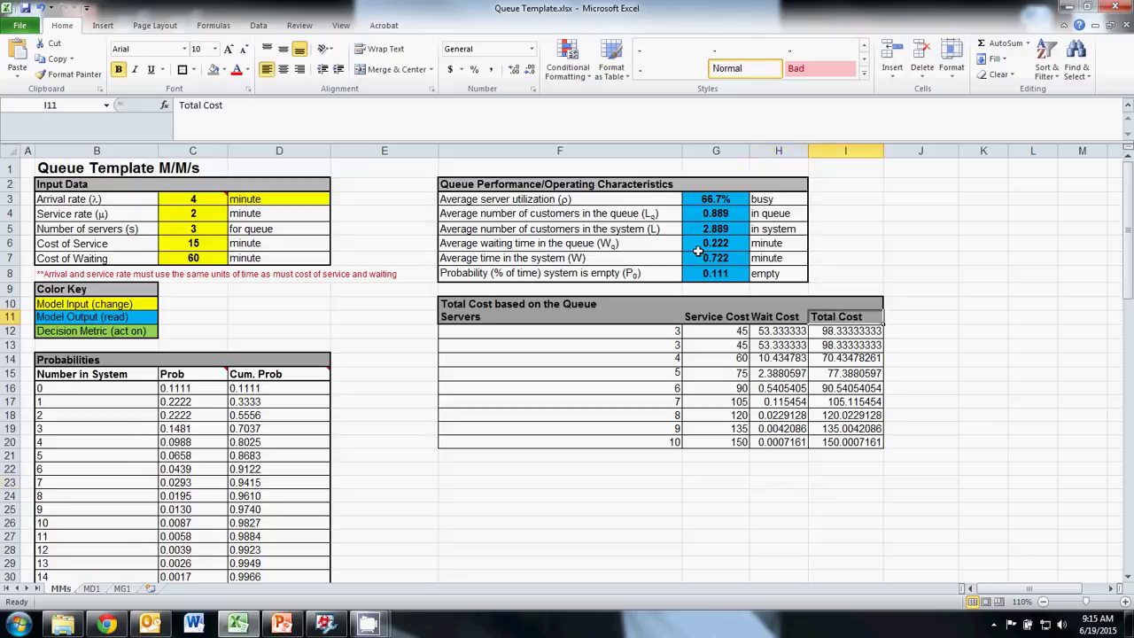
{"action": "left_click", "coordinate": [225, 70]}
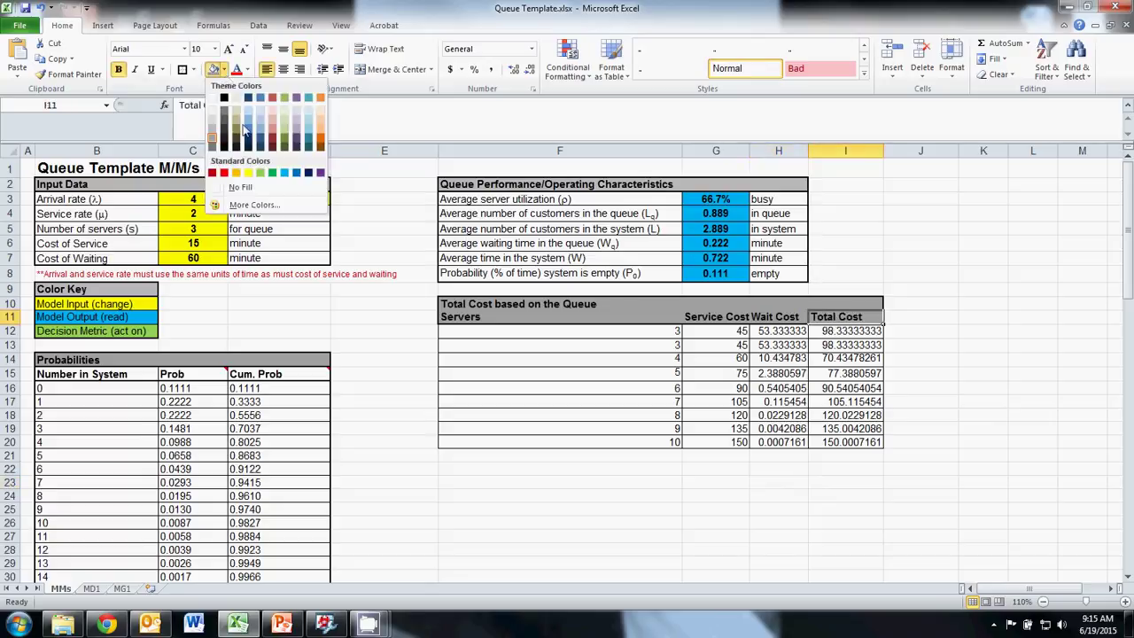
{"action": "left_click", "coordinate": [261, 174]}
{"action": "left_click", "coordinate": [845, 522]}
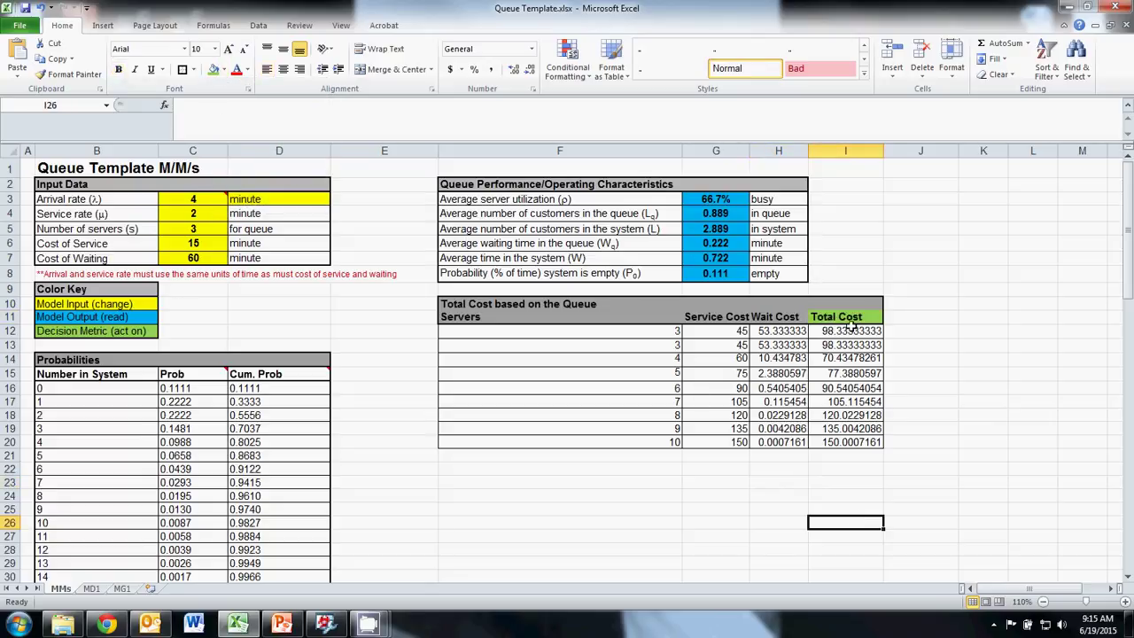
- Add thick box borders around the Total Cost column I11:I20 and around the table body F12:I20
{"action": "left_click_drag", "start_coordinate": [851, 316], "coordinate": [850, 441]}
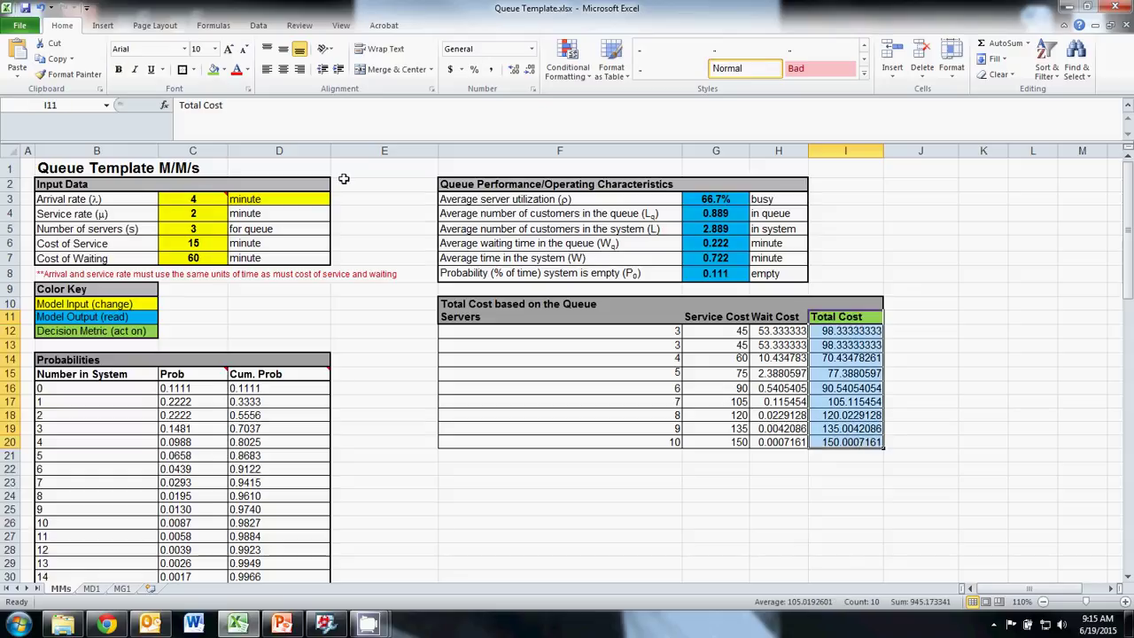
{"action": "left_click", "coordinate": [193, 75]}
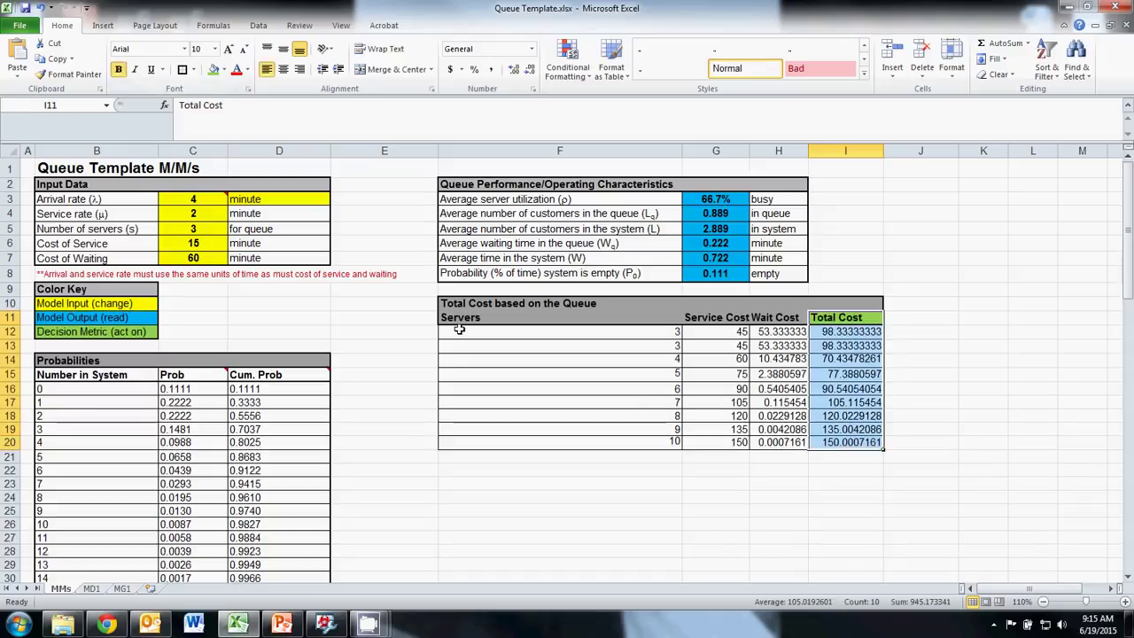
{"action": "left_click_drag", "start_coordinate": [458, 330], "coordinate": [864, 440]}
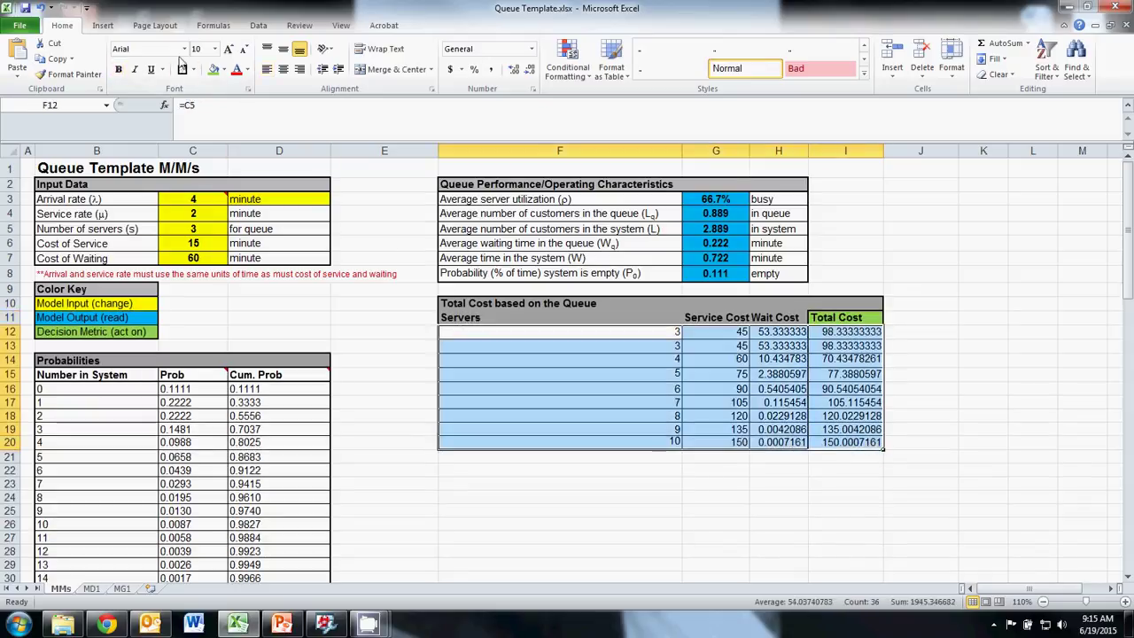
{"action": "left_click", "coordinate": [188, 71]}
- Format the Total Cost values in I12:I20 to show two decimal places
{"action": "left_click_drag", "start_coordinate": [856, 330], "coordinate": [864, 443]}
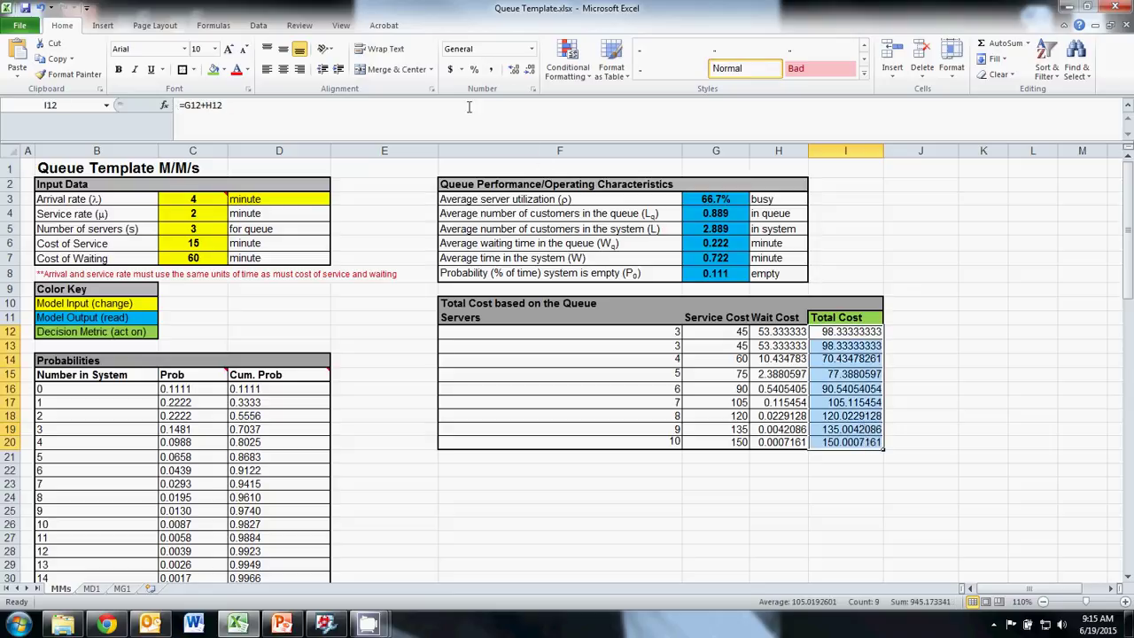
{"action": "left_click", "coordinate": [514, 70]}
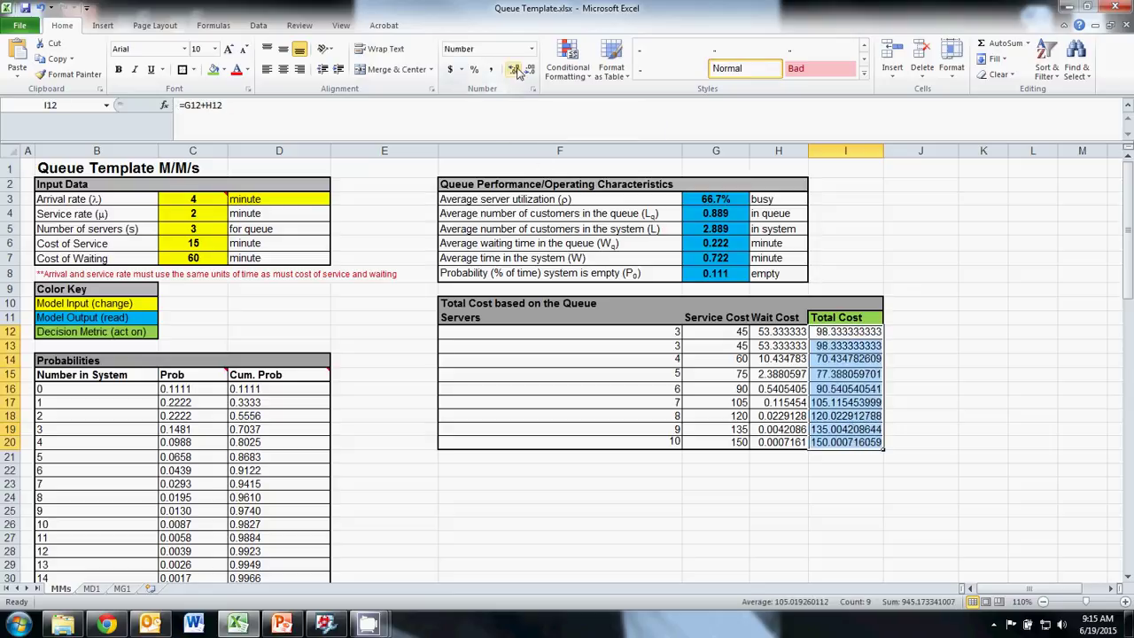
{"action": "left_click", "coordinate": [529, 70]}
{"action": "left_click", "coordinate": [529, 70]}
{"action": "left_click", "coordinate": [529, 70]}
{"action": "left_click", "coordinate": [529, 70]}
{"action": "left_click", "coordinate": [529, 70]}
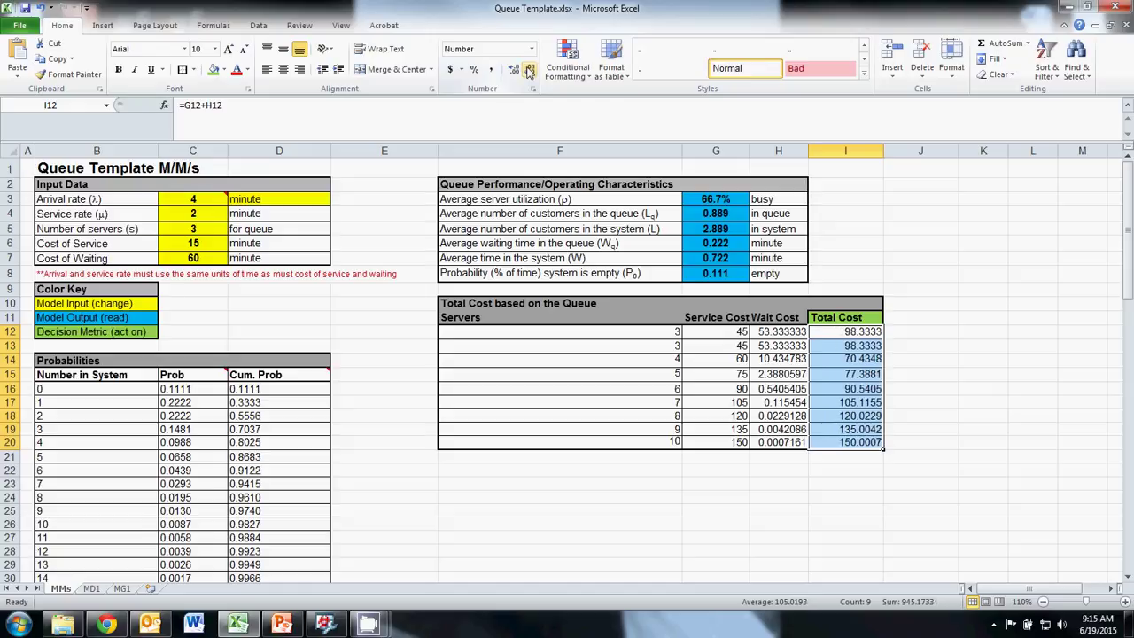
{"action": "left_click", "coordinate": [529, 70]}
{"action": "left_click", "coordinate": [529, 70]}
{"action": "left_click", "coordinate": [775, 483]}
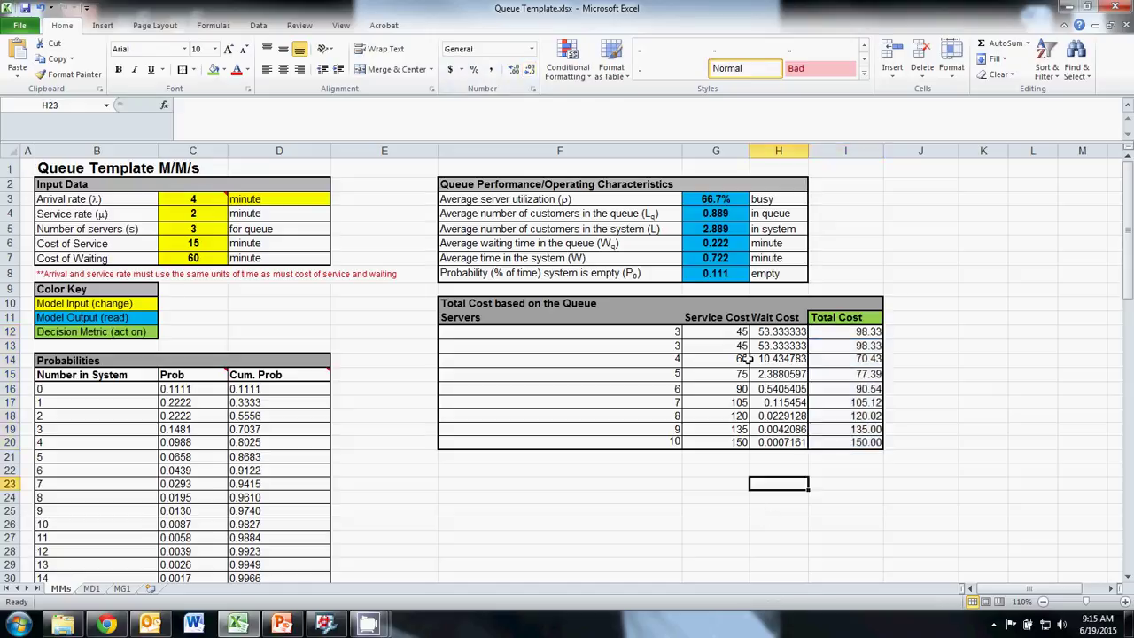
- Format the Wait Cost values in H12:H20 to show two decimal places
{"action": "left_click_drag", "start_coordinate": [775, 333], "coordinate": [786, 447]}
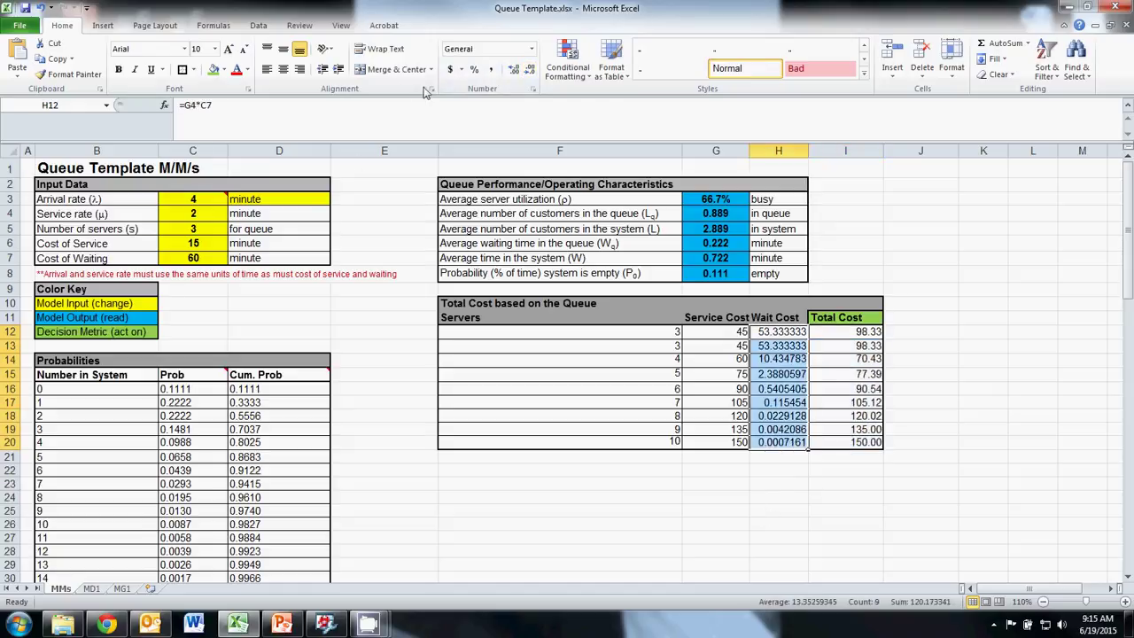
{"action": "left_click", "coordinate": [529, 70]}
{"action": "left_click", "coordinate": [529, 70]}
{"action": "left_click", "coordinate": [529, 70]}
{"action": "left_click", "coordinate": [529, 70]}
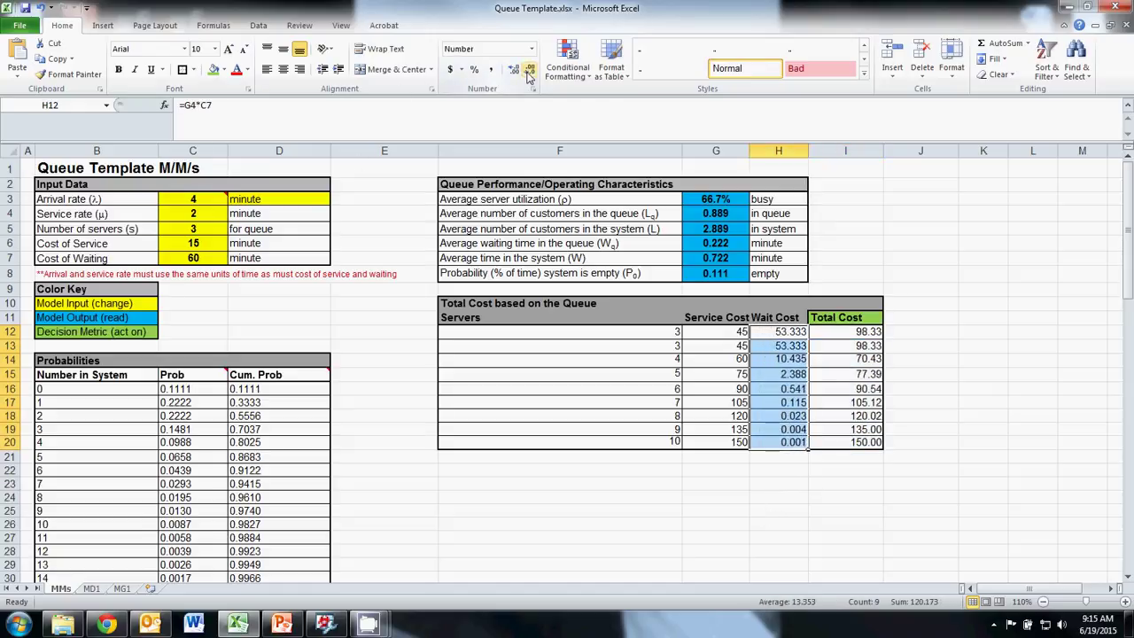
{"action": "left_click", "coordinate": [529, 71]}
{"action": "left_click", "coordinate": [644, 482]}
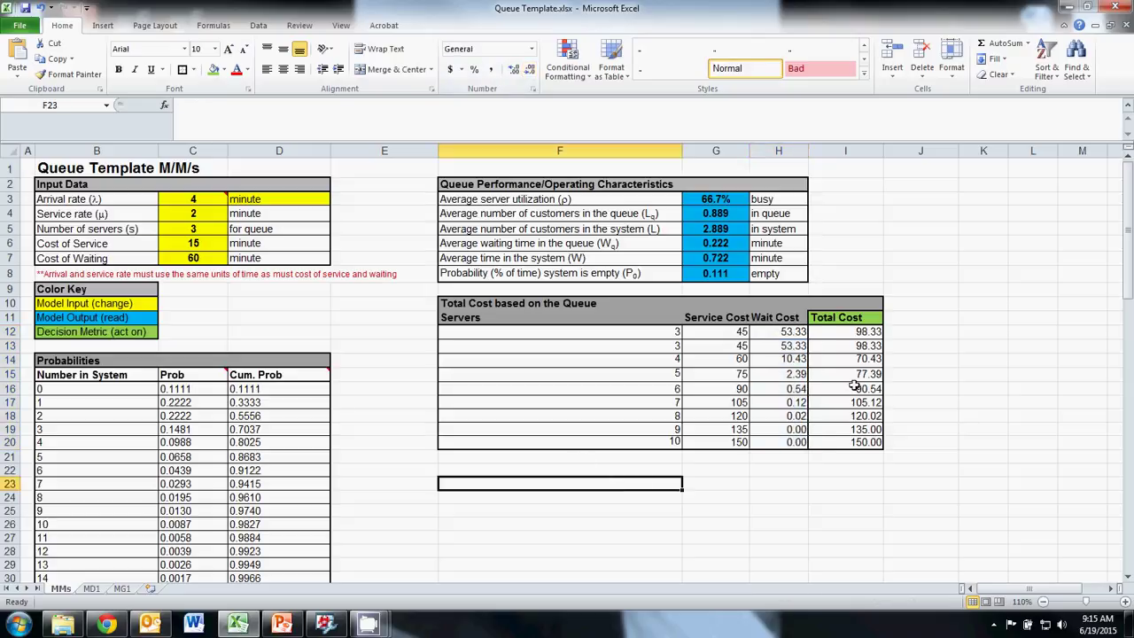
- Apply a green-yellow-red color scale to the Total Cost values in I12:I20 so that the lowest costs are green
{"action": "left_click_drag", "start_coordinate": [879, 358], "coordinate": [623, 362]}
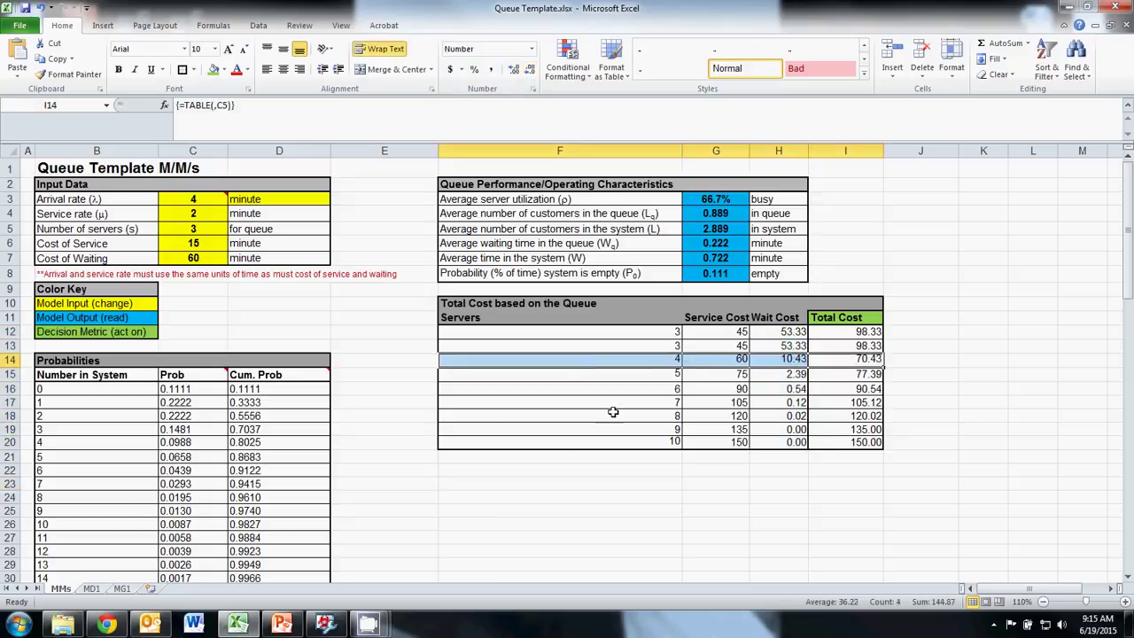
{"action": "left_click", "coordinate": [623, 489]}
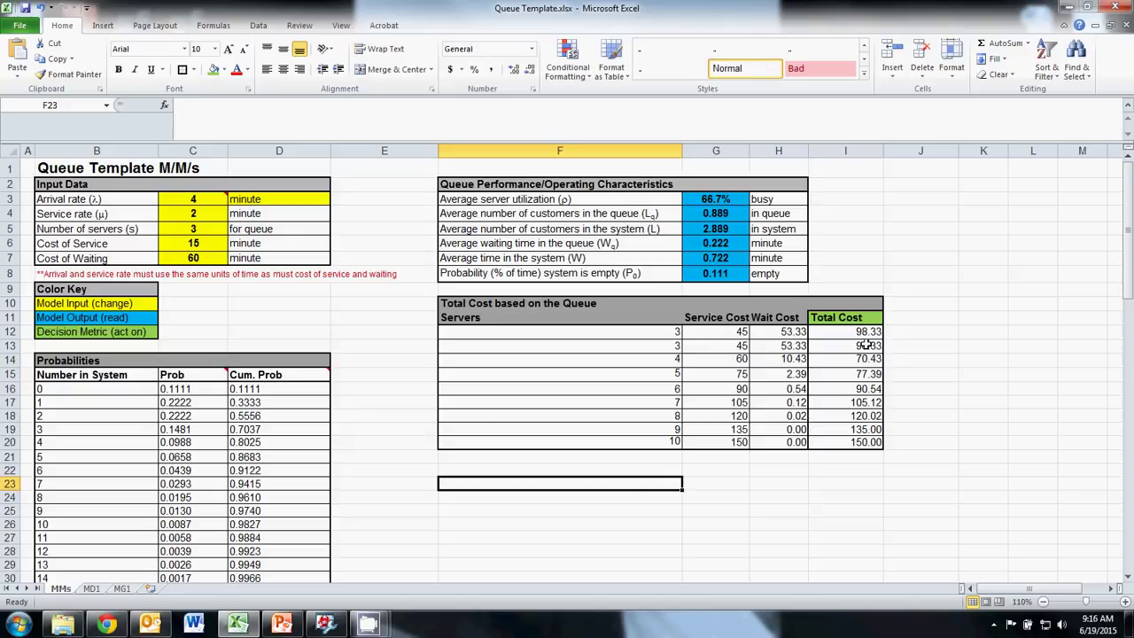
{"action": "left_click_drag", "start_coordinate": [864, 332], "coordinate": [864, 443]}
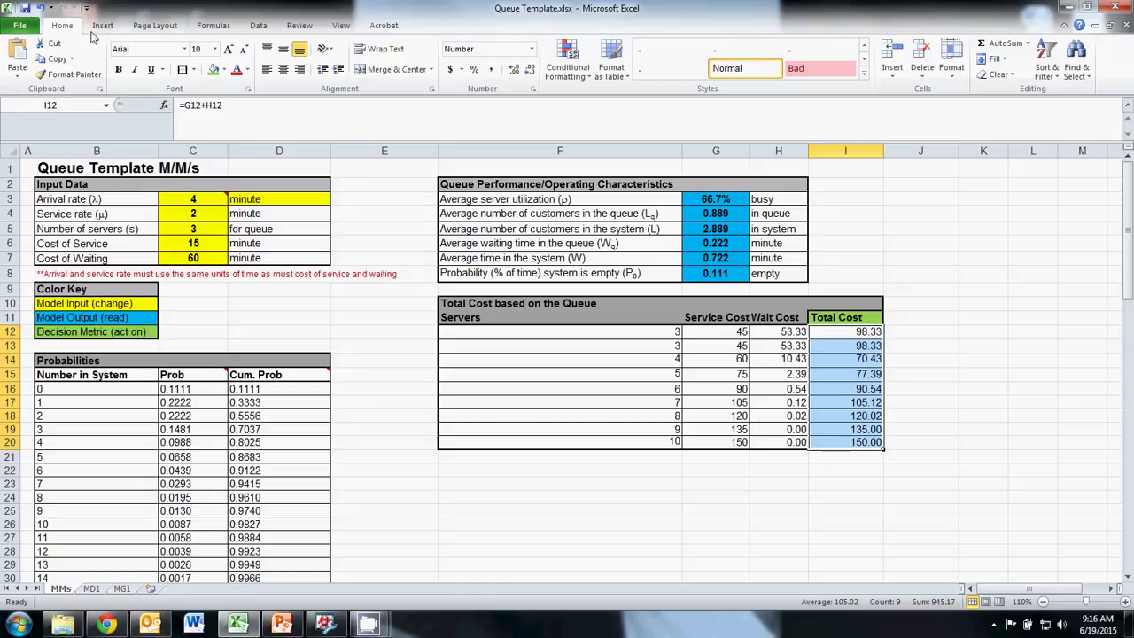
{"action": "left_click", "coordinate": [583, 76]}
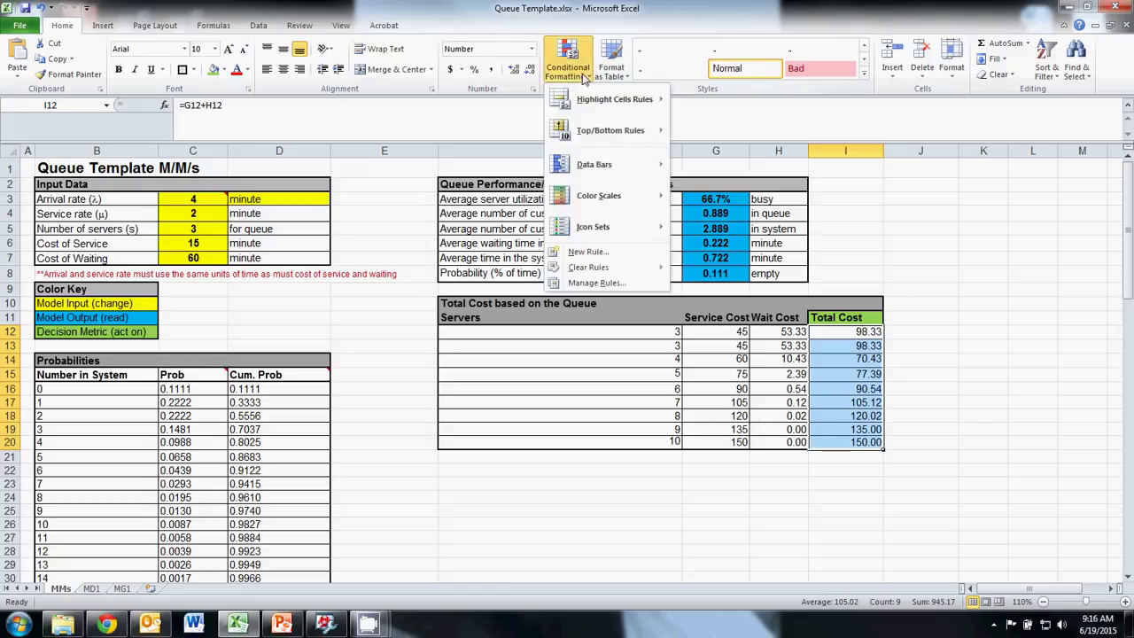
{"action": "mouse_move", "coordinate": [595, 200]}
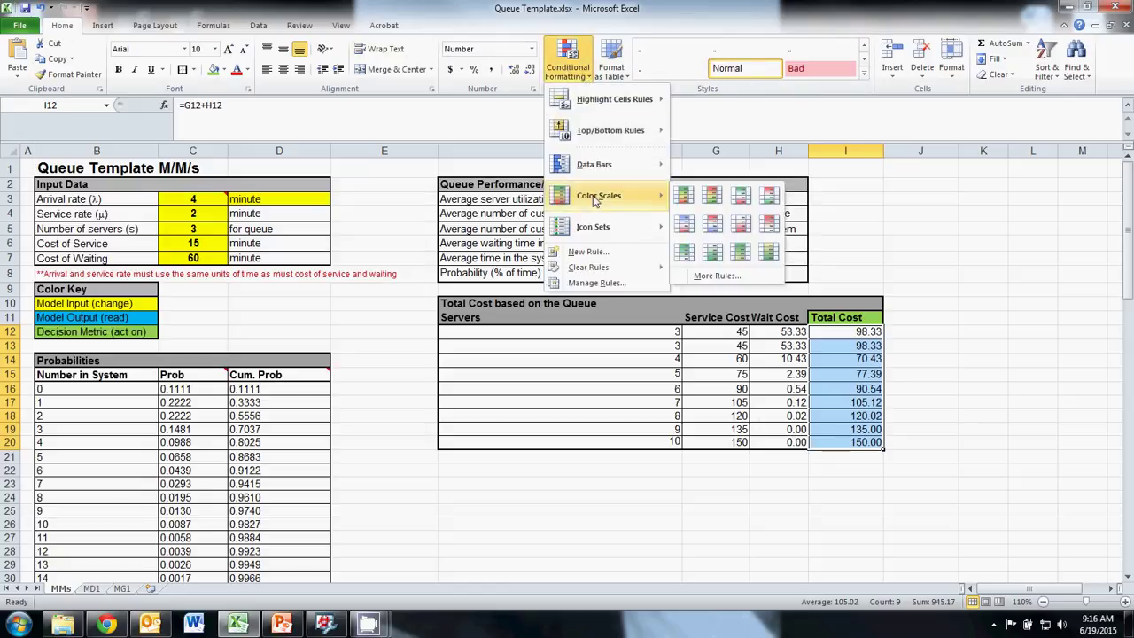
{"action": "left_click", "coordinate": [713, 196]}
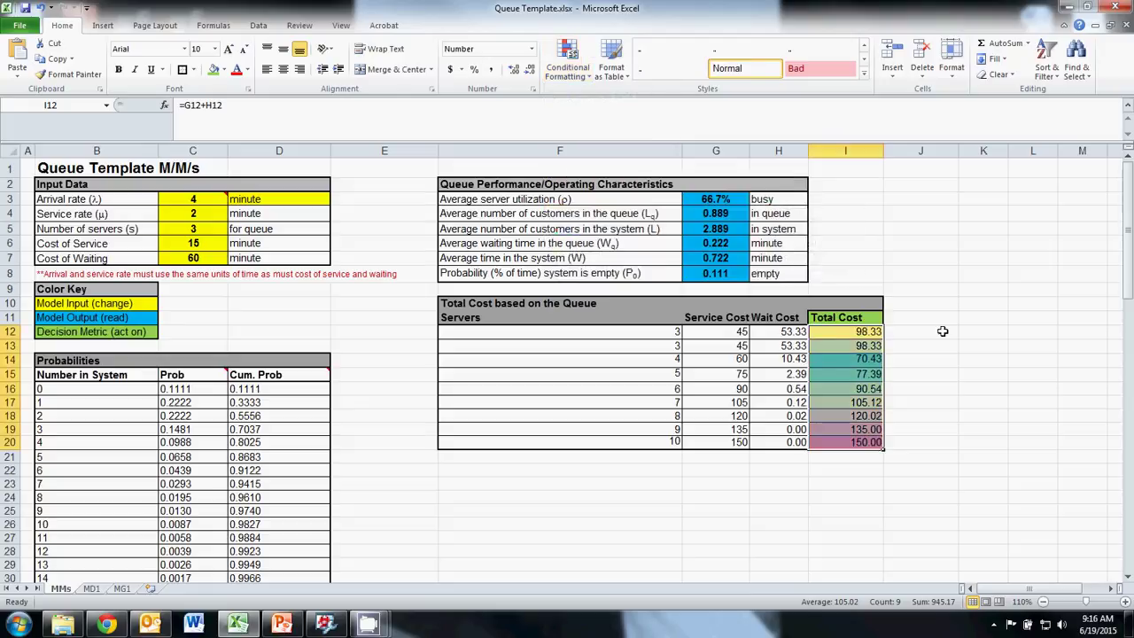
{"action": "left_click", "coordinate": [941, 345]}
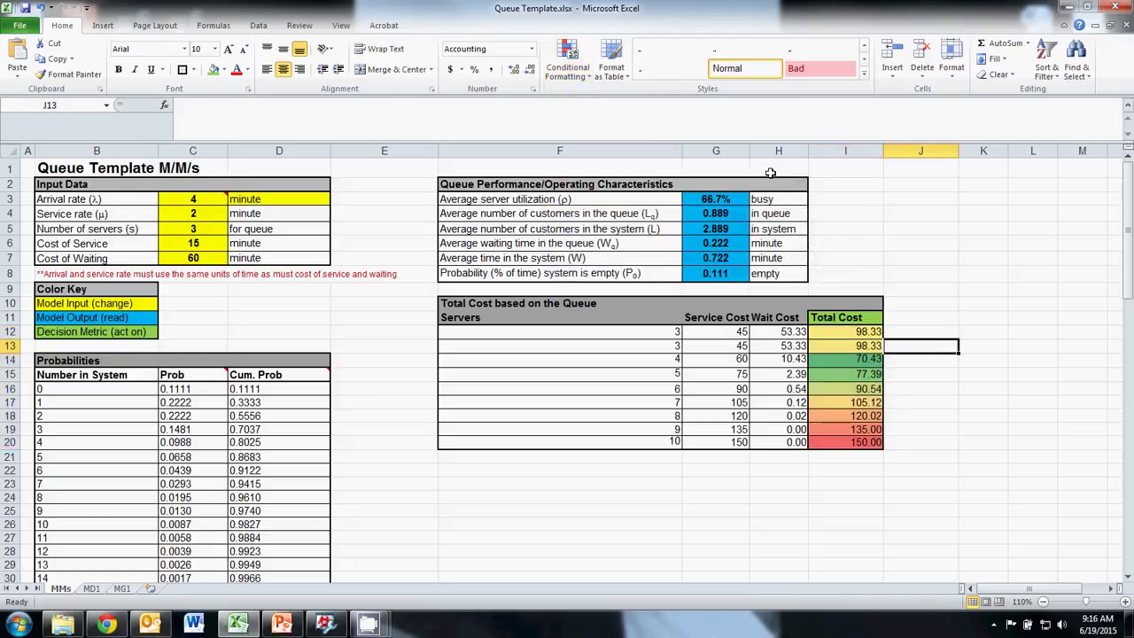
- Fit the Service Cost column to its header and size the Wait Cost column just wide enough for its header
{"action": "double_click", "coordinate": [809, 150]}
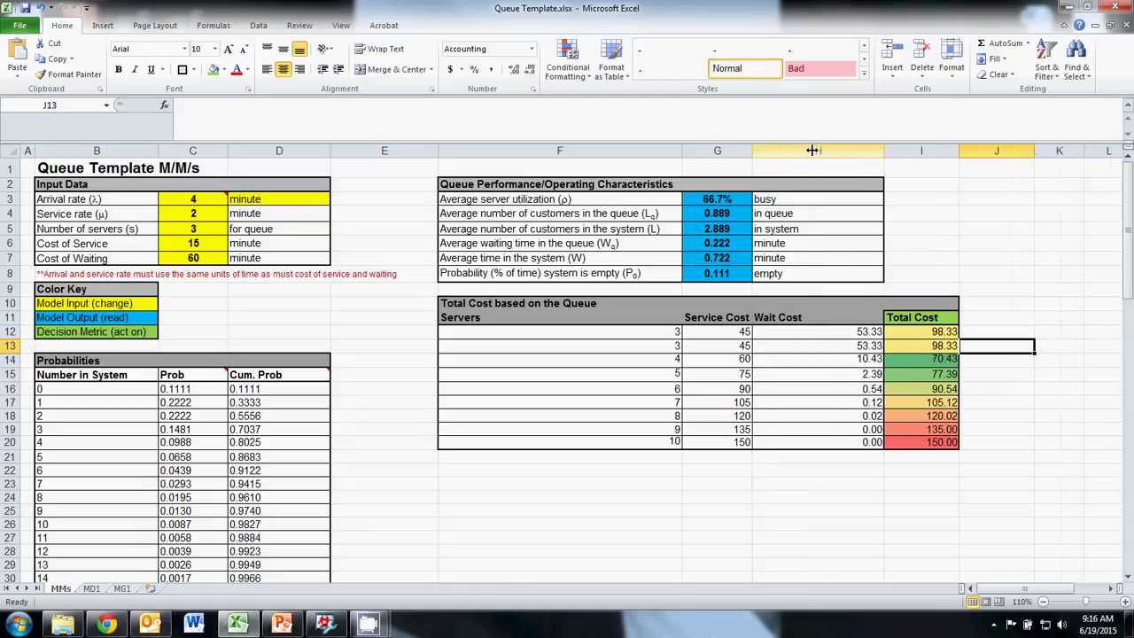
{"action": "left_click_drag", "start_coordinate": [883, 150], "coordinate": [808, 149]}
{"action": "left_click", "coordinate": [793, 502]}
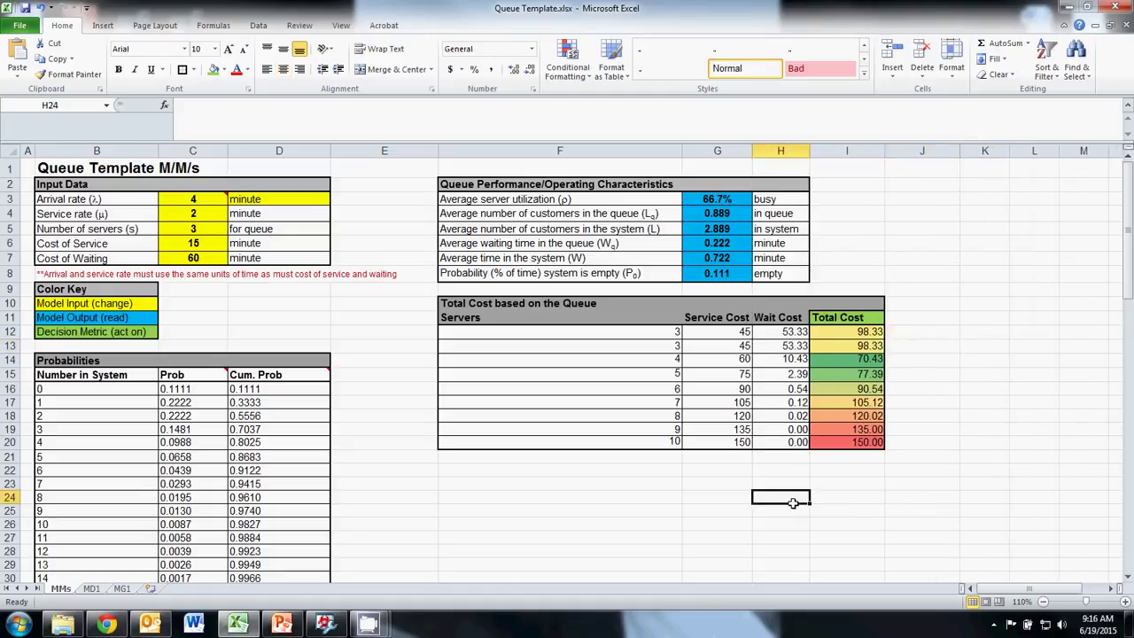
- Copy the whole queue cost table F10:I20 and paste the duplicate below it, starting at F23
{"action": "left_click", "coordinate": [554, 513]}
{"action": "scroll", "coordinate": [554, 512], "scroll_direction": "down", "scroll_amount": 1}
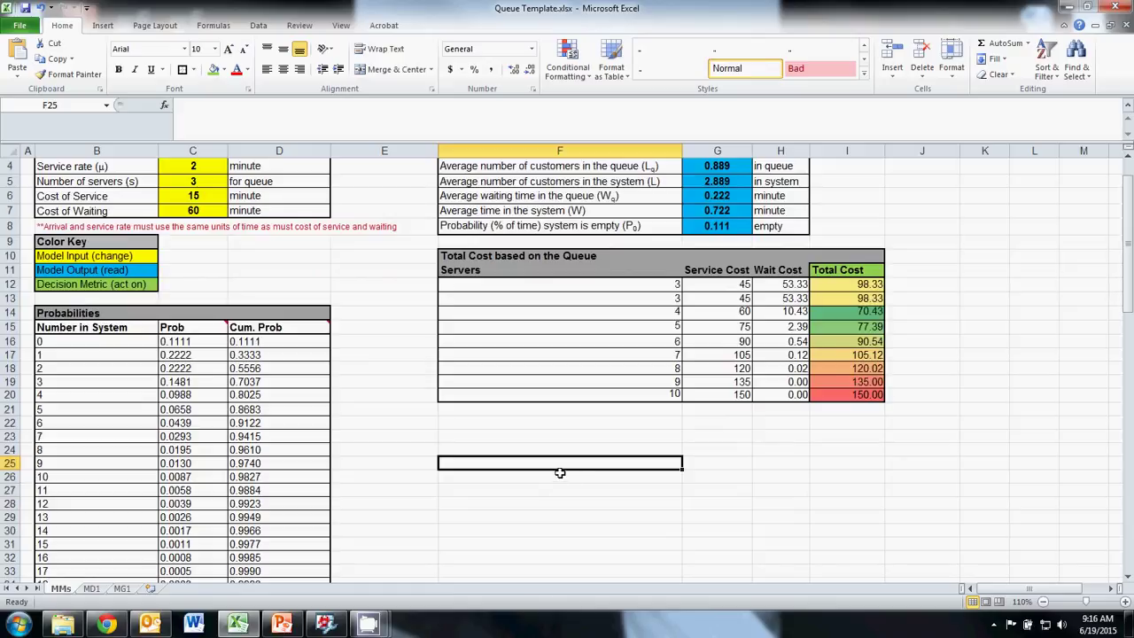
{"action": "scroll", "coordinate": [559, 473], "scroll_direction": "up", "scroll_amount": 1}
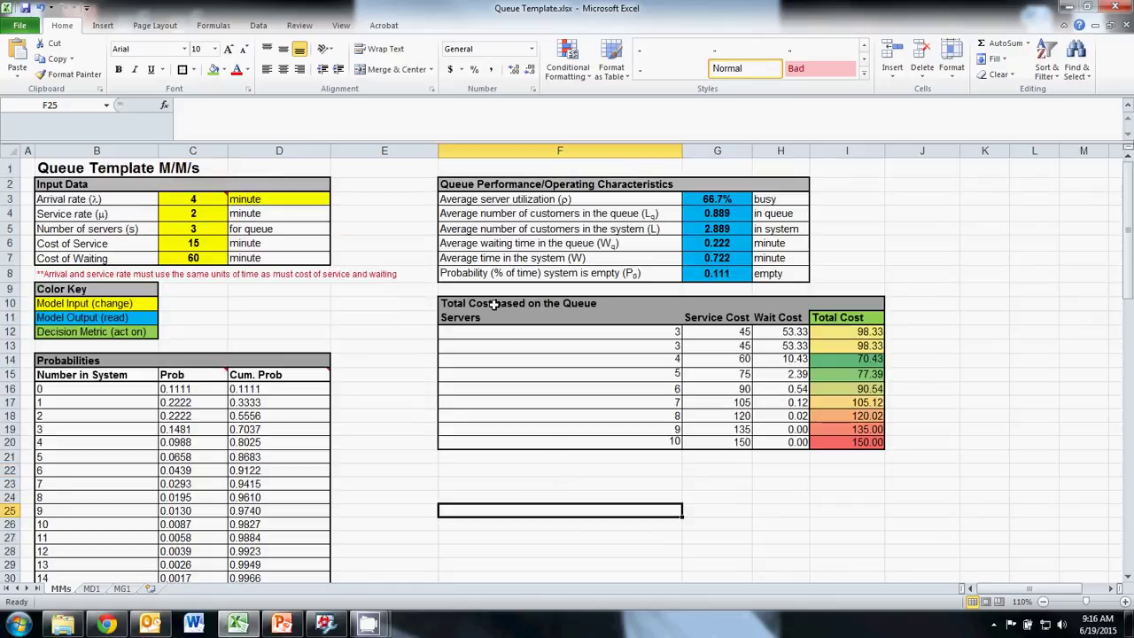
{"action": "left_click_drag", "start_coordinate": [493, 304], "coordinate": [868, 441]}
{"action": "key", "text": "ctrl+c"}
{"action": "left_click", "coordinate": [466, 484]}
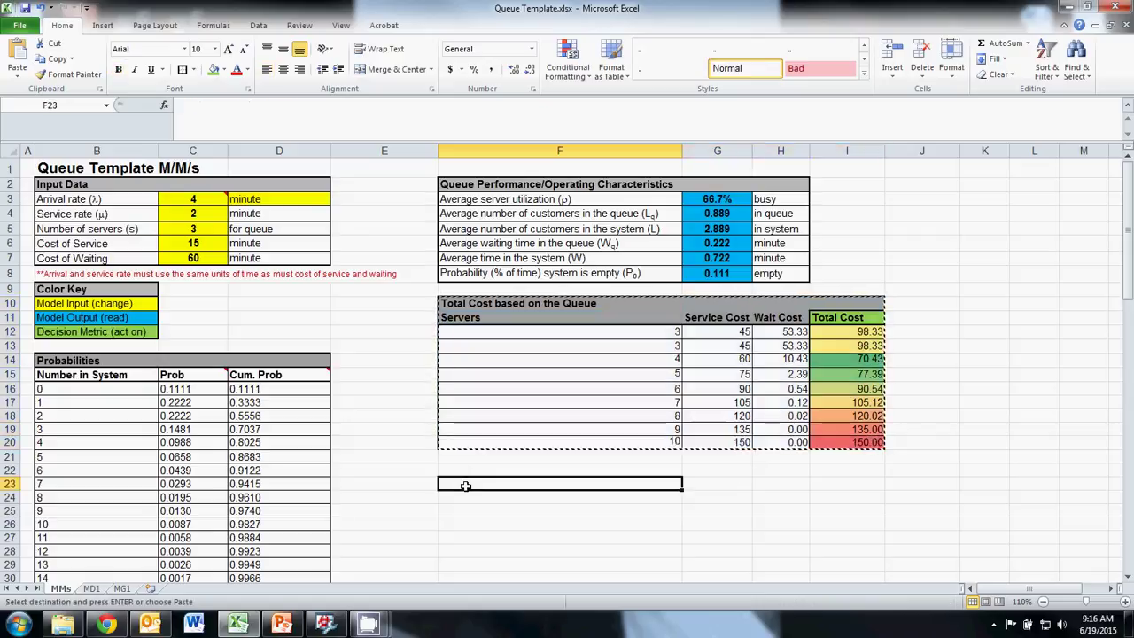
{"action": "key", "text": "ctrl+v"}
{"action": "scroll", "coordinate": [494, 494], "scroll_direction": "down", "scroll_amount": 1}
- Change the duplicated table's title in F23 to "Total Cost based on the System"
{"action": "left_click", "coordinate": [501, 440]}
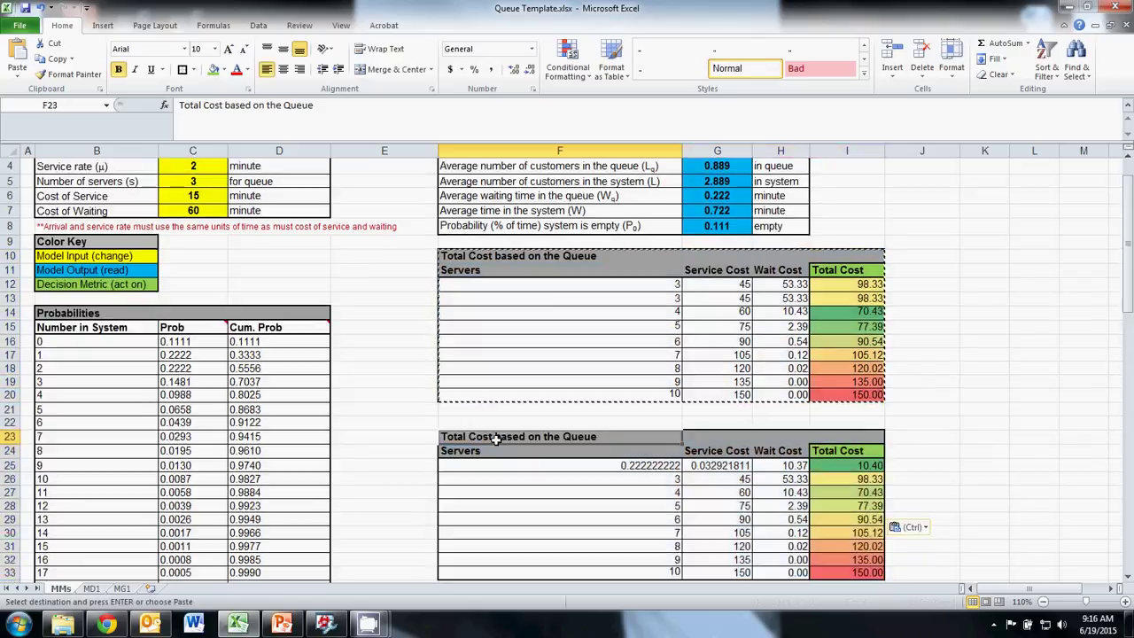
{"action": "key", "text": "Escape"}
{"action": "left_click", "coordinate": [324, 105]}
{"action": "key", "text": "BackSpace"}
{"action": "key", "text": "BackSpace"}
{"action": "key", "text": "BackSpace"}
{"action": "key", "text": "BackSpace"}
{"action": "key", "text": "BackSpace"}
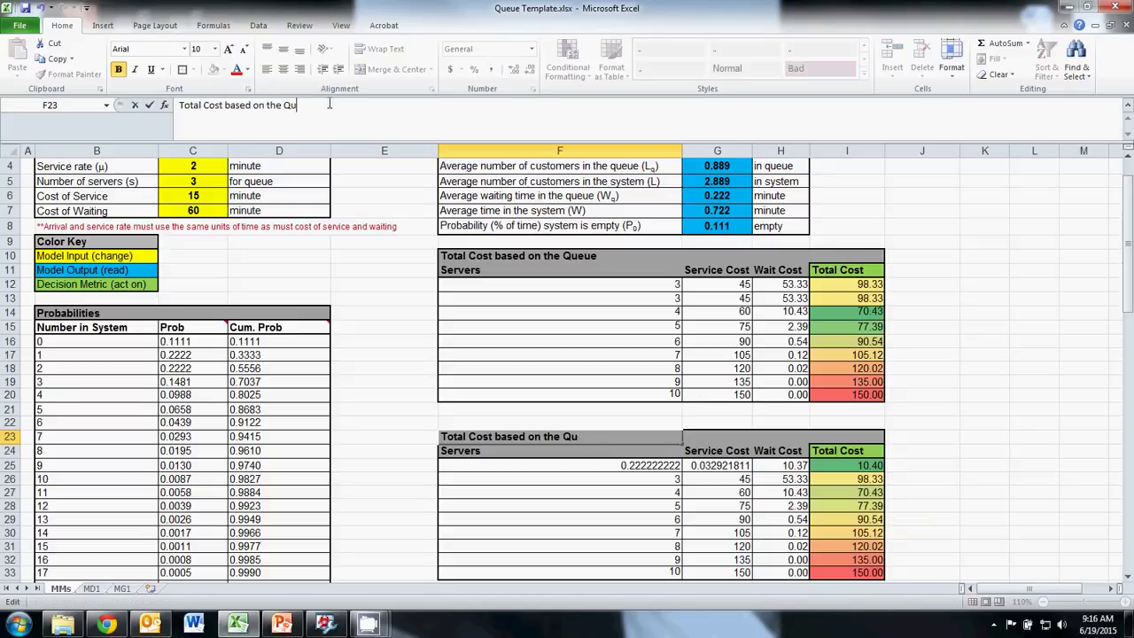
{"action": "type", "text": "System"}
{"action": "key", "text": "Return"}
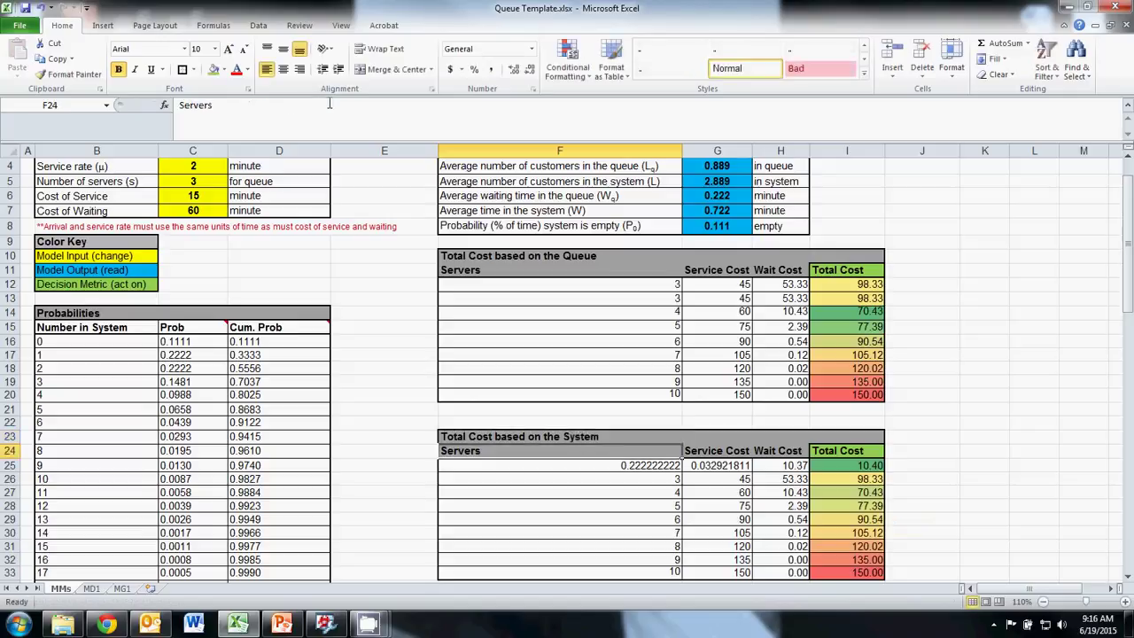
- Clear the copied data table values in F26:I33 of the system cost table, keeping its formula row
{"action": "left_click", "coordinate": [942, 435]}
{"action": "scroll", "coordinate": [942, 435], "scroll_direction": "down", "scroll_amount": 1}
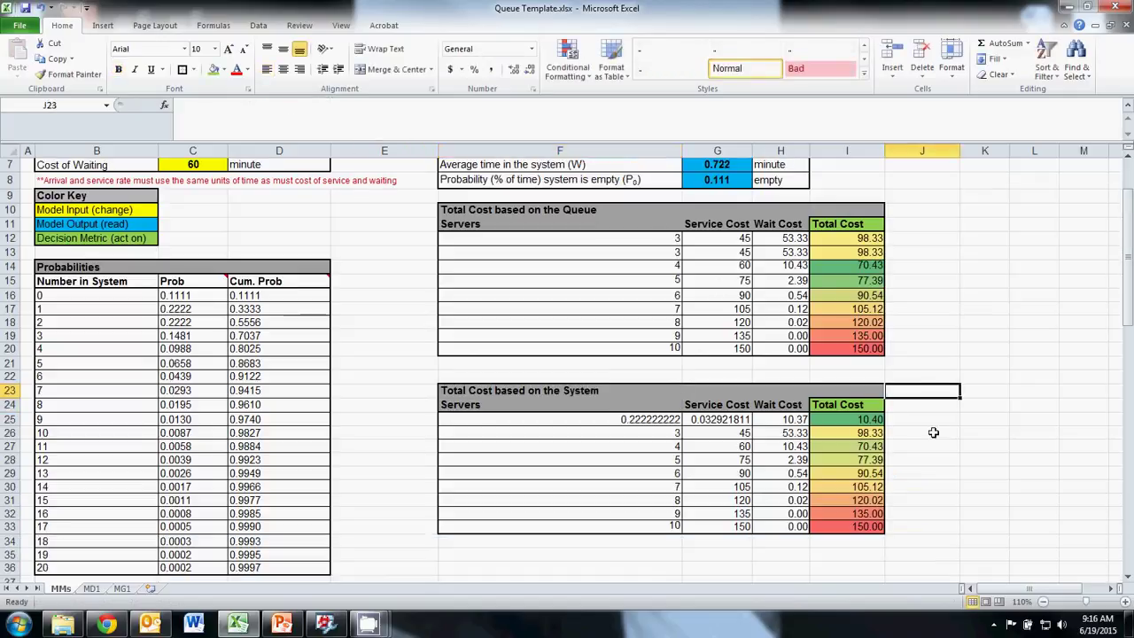
{"action": "left_click_drag", "start_coordinate": [626, 433], "coordinate": [849, 526]}
{"action": "key", "text": "Delete"}
{"action": "left_click", "coordinate": [841, 445]}
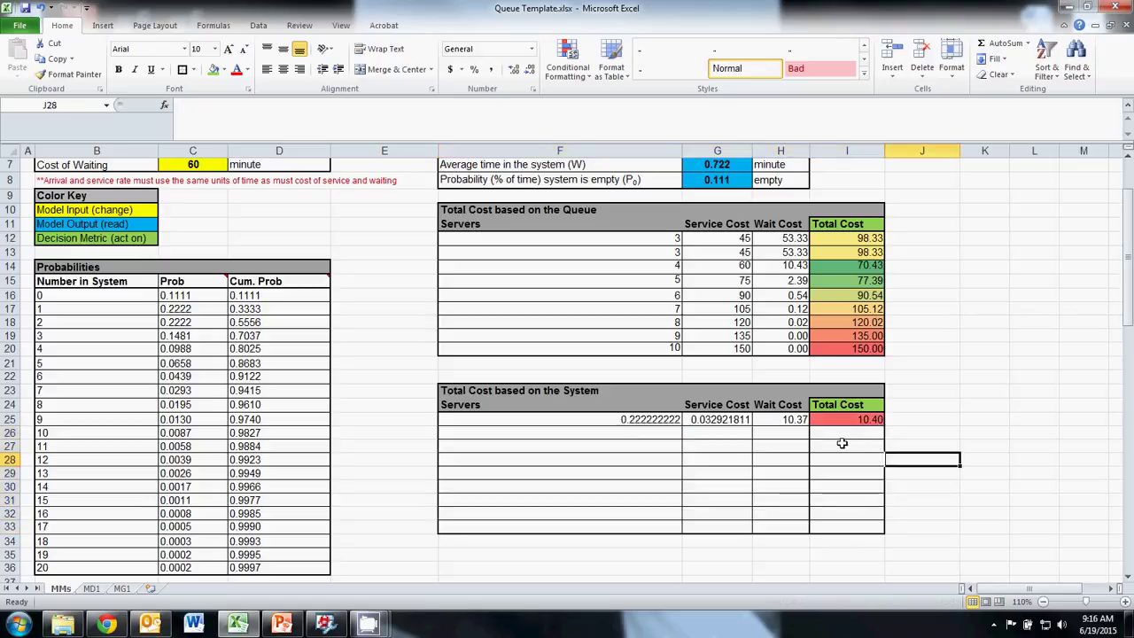
- Link the Servers cell F25 of the system table to the number of servers input with =C5
{"action": "left_click", "coordinate": [607, 421]}
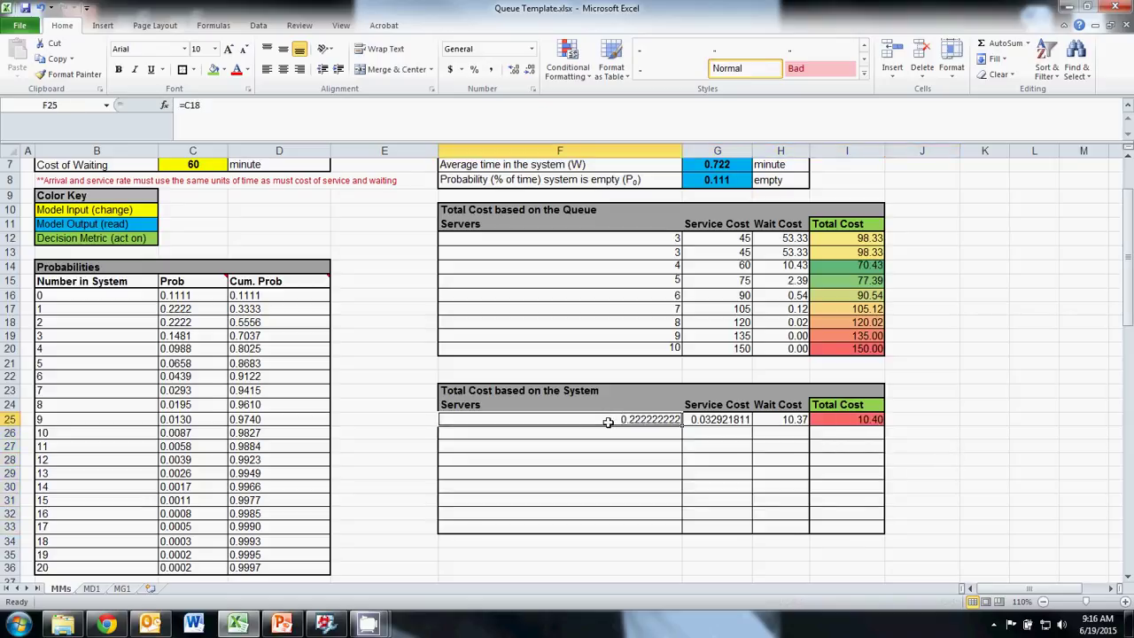
{"action": "type", "text": "="}
{"action": "scroll", "coordinate": [608, 422], "scroll_direction": "up", "scroll_amount": 2}
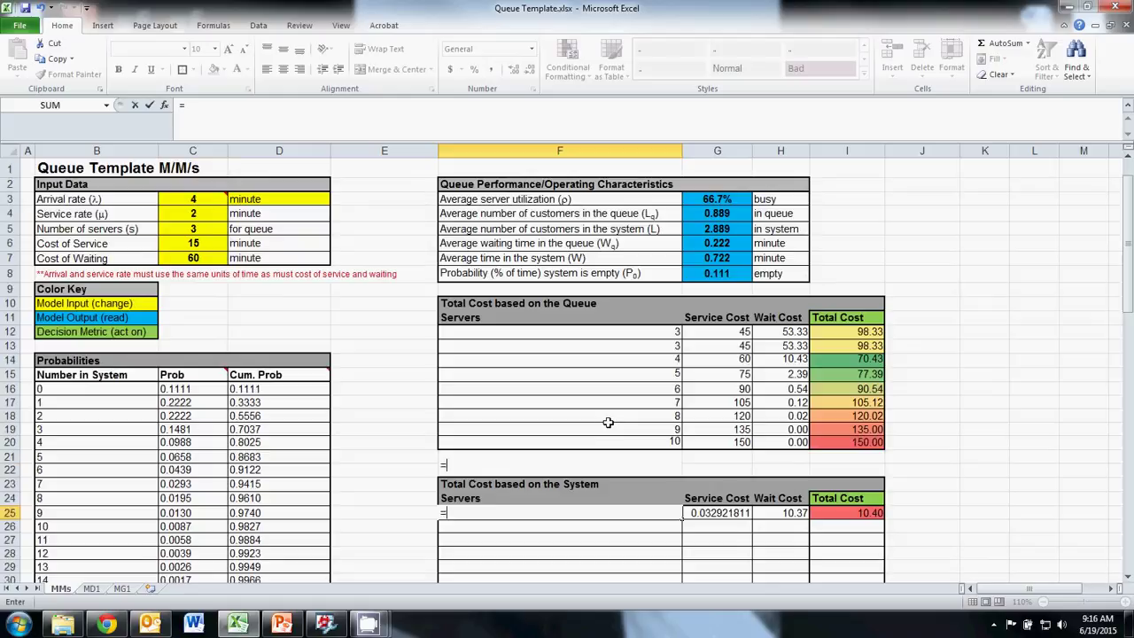
{"action": "left_click", "coordinate": [198, 230]}
{"action": "key", "text": "Return"}
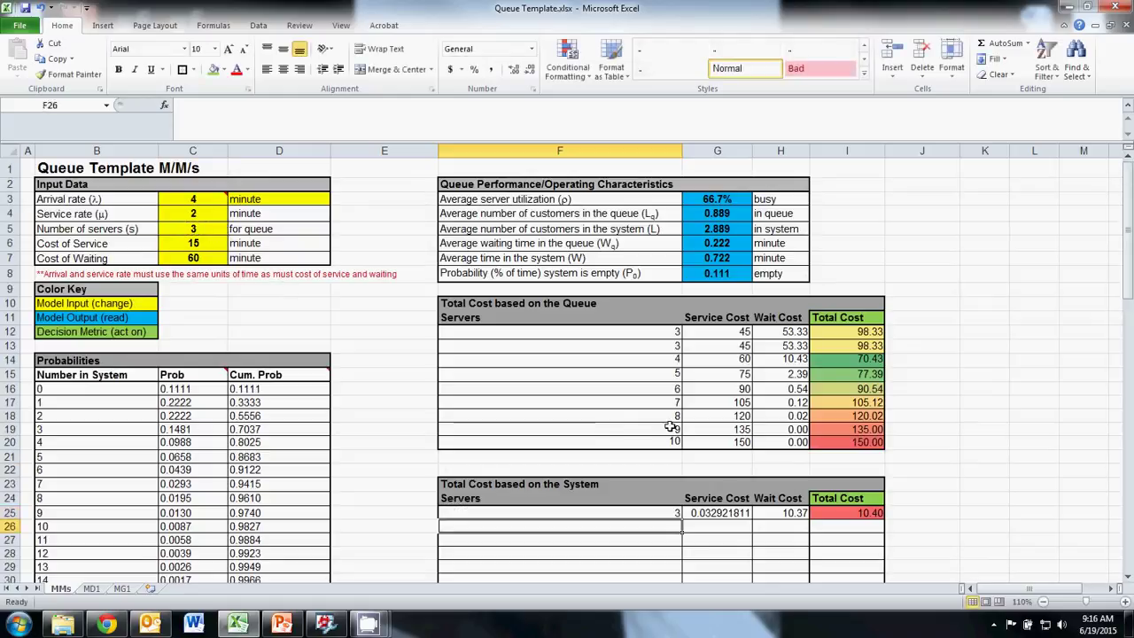
- Set the Service Cost cell G25 to the number of servers times the cost of service, =C5*C6
{"action": "left_click", "coordinate": [723, 511]}
{"action": "type", "text": "="}
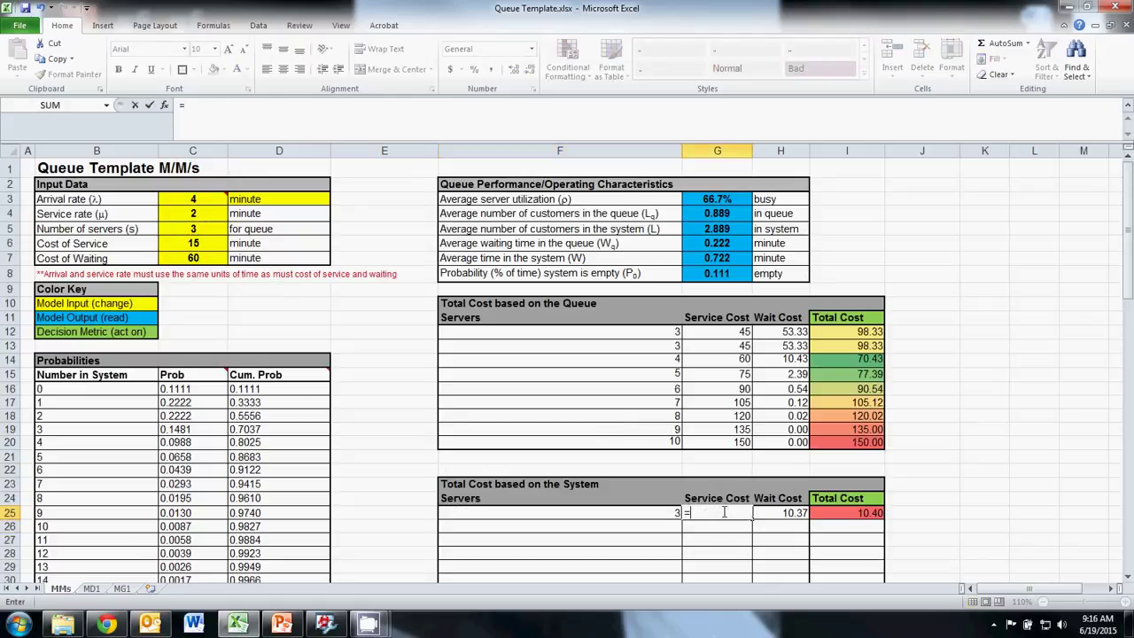
{"action": "left_click", "coordinate": [218, 229]}
{"action": "type", "text": "*"}
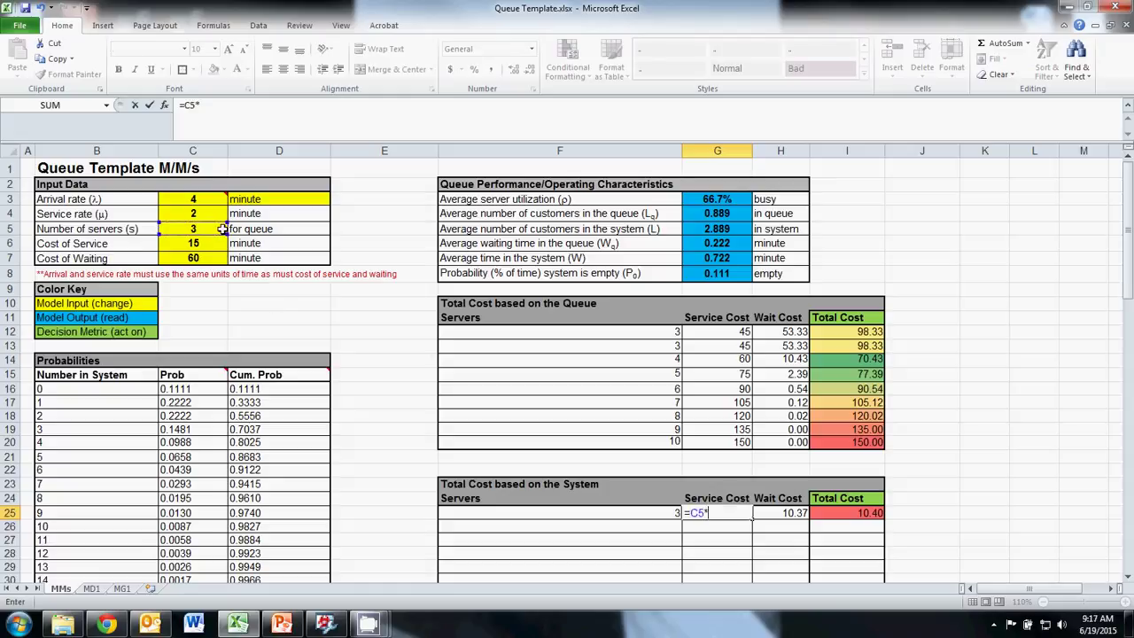
{"action": "left_click", "coordinate": [206, 243]}
{"action": "key", "text": "Return"}
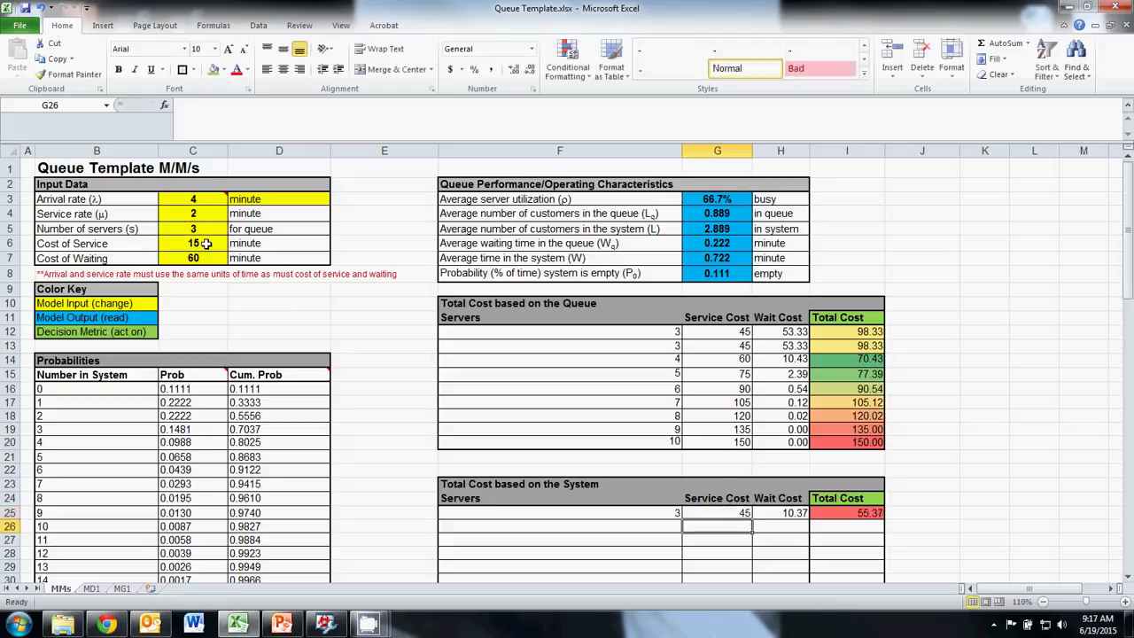
- Set the Wait Cost cell H25 to the average number of customers in the system times the cost of waiting, =G5*C7
{"action": "left_click", "coordinate": [769, 512]}
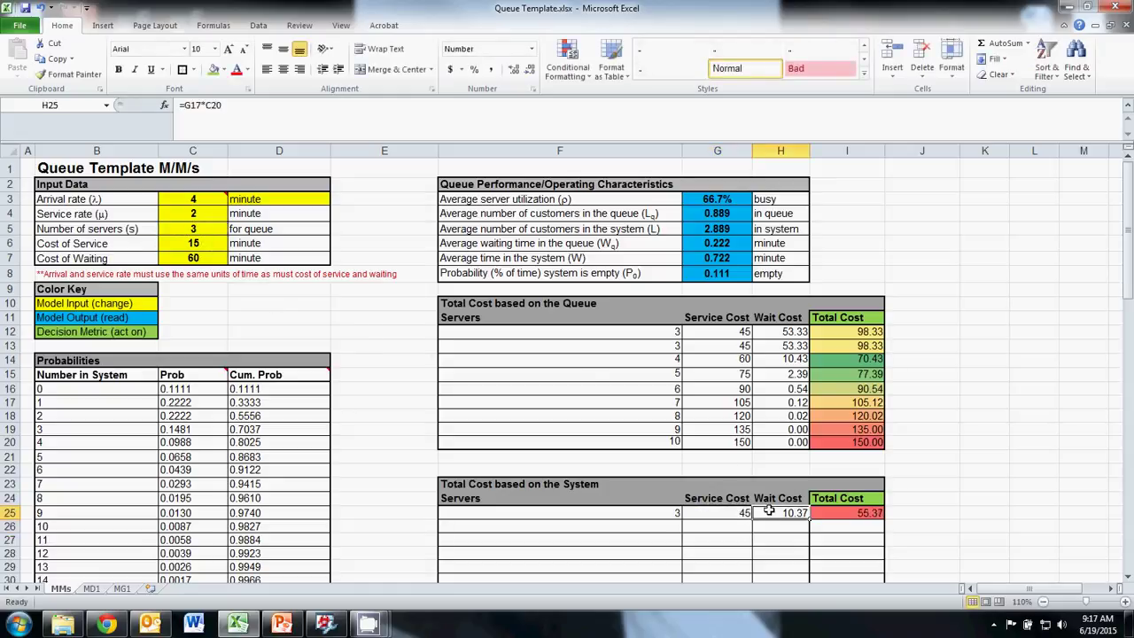
{"action": "type", "text": "="}
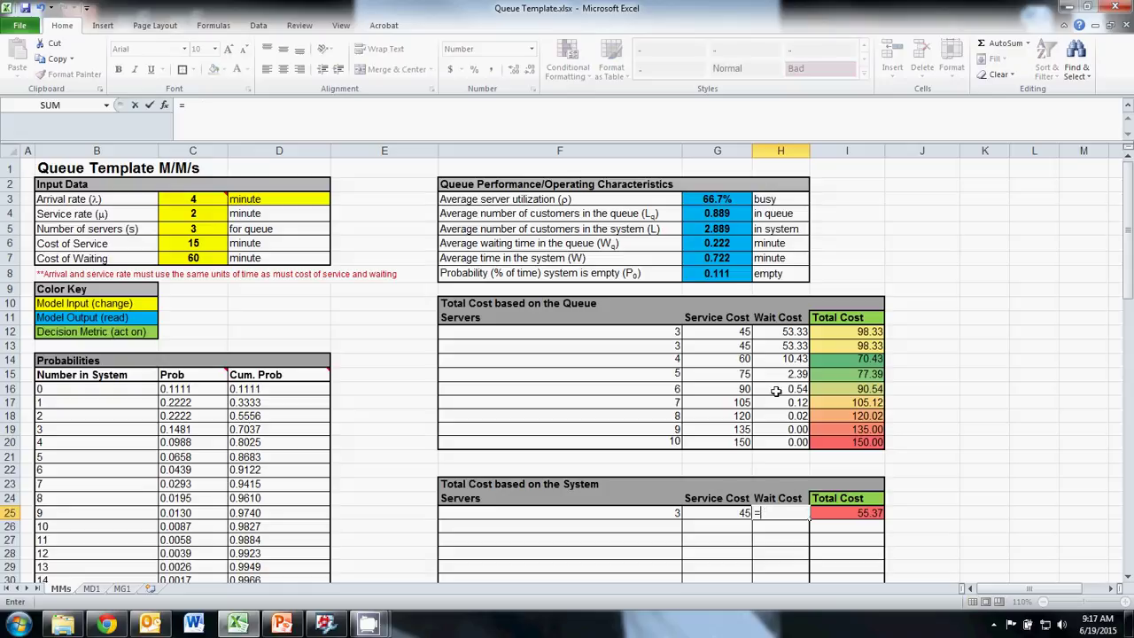
{"action": "left_click", "coordinate": [717, 229]}
{"action": "type", "text": "*"}
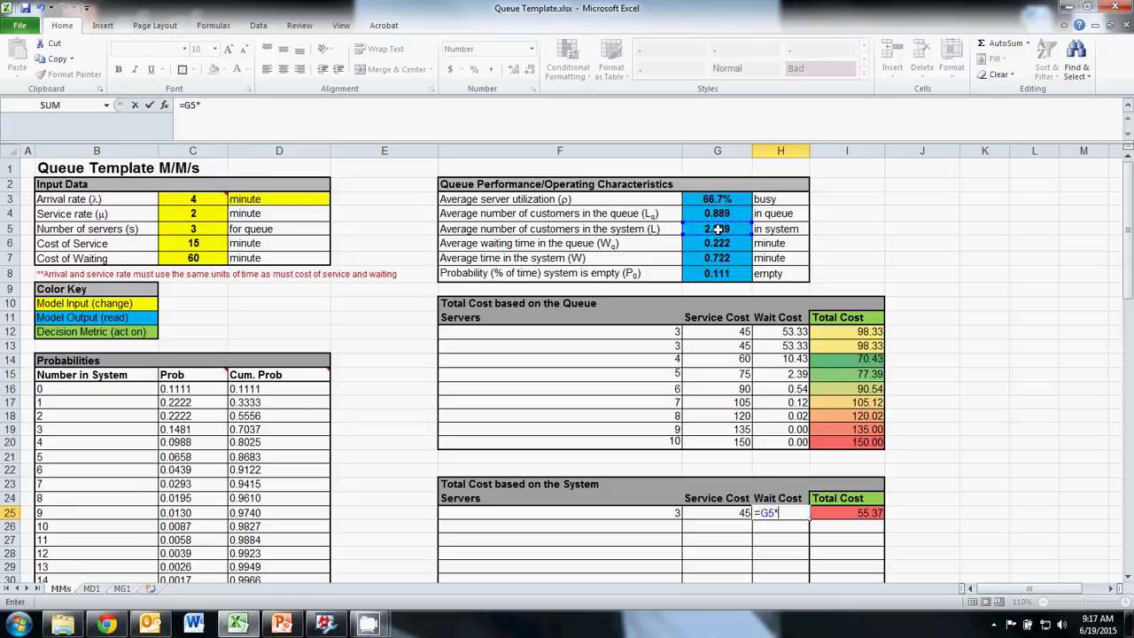
{"action": "left_click", "coordinate": [207, 258]}
{"action": "key", "text": "Return"}
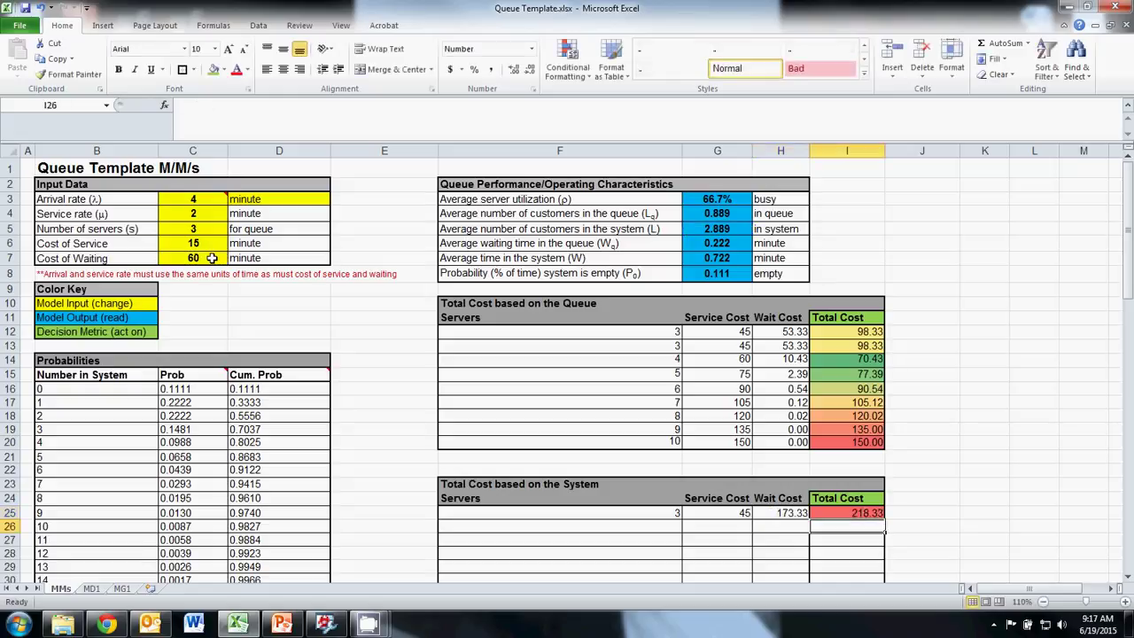
- Check which cells the Total Cost formula in I25 of the system table adds together
{"action": "key", "text": "Up"}
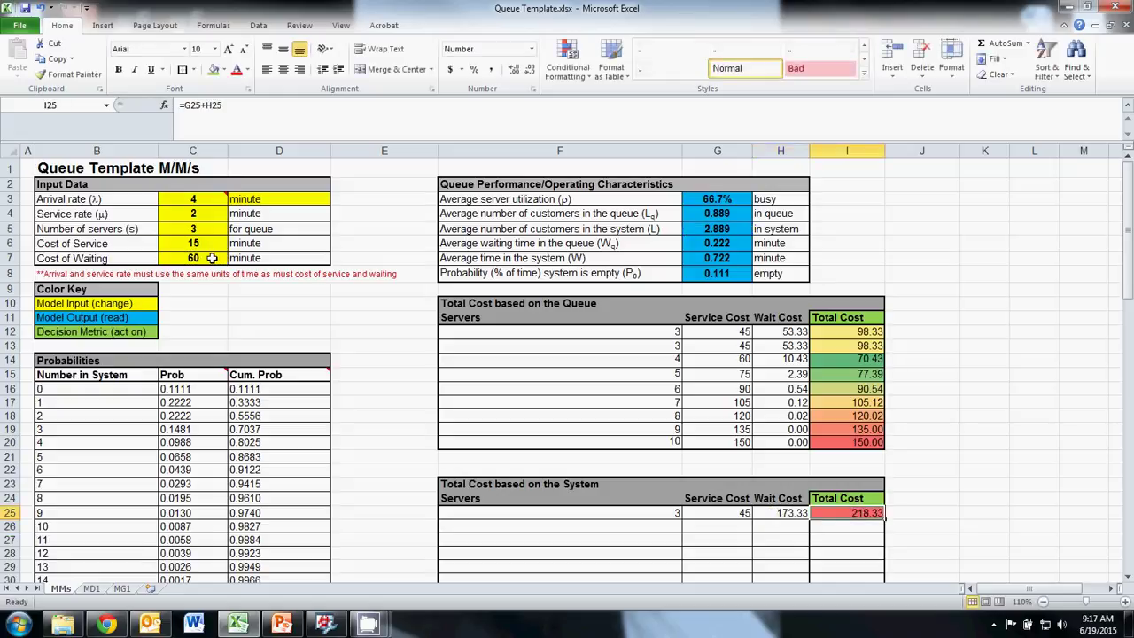
{"action": "left_click", "coordinate": [222, 107]}
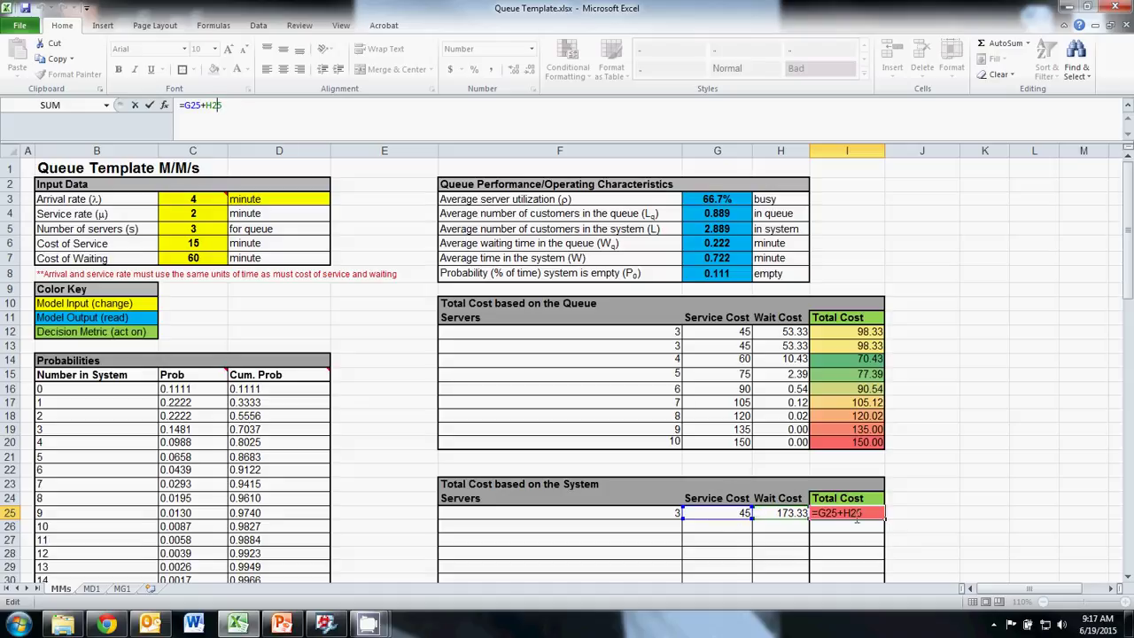
{"action": "left_click", "coordinate": [212, 114]}
{"action": "key", "text": "Return"}
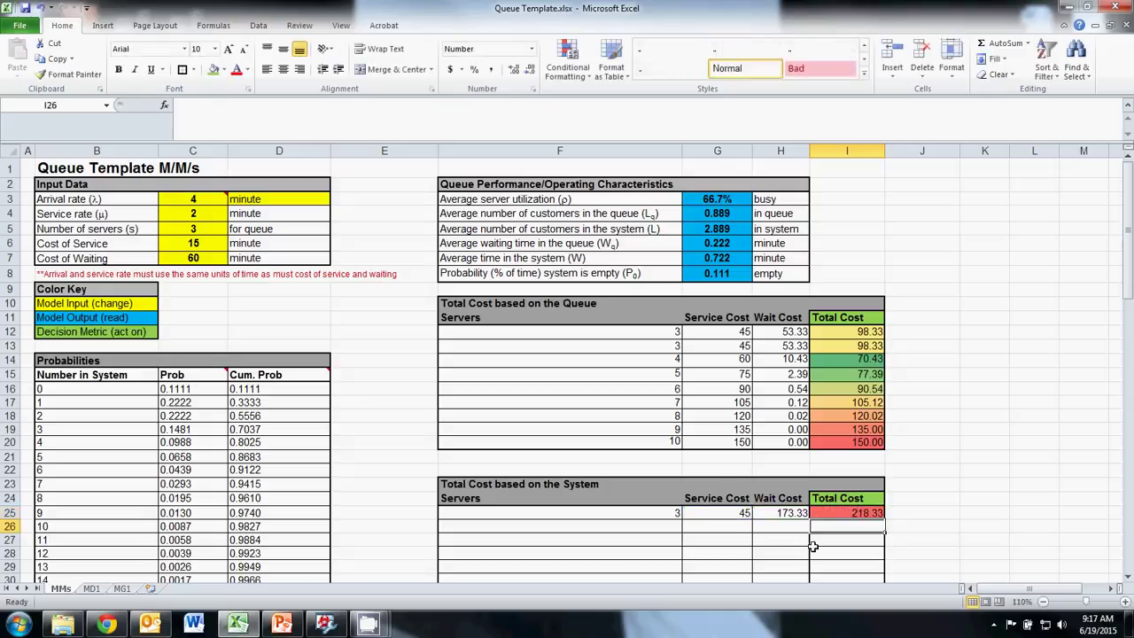
- Enter 3 in F26 and the formula =F26+1 in F27 of the system table's Servers column
{"action": "scroll", "coordinate": [802, 545], "scroll_direction": "down", "scroll_amount": 3}
{"action": "left_click", "coordinate": [626, 389]}
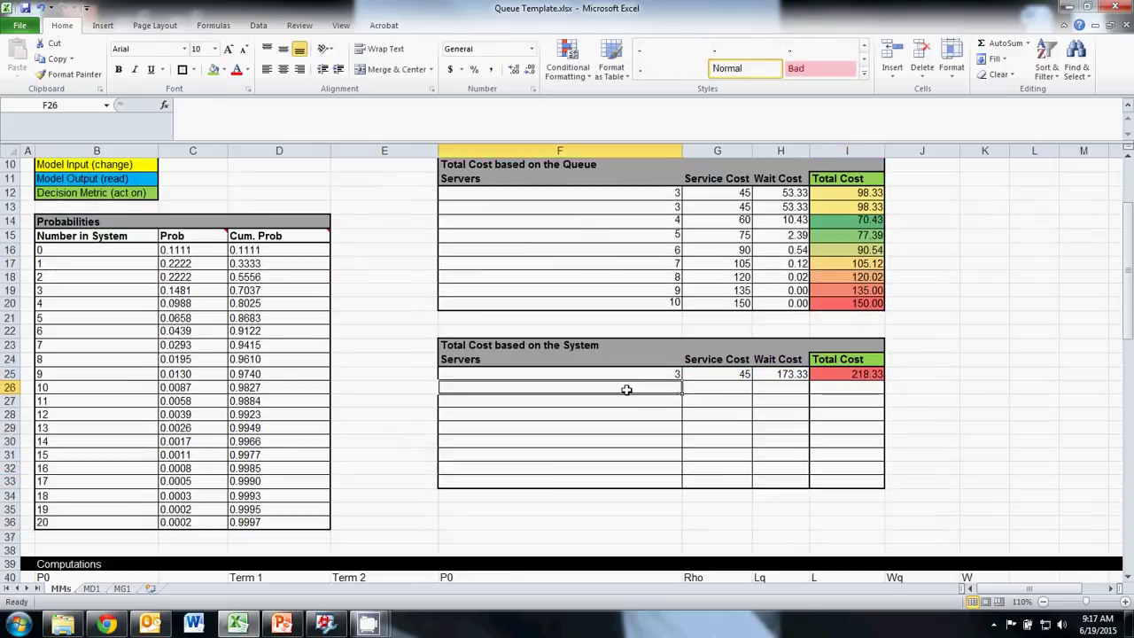
{"action": "type", "text": "3"}
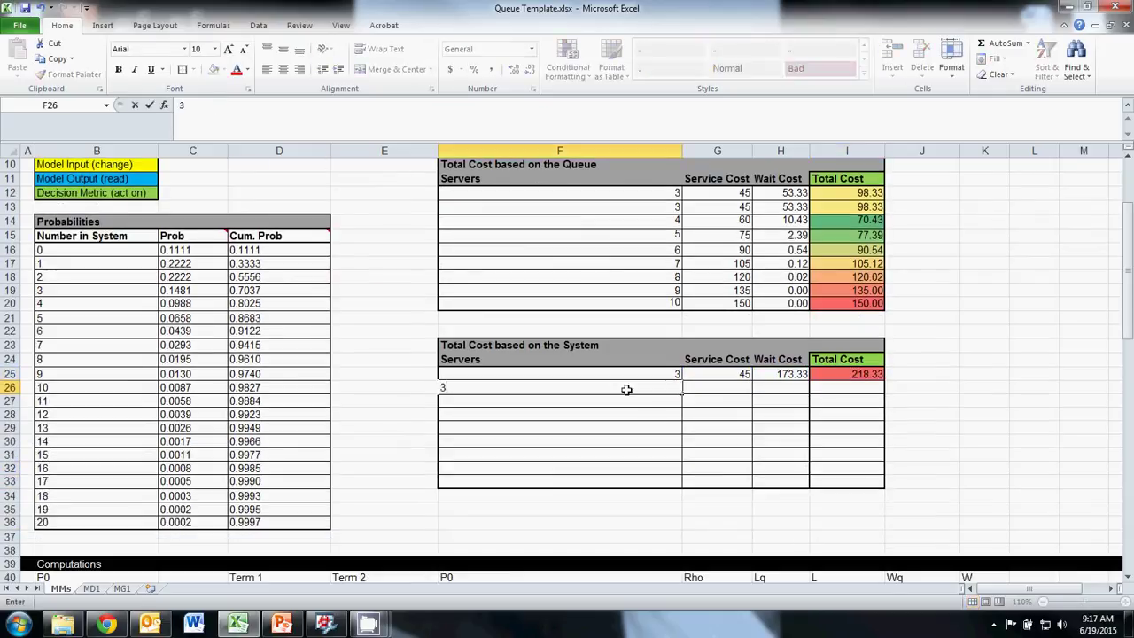
{"action": "key", "text": "Return"}
{"action": "type", "text": "="}
{"action": "left_click", "coordinate": [626, 390]}
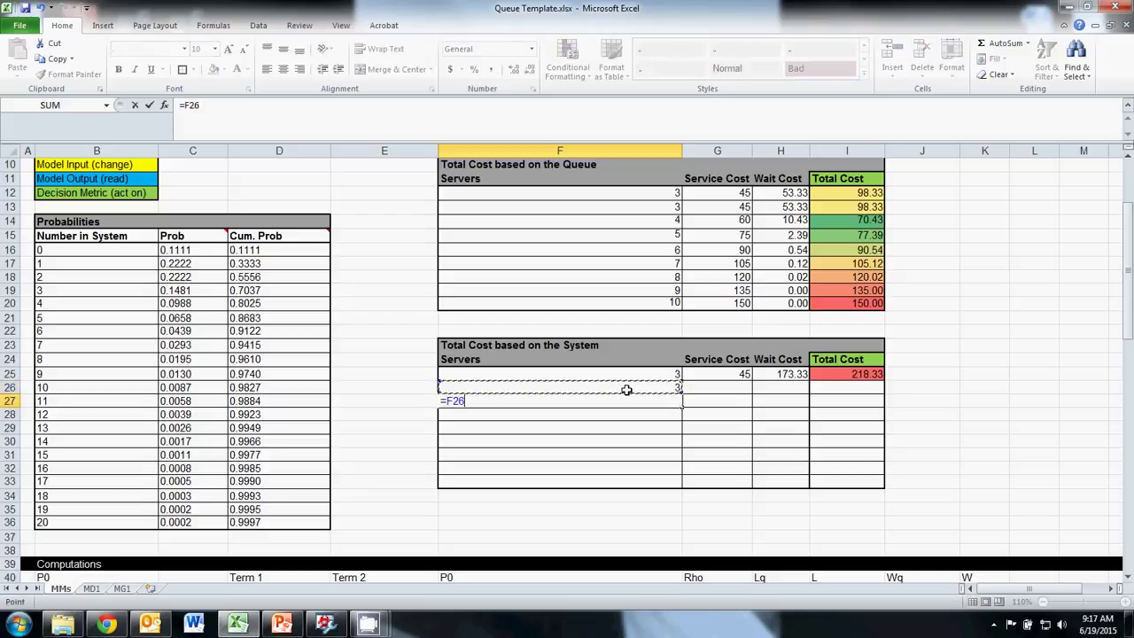
{"action": "type", "text": "+1"}
{"action": "key", "text": "Return"}
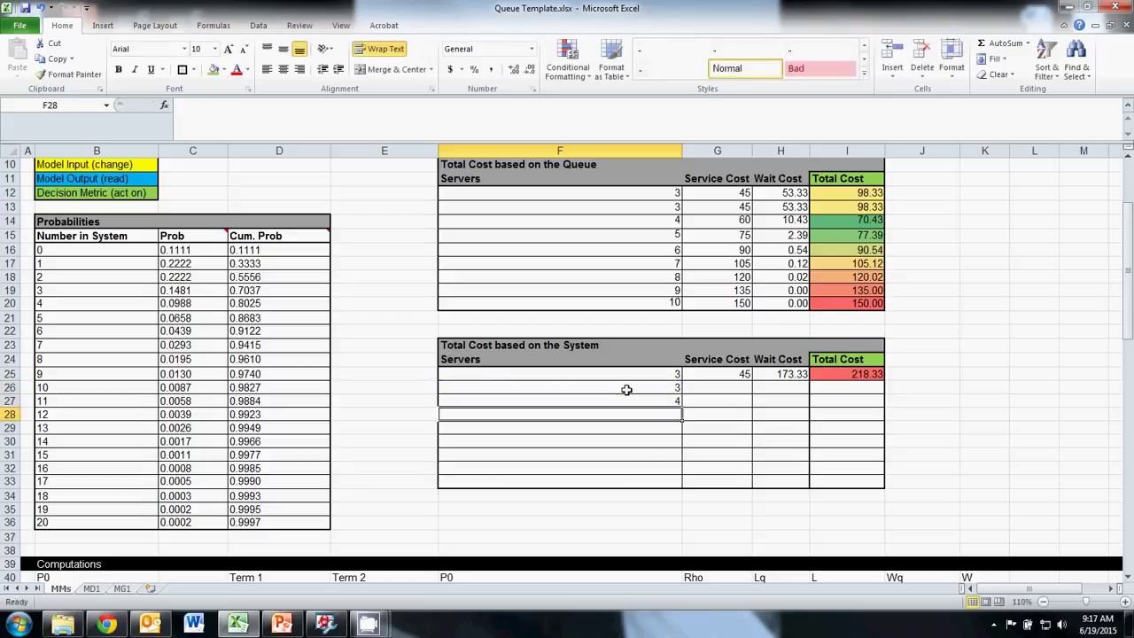
- Copy the F27 formula down through F33 to fill the Servers column of the system table
{"action": "left_click", "coordinate": [653, 399]}
{"action": "left_click_drag", "start_coordinate": [682, 408], "coordinate": [684, 489]}
{"action": "left_click", "coordinate": [699, 507]}
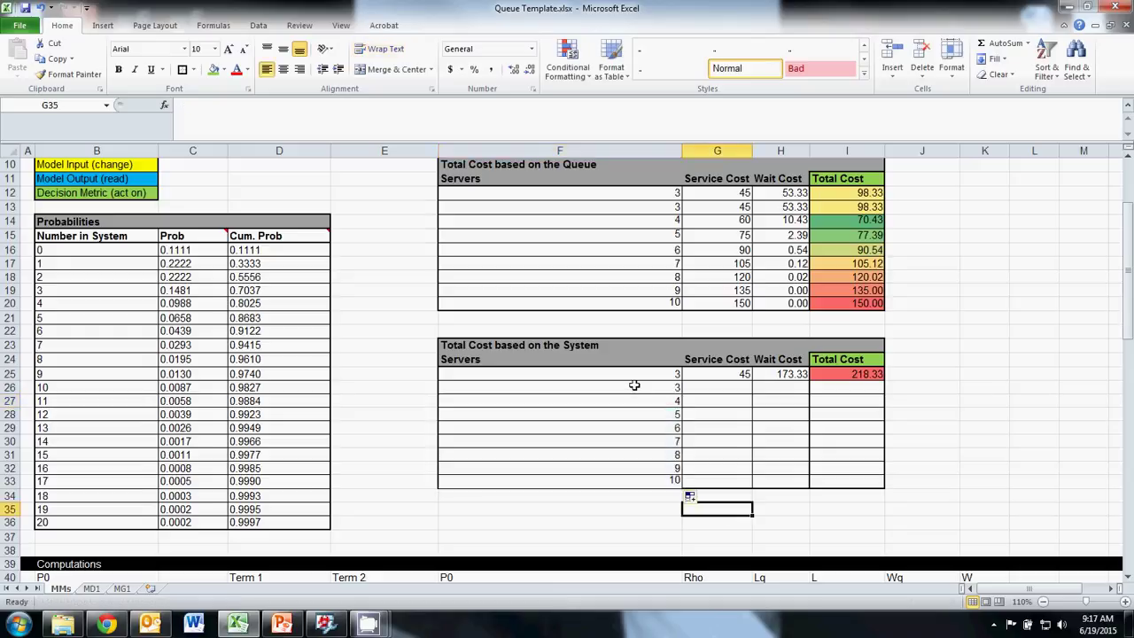
- Create a What-If data table over F25:I33 with the number of servers, C5, as the column input cell
{"action": "left_click_drag", "start_coordinate": [628, 374], "coordinate": [847, 484]}
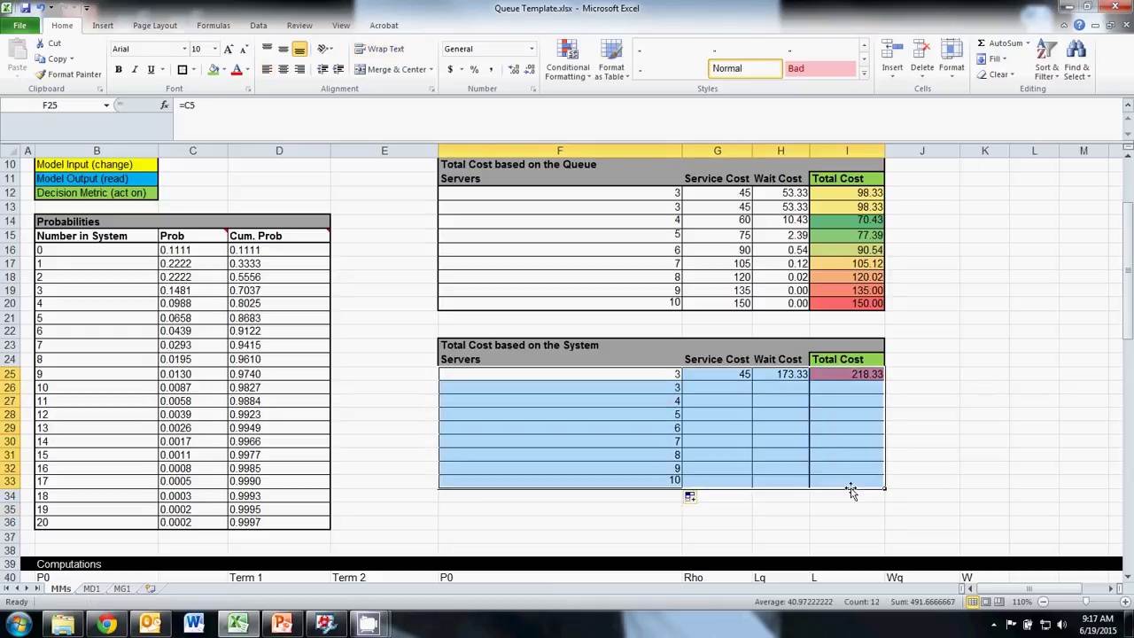
{"action": "scroll", "coordinate": [852, 463], "scroll_direction": "up", "scroll_amount": 1}
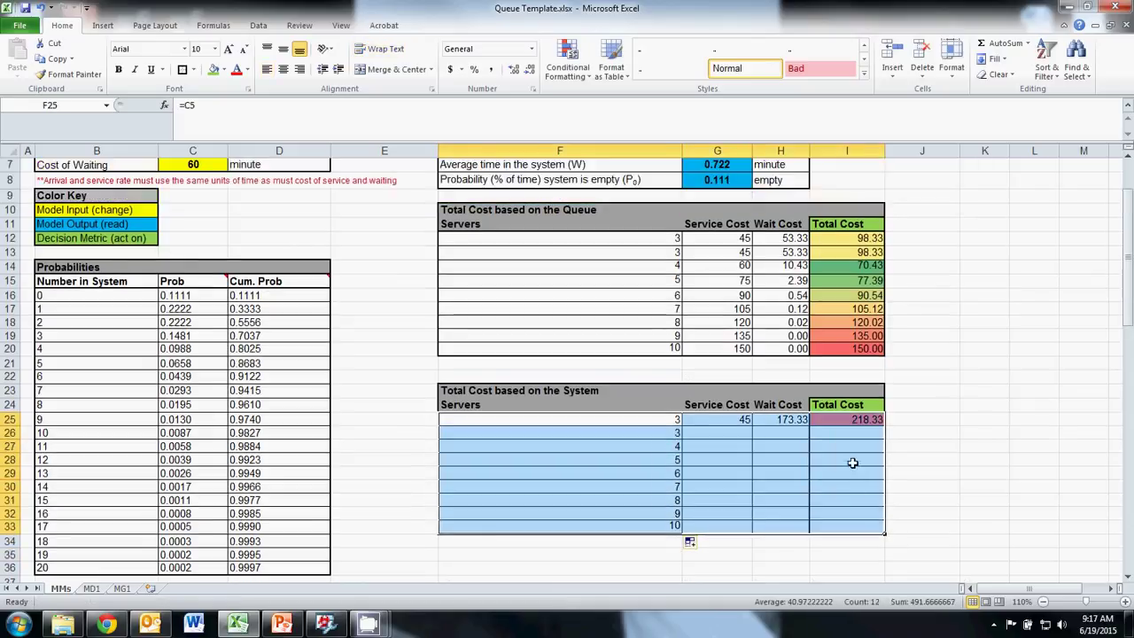
{"action": "left_click", "coordinate": [256, 27]}
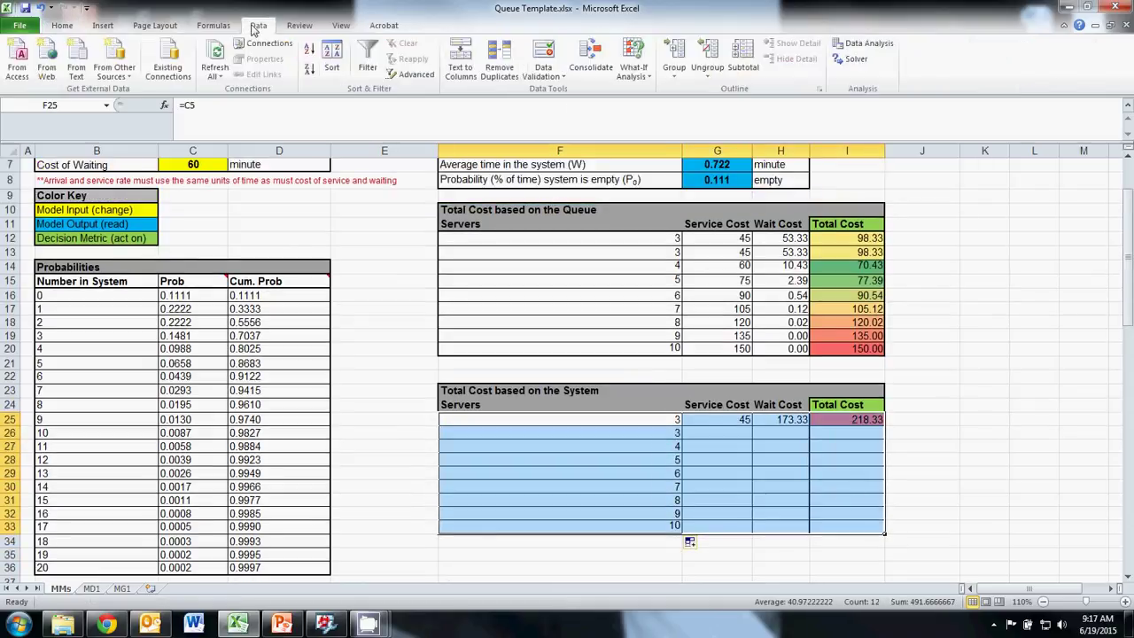
{"action": "left_click", "coordinate": [633, 69]}
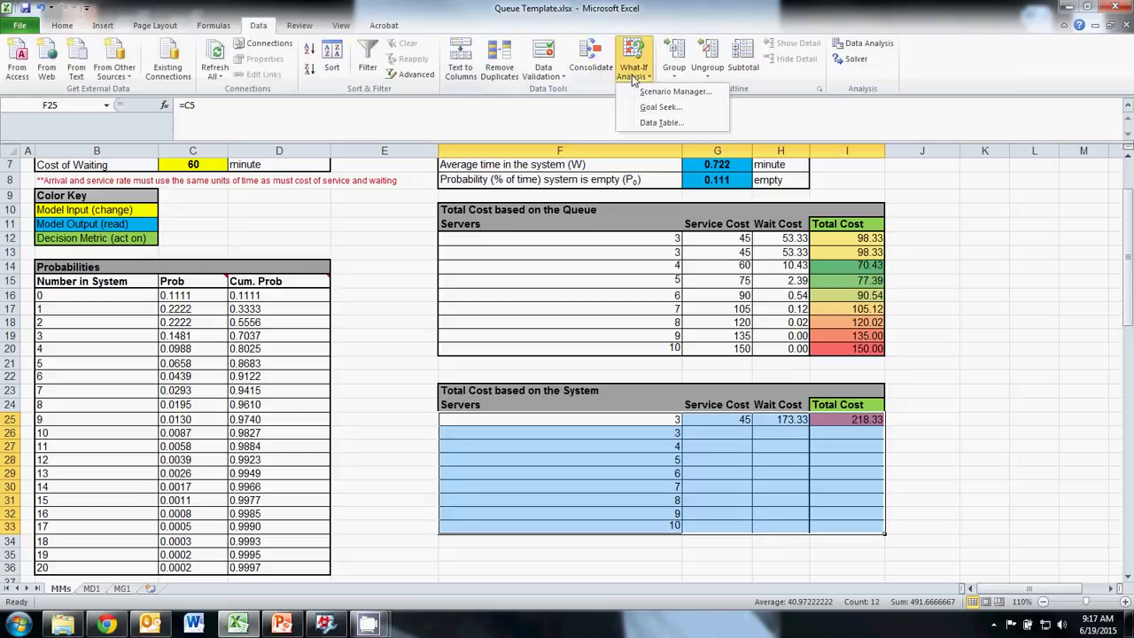
{"action": "left_click", "coordinate": [656, 124]}
{"action": "scroll", "coordinate": [443, 324], "scroll_direction": "up", "scroll_amount": 2}
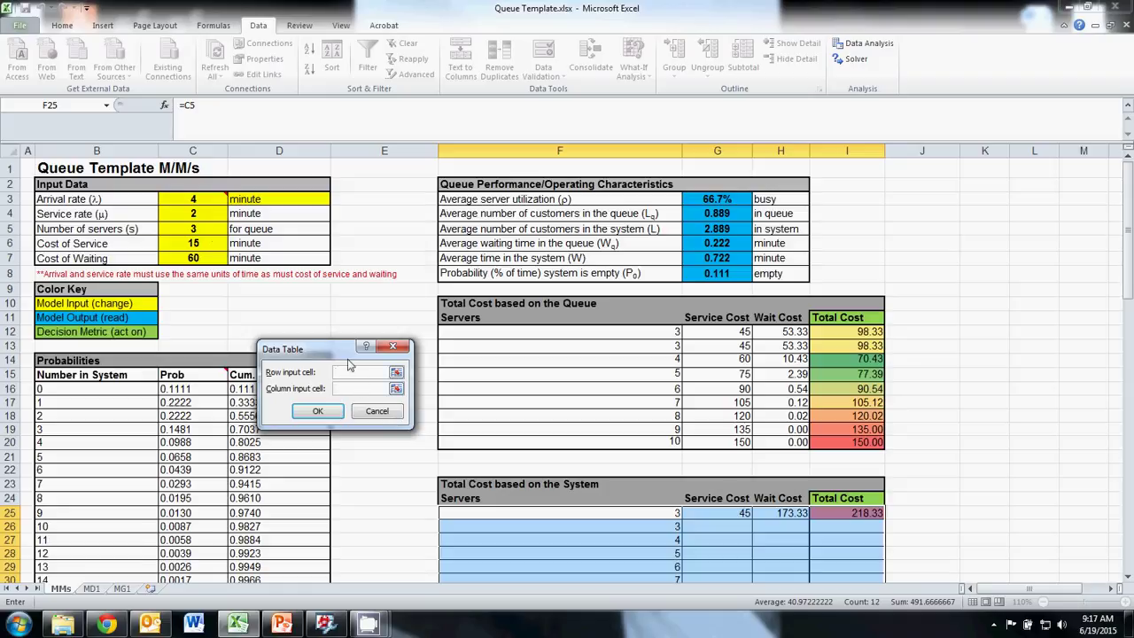
{"action": "left_click", "coordinate": [208, 231]}
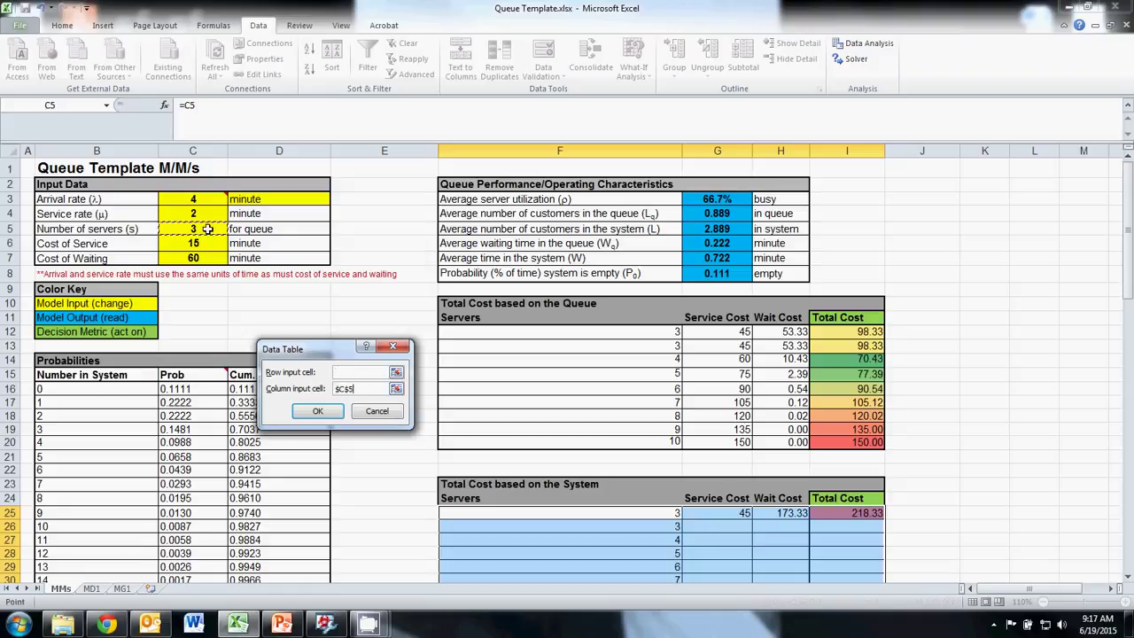
{"action": "left_click", "coordinate": [317, 412]}
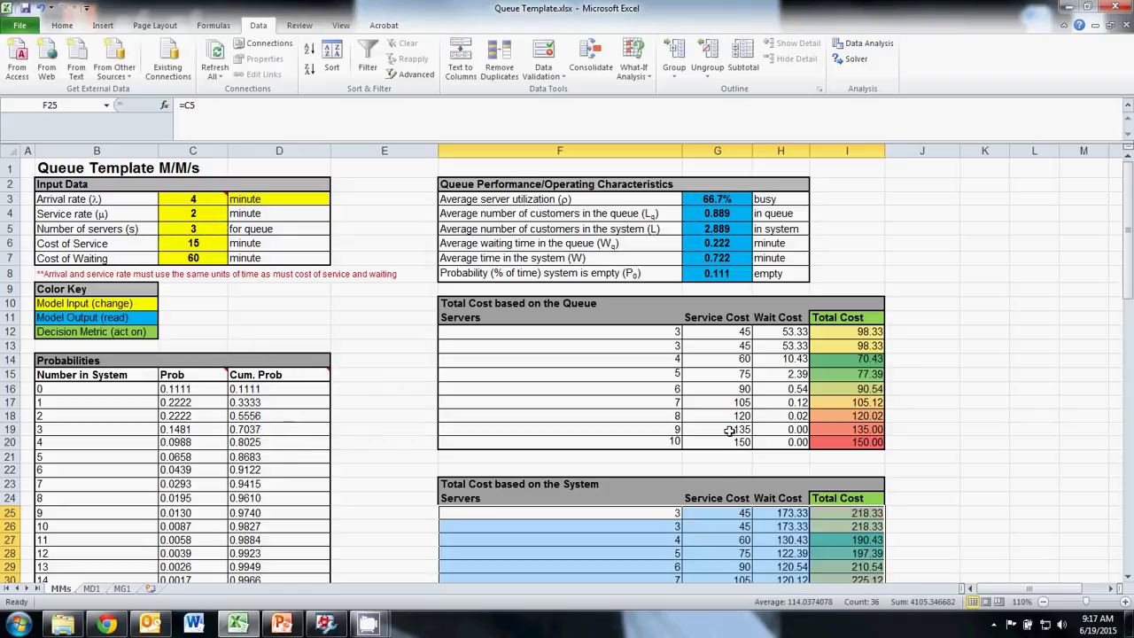
{"action": "left_click", "coordinate": [937, 460]}
- Examine the costs by server count in the system and queue tables, including the queue table's first row
{"action": "scroll", "coordinate": [937, 460], "scroll_direction": "down", "scroll_amount": 2}
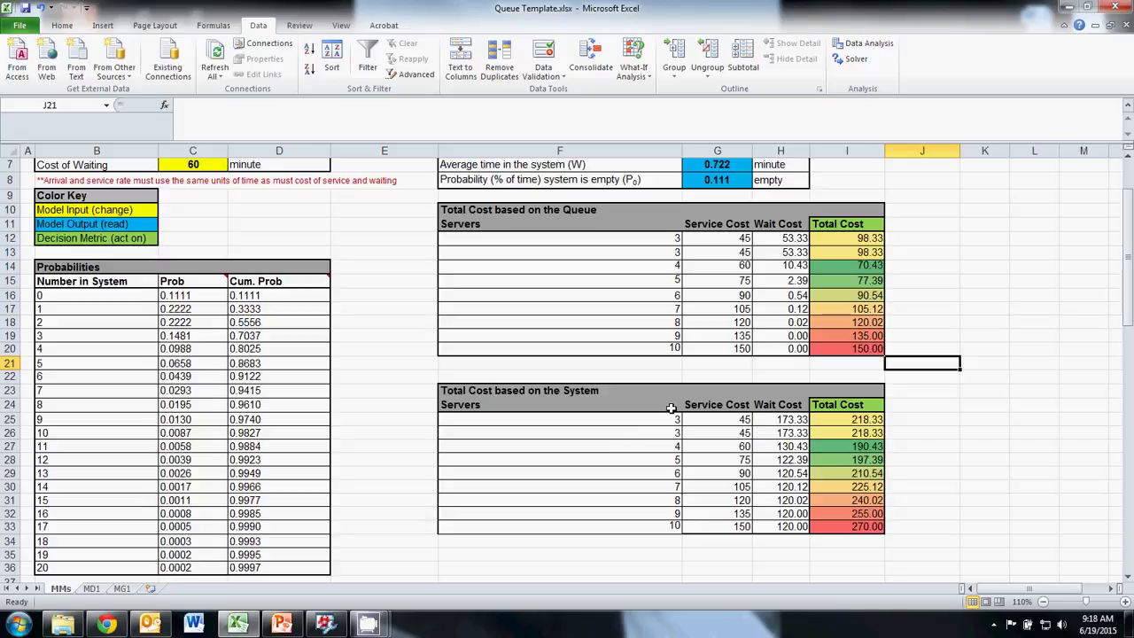
{"action": "left_click", "coordinate": [939, 422]}
{"action": "scroll", "coordinate": [941, 427], "scroll_direction": "up", "scroll_amount": 1}
{"action": "scroll", "coordinate": [940, 428], "scroll_direction": "up", "scroll_amount": 1}
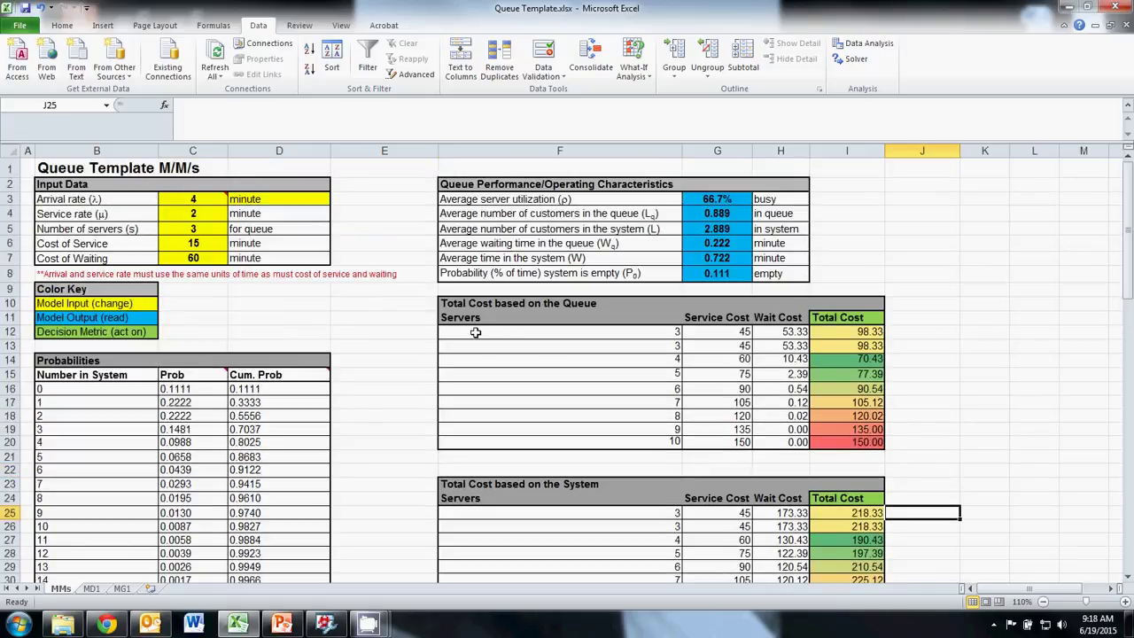
{"action": "left_click_drag", "start_coordinate": [475, 332], "coordinate": [862, 332]}
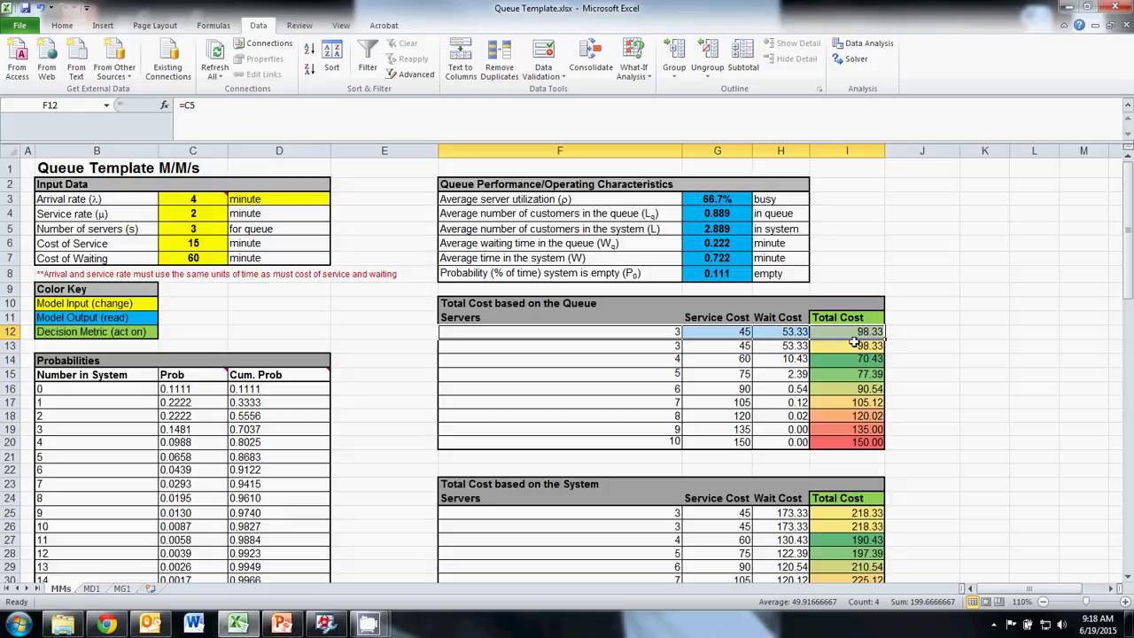
- Try 15 as the number of servers in C5, check both cost tables, and restore the input to 3
{"action": "left_click", "coordinate": [195, 228]}
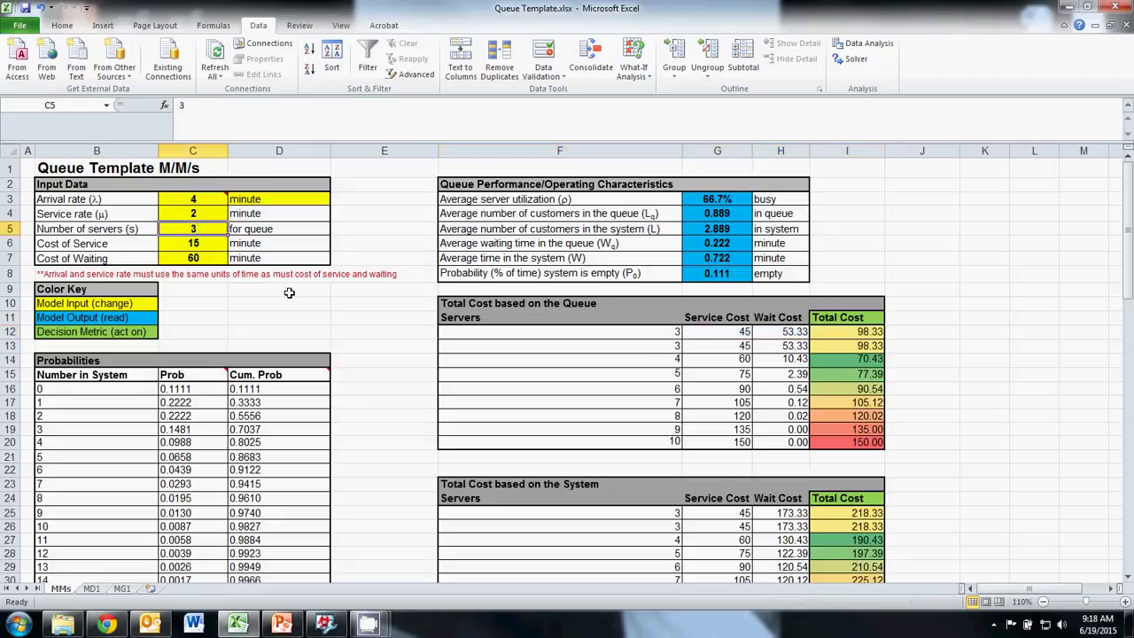
{"action": "type", "text": "15"}
{"action": "key", "text": "Return"}
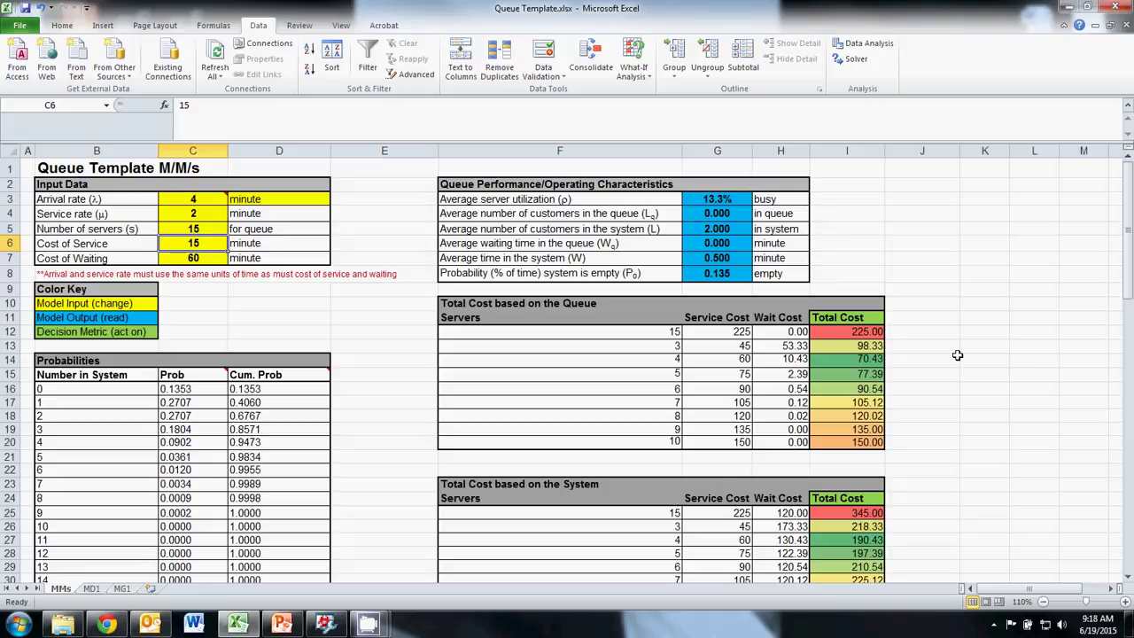
{"action": "scroll", "coordinate": [958, 355], "scroll_direction": "down", "scroll_amount": 1}
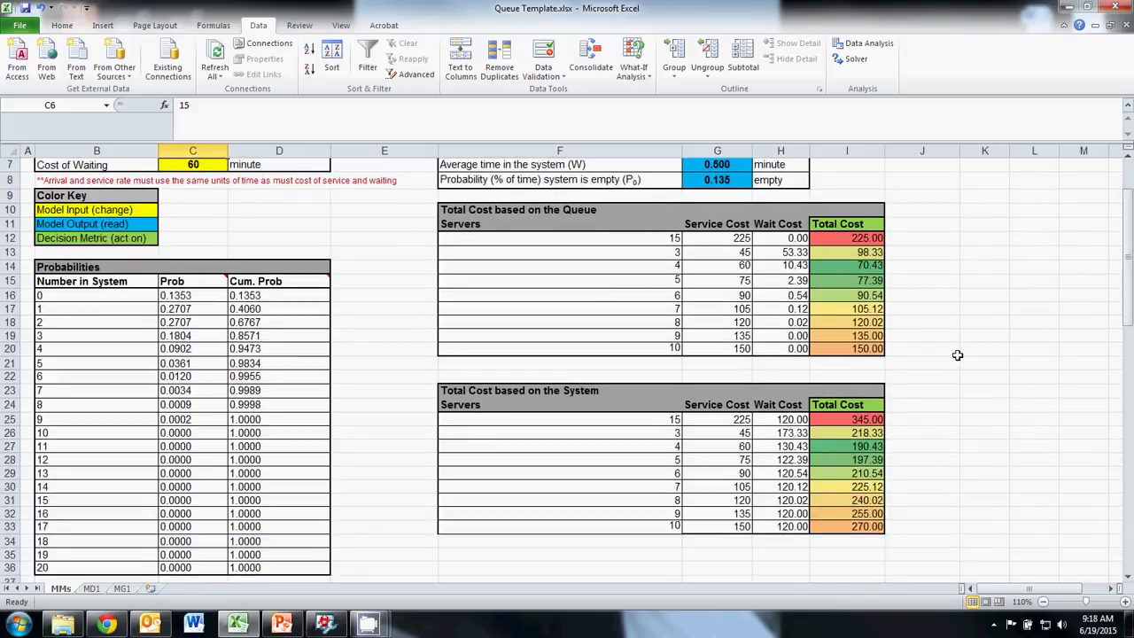
{"action": "scroll", "coordinate": [957, 355], "scroll_direction": "up", "scroll_amount": 2}
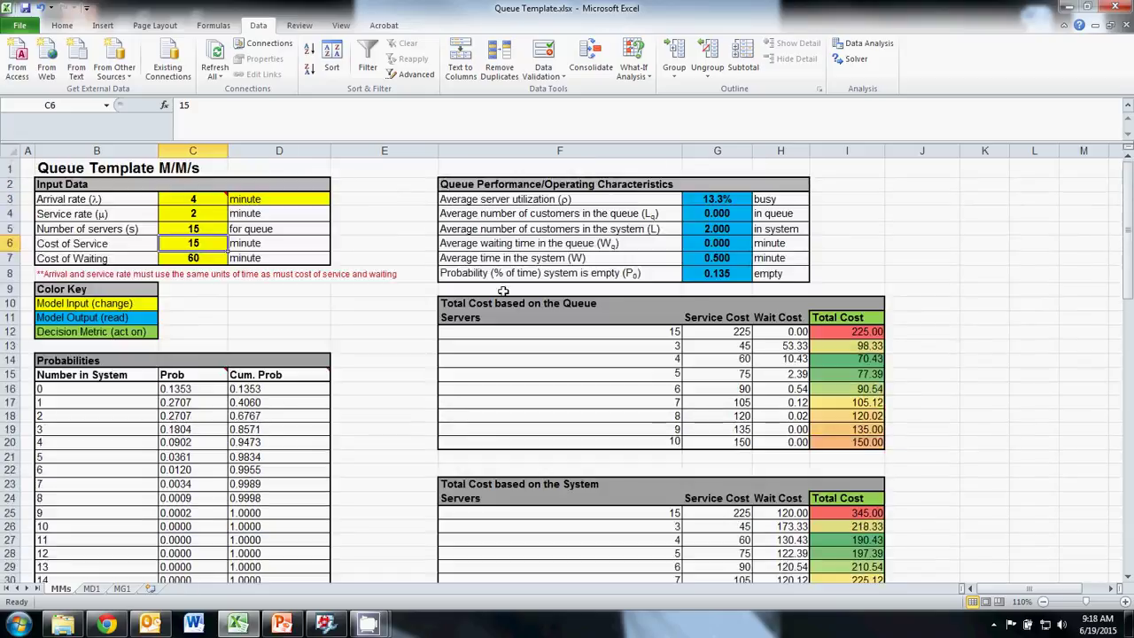
{"action": "left_click", "coordinate": [210, 230]}
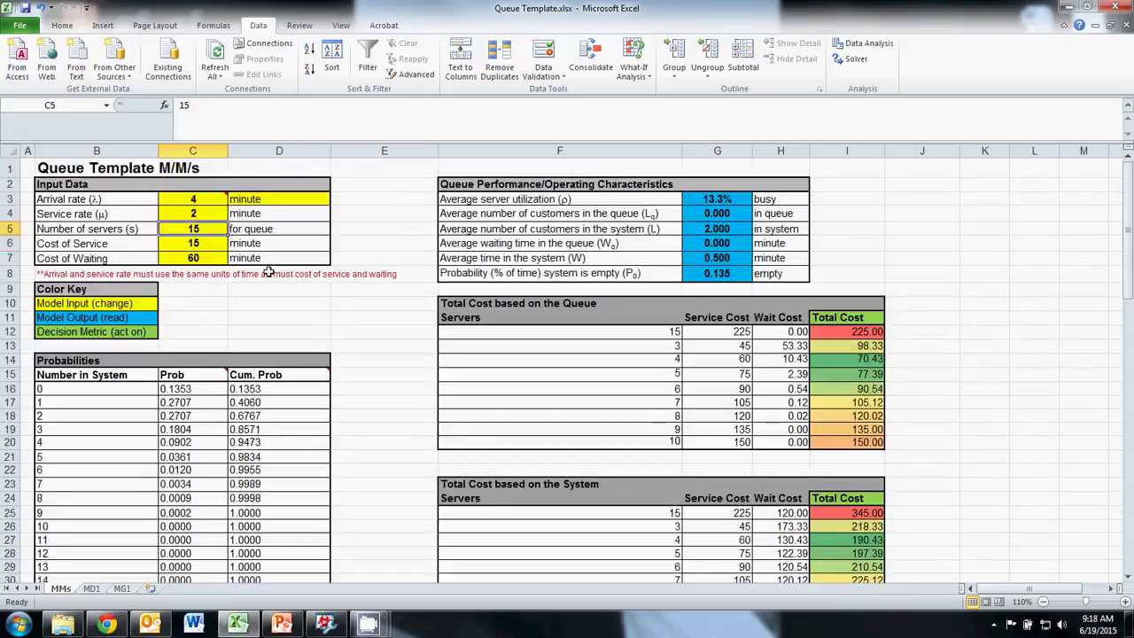
{"action": "type", "text": "3"}
{"action": "key", "text": "Return"}
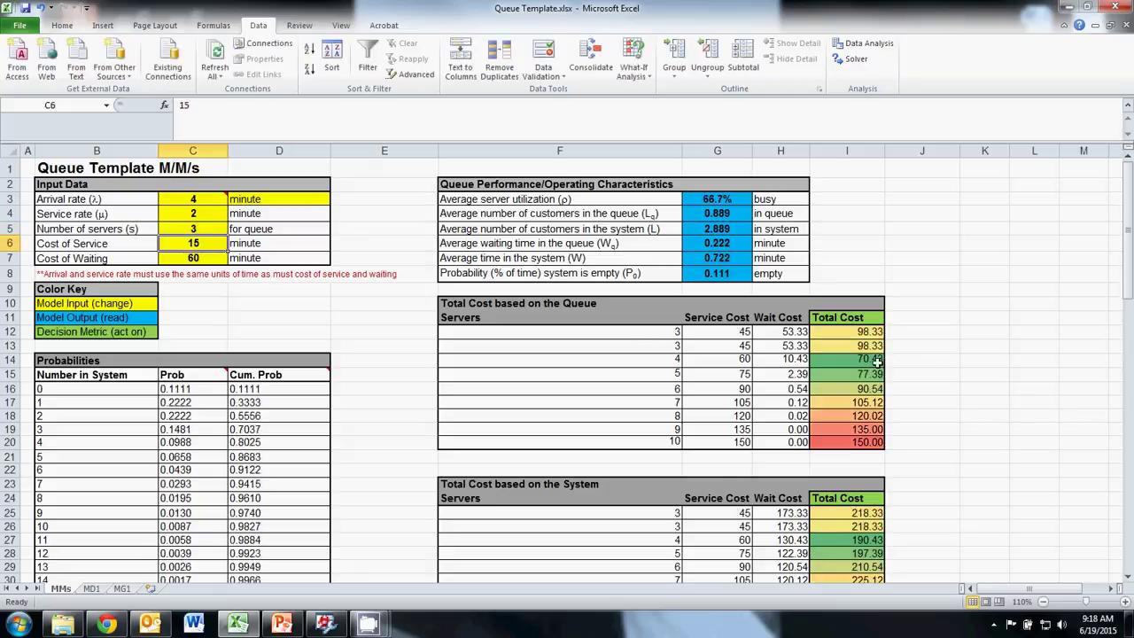
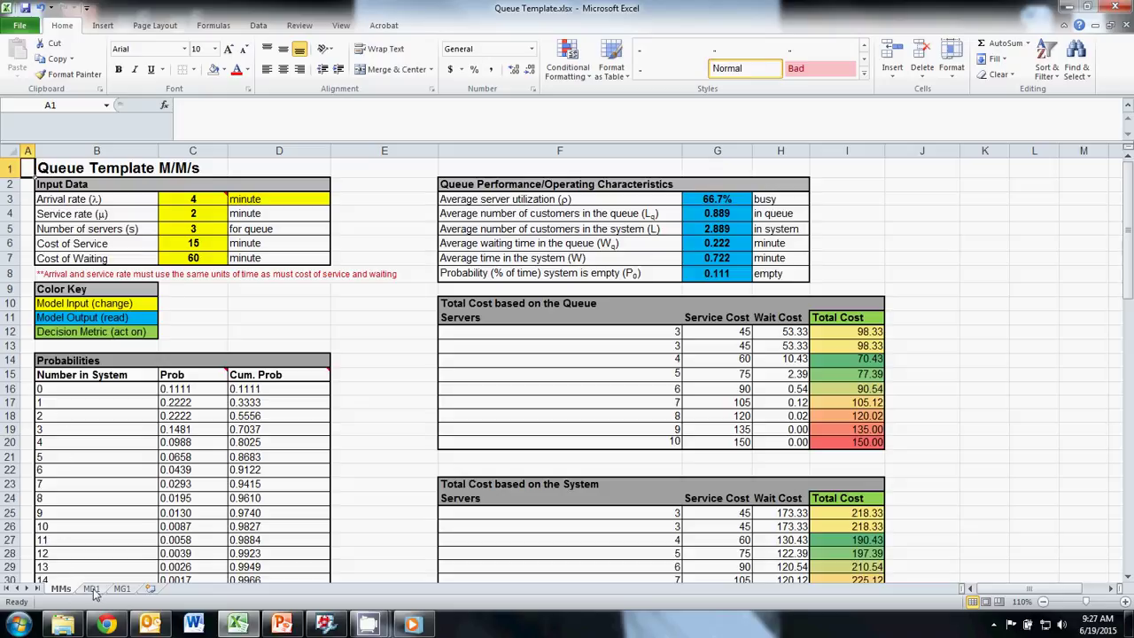
- On the MD1 sheet, set the arrival rate to 90 and the service rate to 120 per hour
{"action": "left_click", "coordinate": [92, 589]}
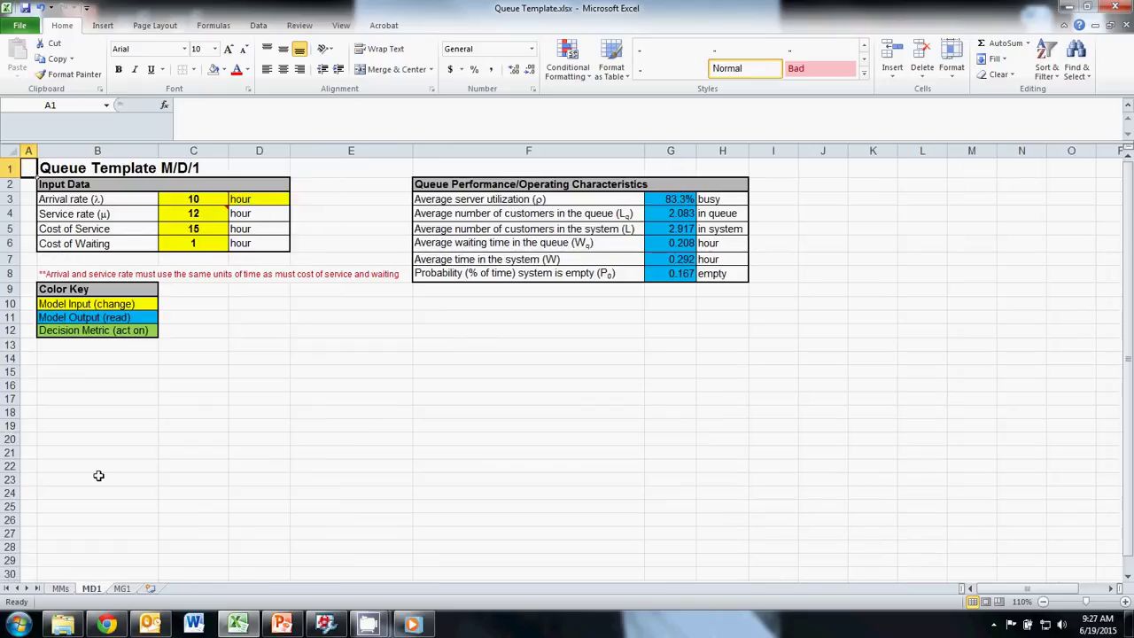
{"action": "left_click", "coordinate": [206, 201]}
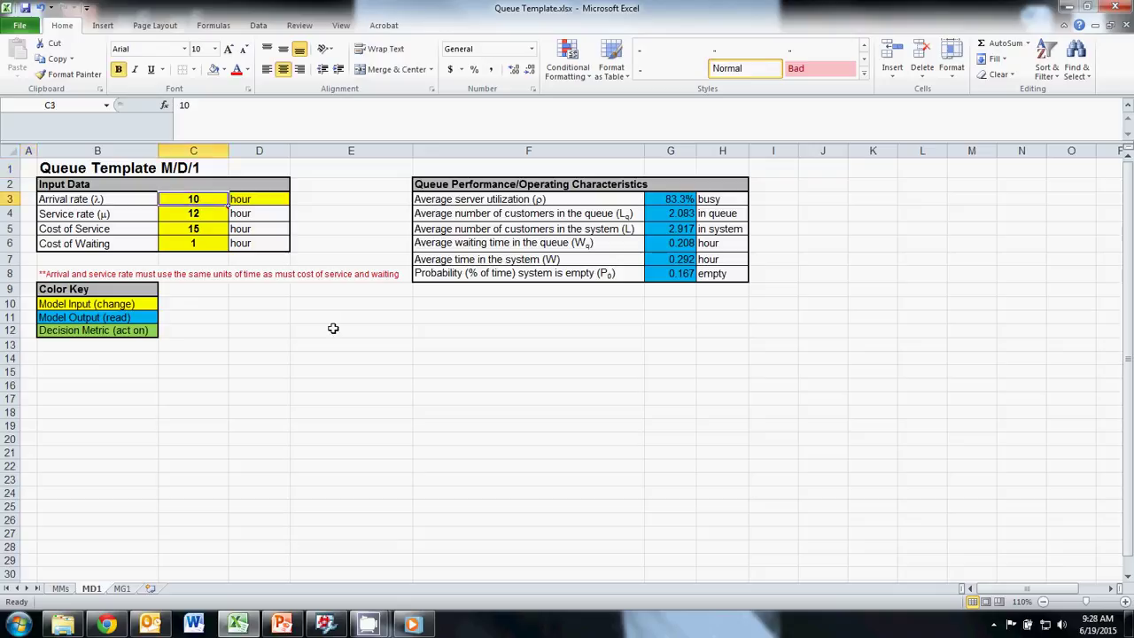
{"action": "type", "text": "8"}
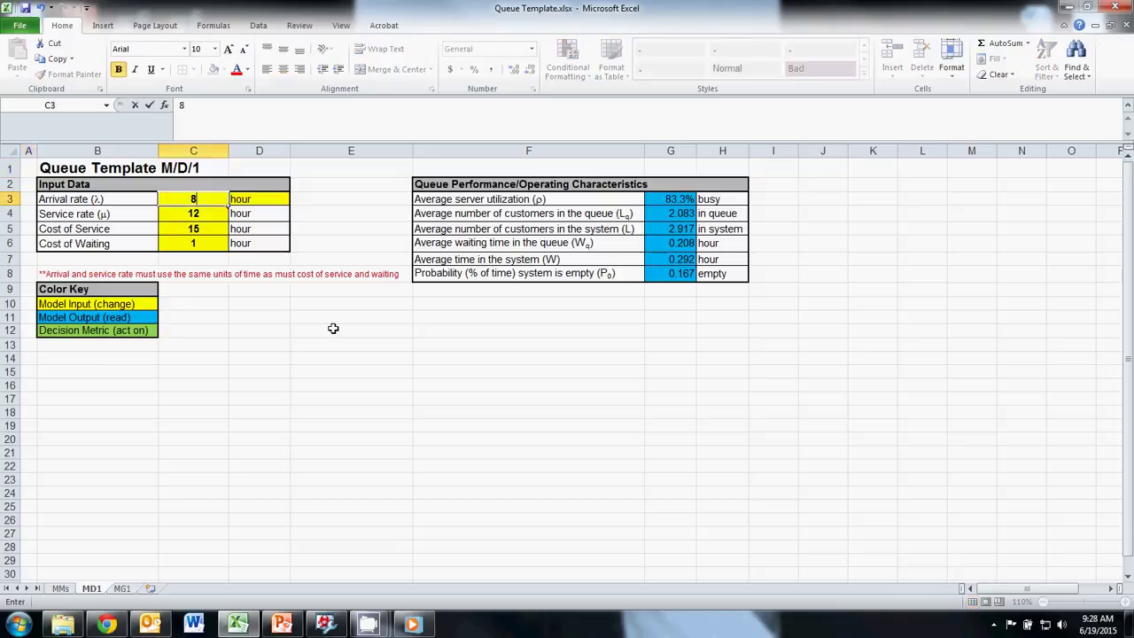
{"action": "key", "text": "BackSpace"}
{"action": "type", "text": "90"}
{"action": "key", "text": "Return"}
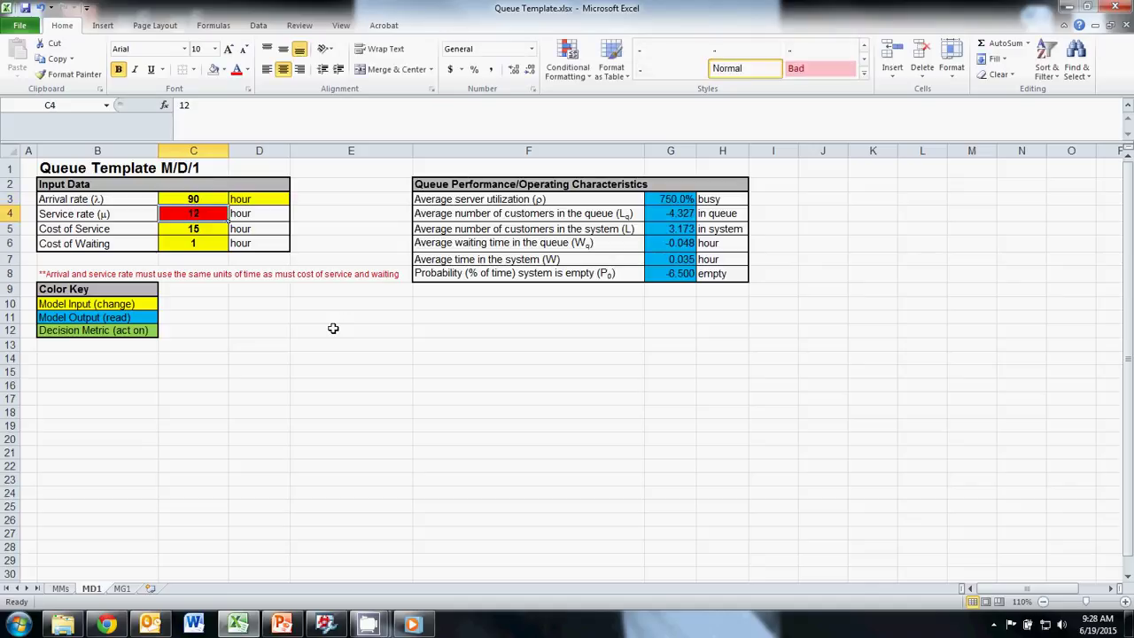
{"action": "type", "text": "120"}
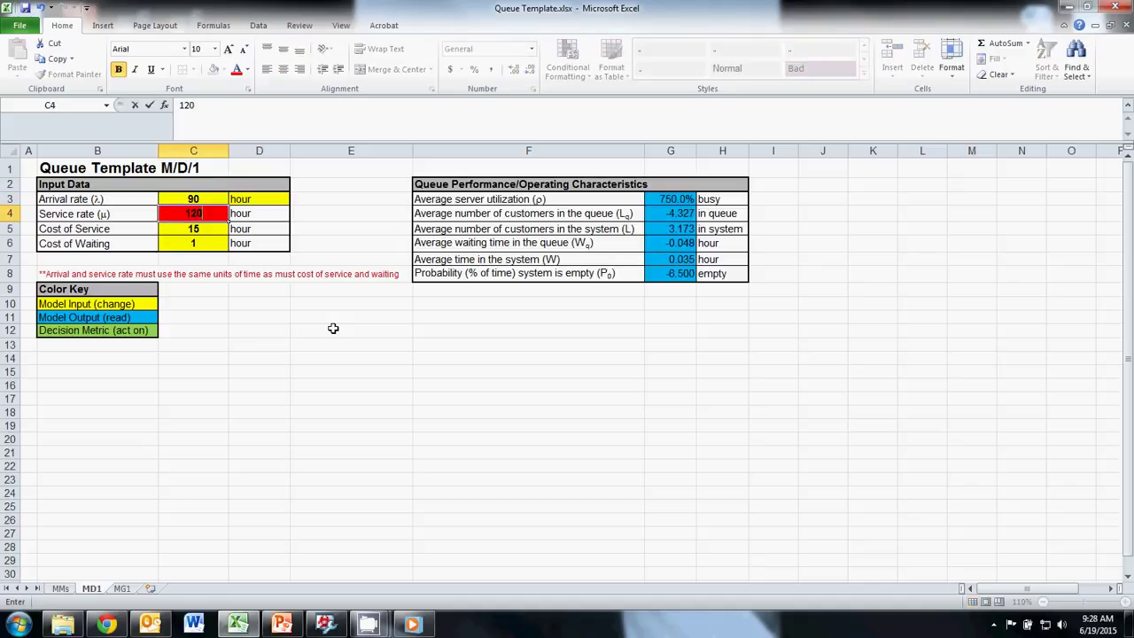
{"action": "key", "text": "Return"}
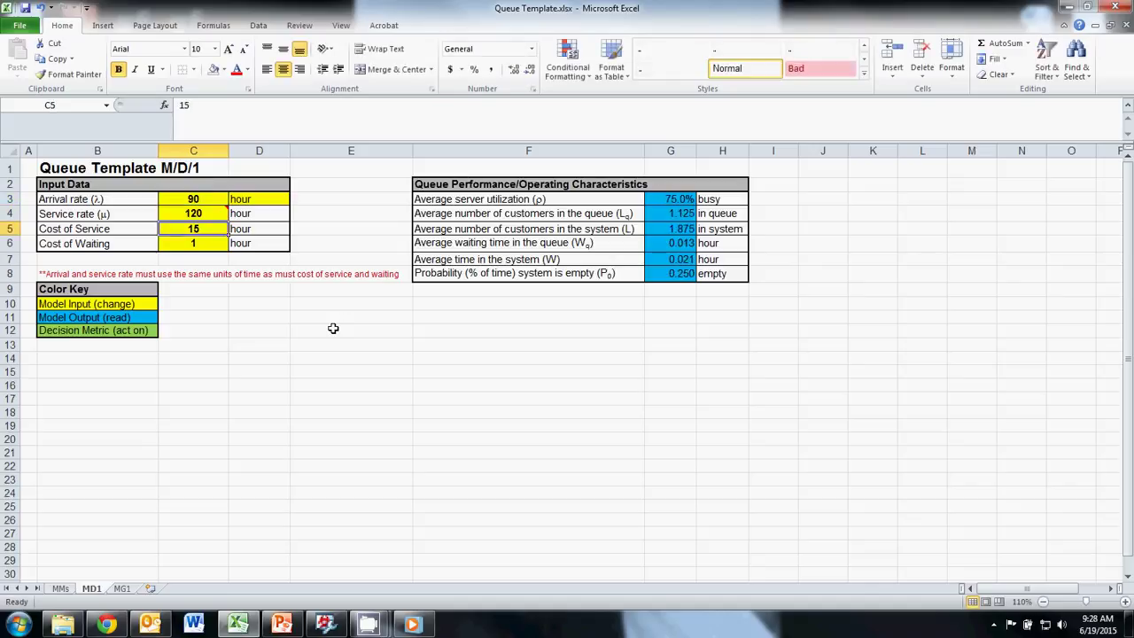
- Set the M/D/1 cost of service to 1500 and the cost of waiting to 500 per hour
{"action": "type", "text": "1500"}
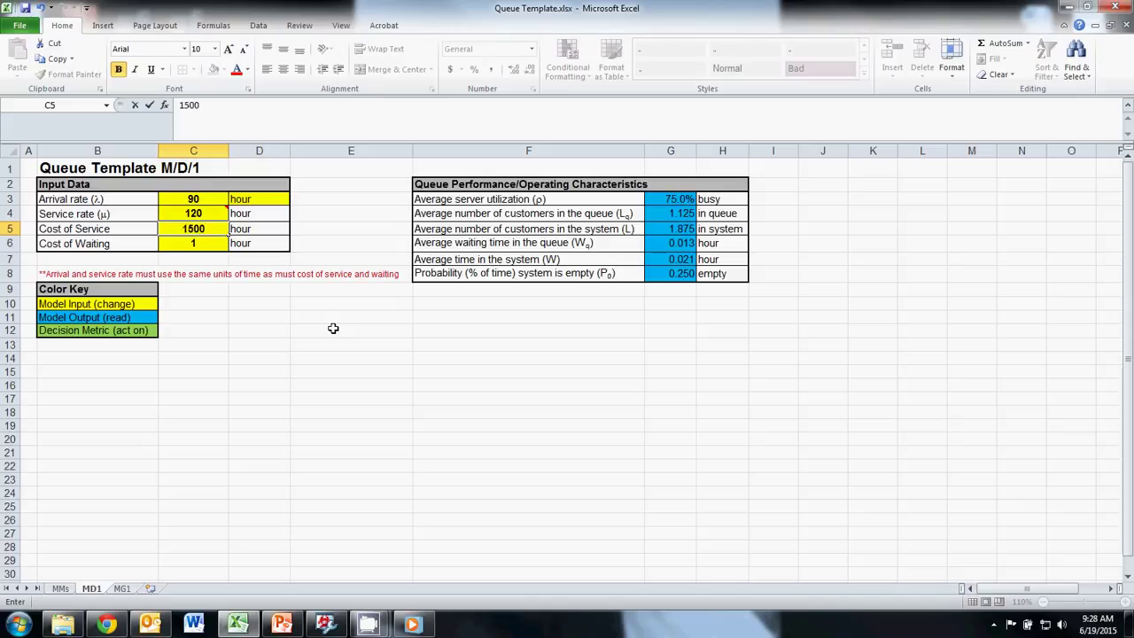
{"action": "key", "text": "Return"}
{"action": "type", "text": "500"}
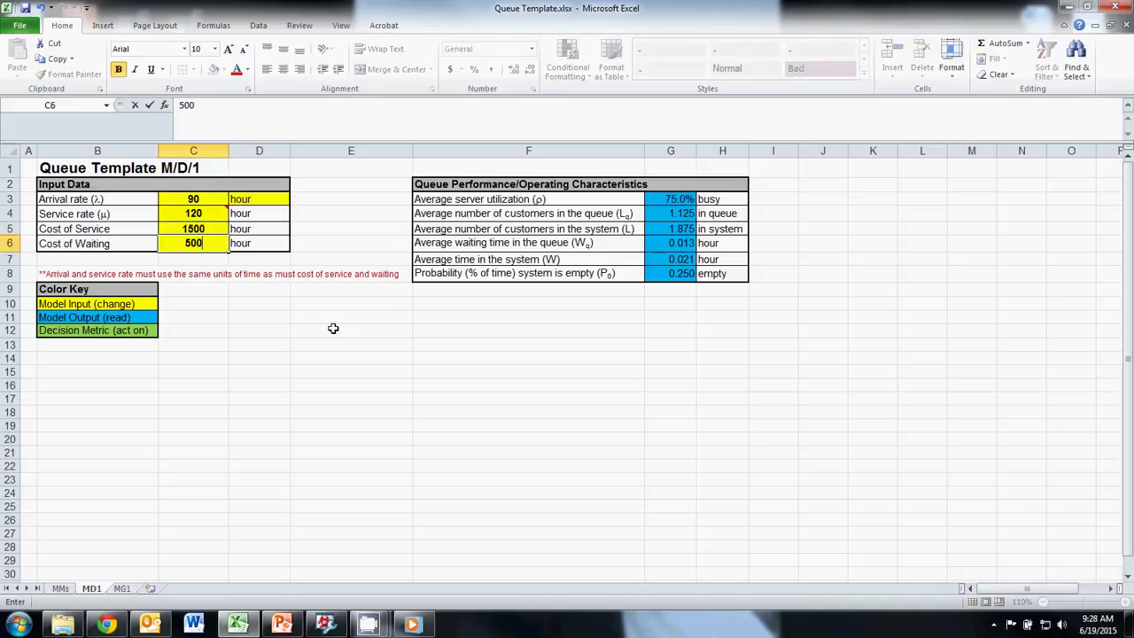
{"action": "key", "text": "Return"}
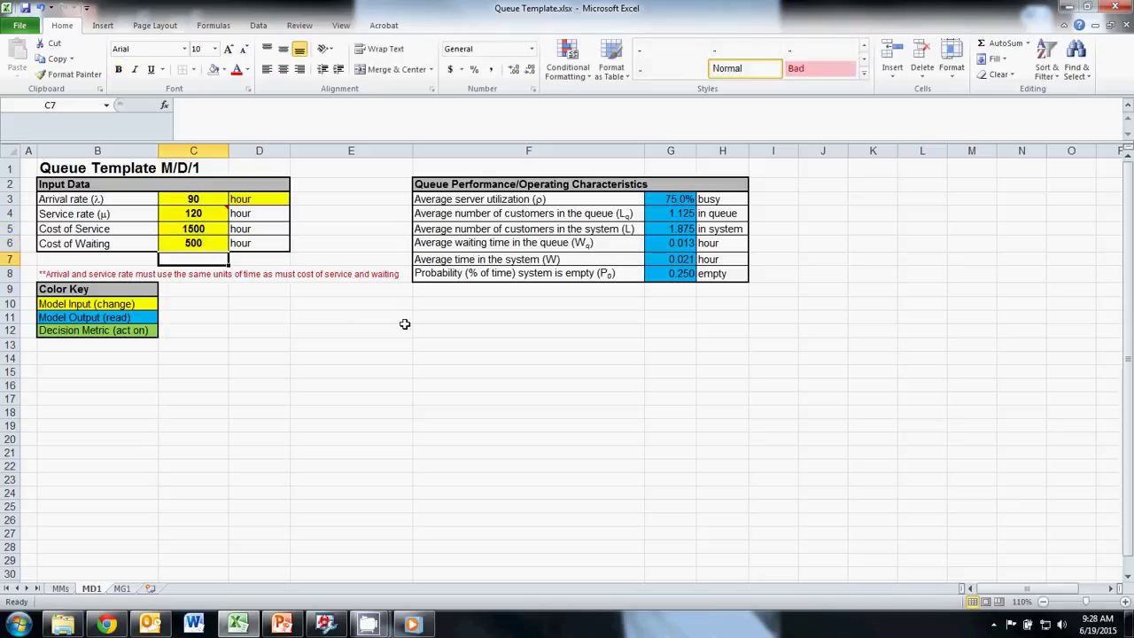
- Label cell F10 below the operating characteristics "Total Cost based on Queue"
{"action": "left_click", "coordinate": [437, 308]}
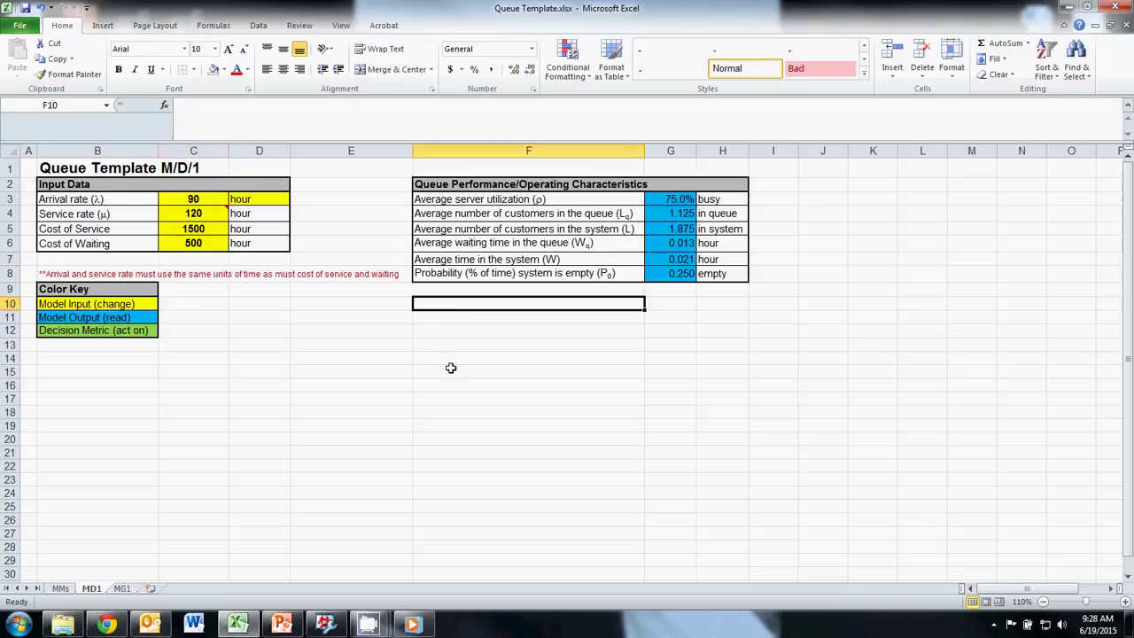
{"action": "type", "text": "Total Cost "}
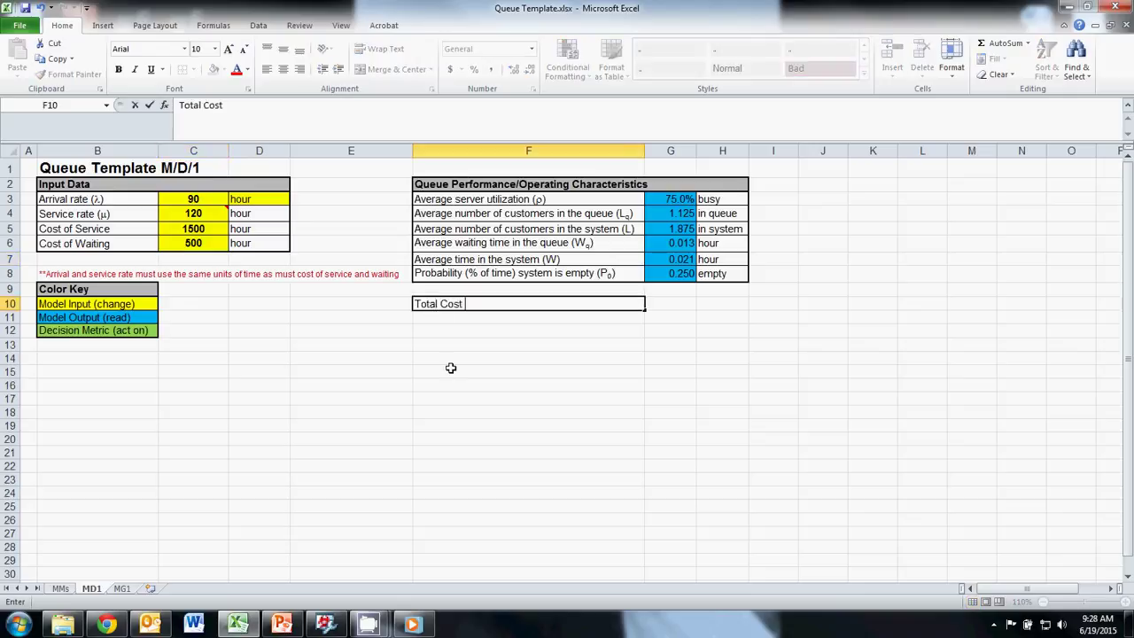
{"action": "type", "text": "based on Queue"}
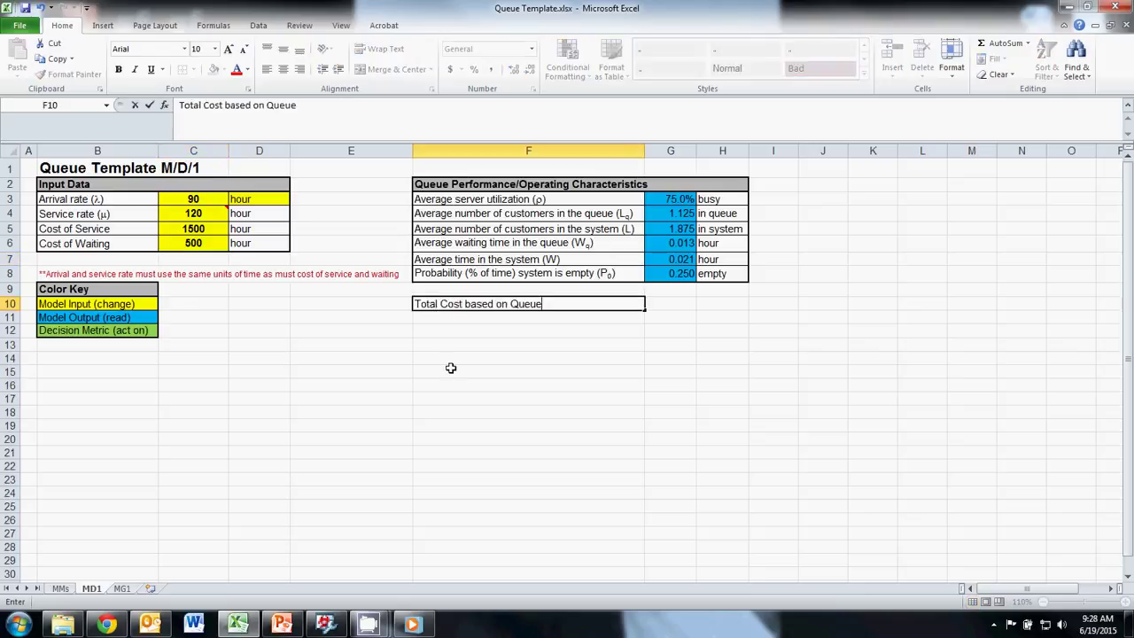
{"action": "key", "text": "Return"}
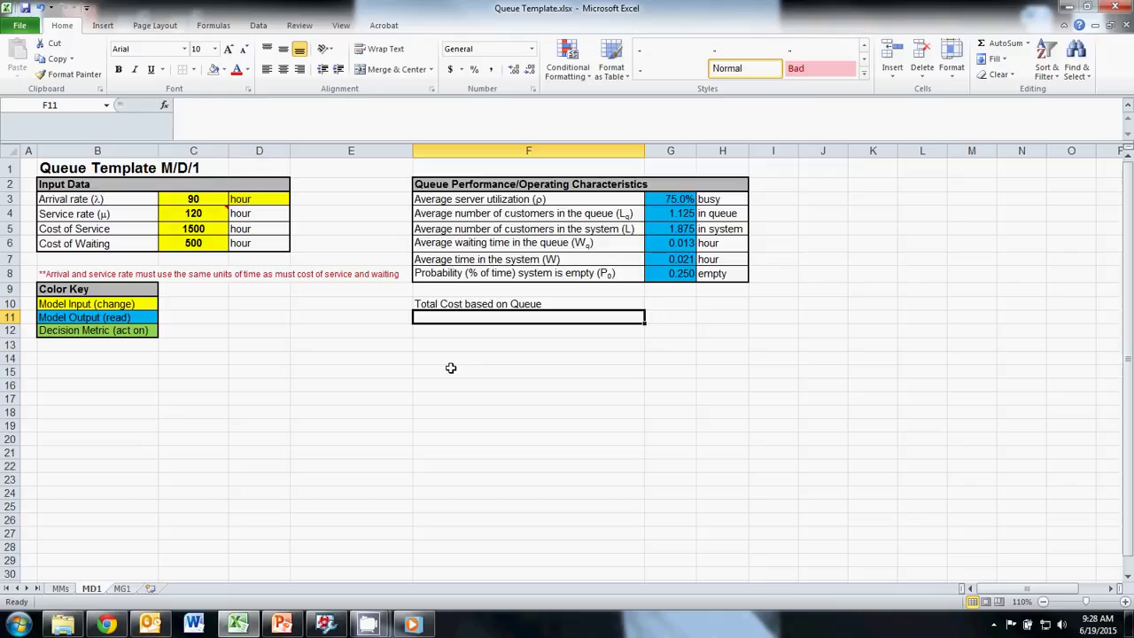
- Label F11 "Service Cost" and link F12 to the Cost of Service input in C5
{"action": "type", "text": "Service Cost"}
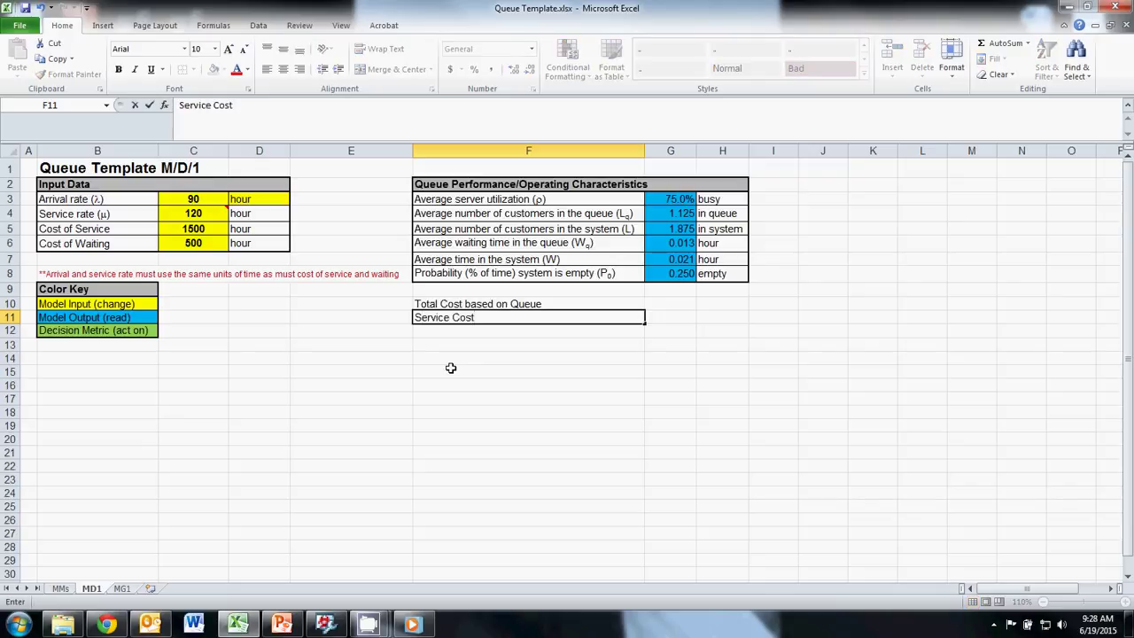
{"action": "key", "text": "Return"}
{"action": "type", "text": "="}
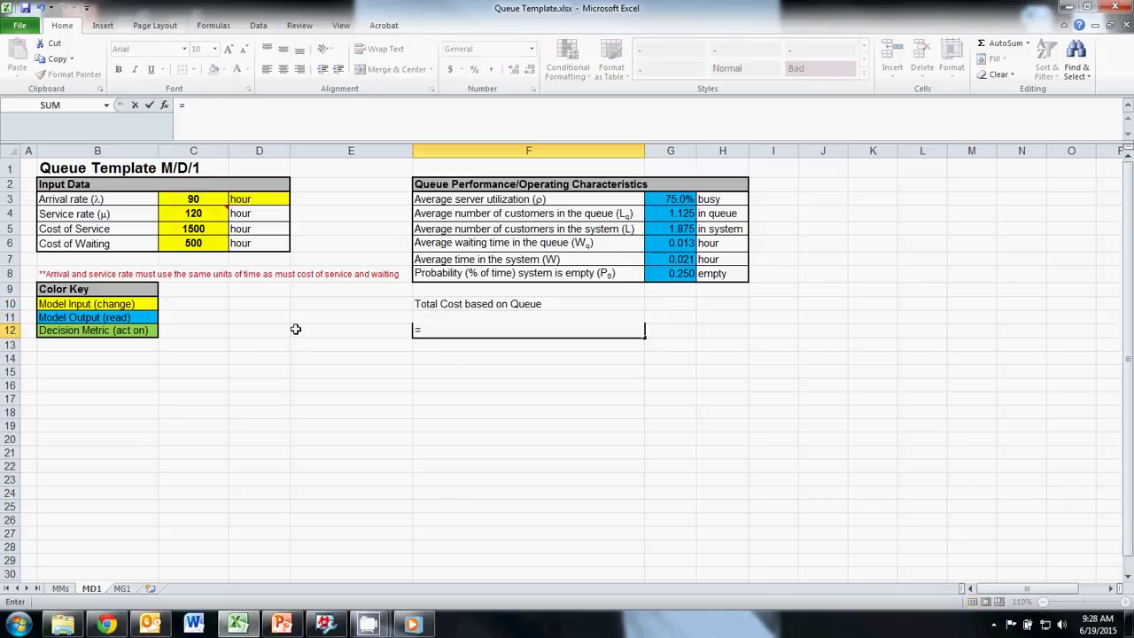
{"action": "left_click", "coordinate": [204, 228]}
{"action": "key", "text": "Return"}
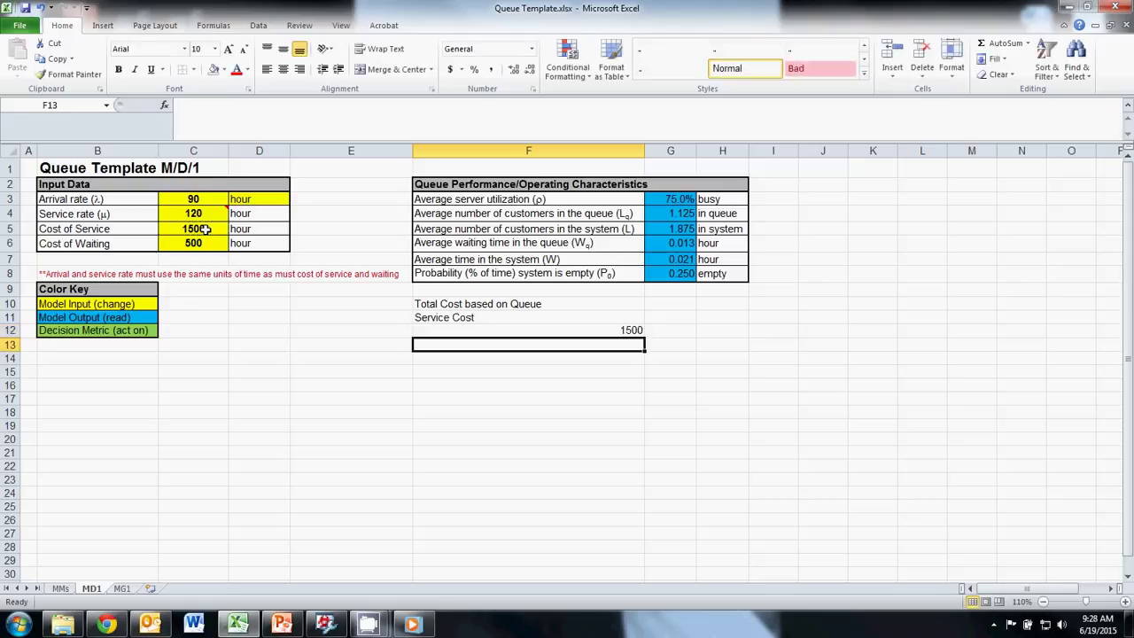
- Label G11 "Wait Cost" and calculate it in G12 as the Cost of Waiting times the average number in queue, C6*G4
{"action": "key", "text": "Right"}
{"action": "key", "text": "Up"}
{"action": "key", "text": "Up"}
{"action": "type", "text": "Wait Cost"}
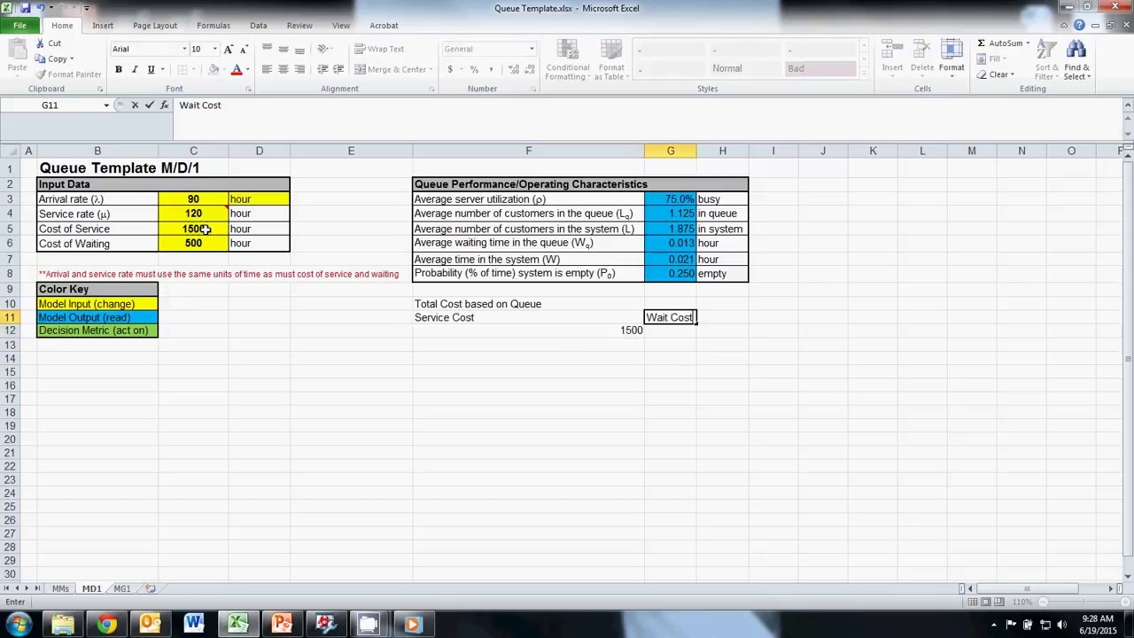
{"action": "key", "text": "Return"}
{"action": "type", "text": "="}
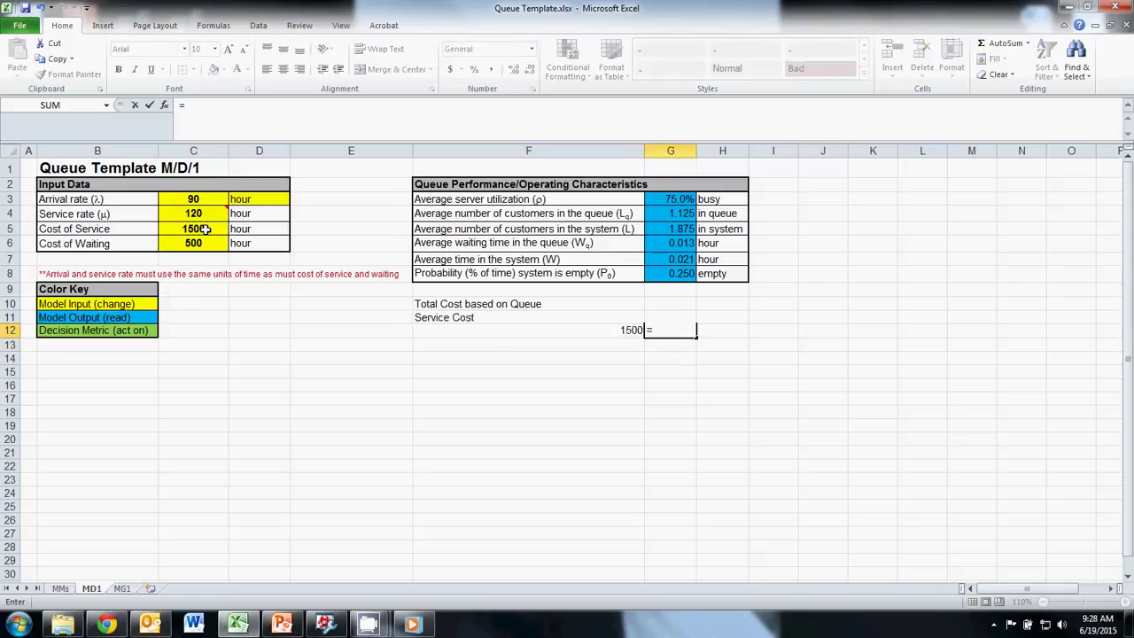
{"action": "left_click", "coordinate": [199, 241]}
{"action": "type", "text": "*"}
{"action": "left_click", "coordinate": [665, 212]}
{"action": "key", "text": "Tab"}
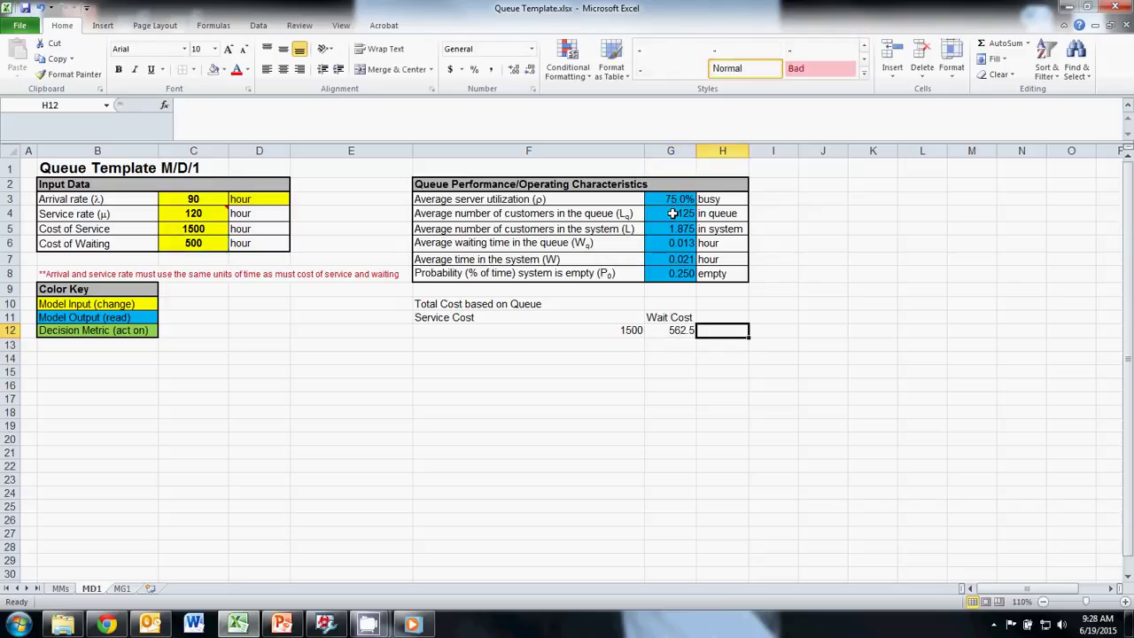
- Label H11 "Total Cost" and enter the formula =F12+G12 in H12
{"action": "key", "text": "Up"}
{"action": "type", "text": "Total Cost"}
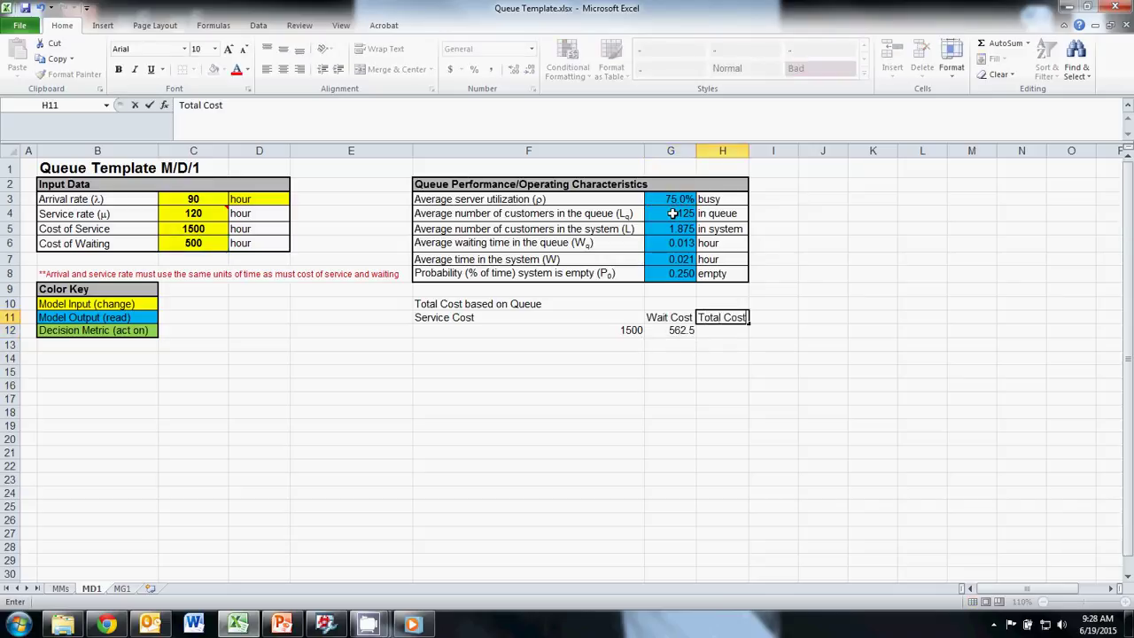
{"action": "key", "text": "Return"}
{"action": "type", "text": "="}
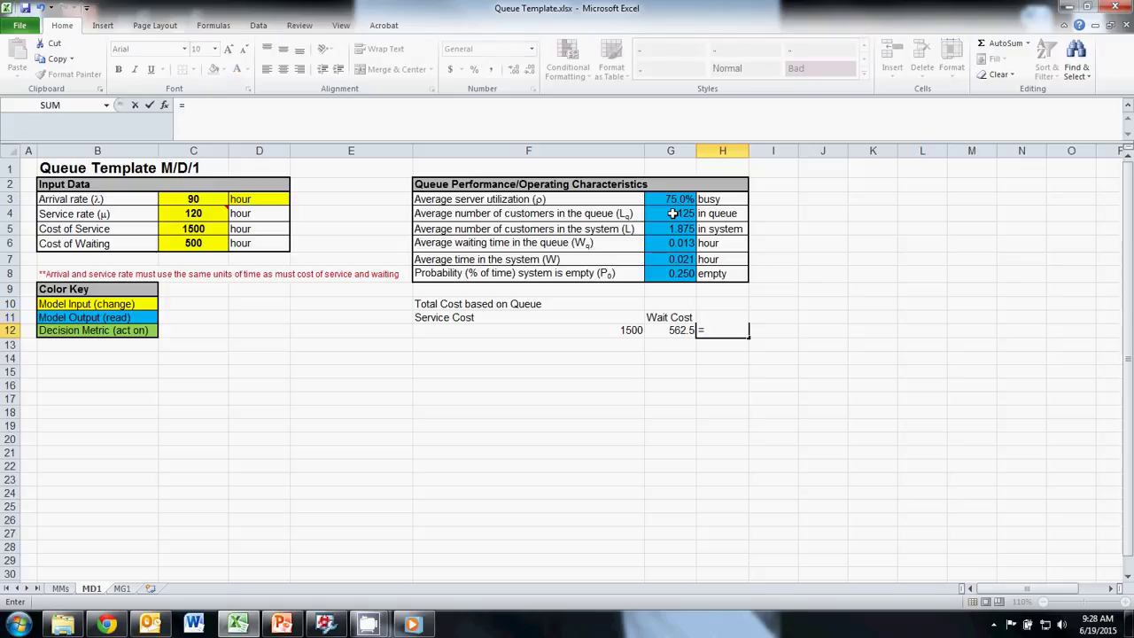
{"action": "key", "text": "Left"}
{"action": "key", "text": "Left"}
{"action": "type", "text": "+"}
{"action": "key", "text": "Left"}
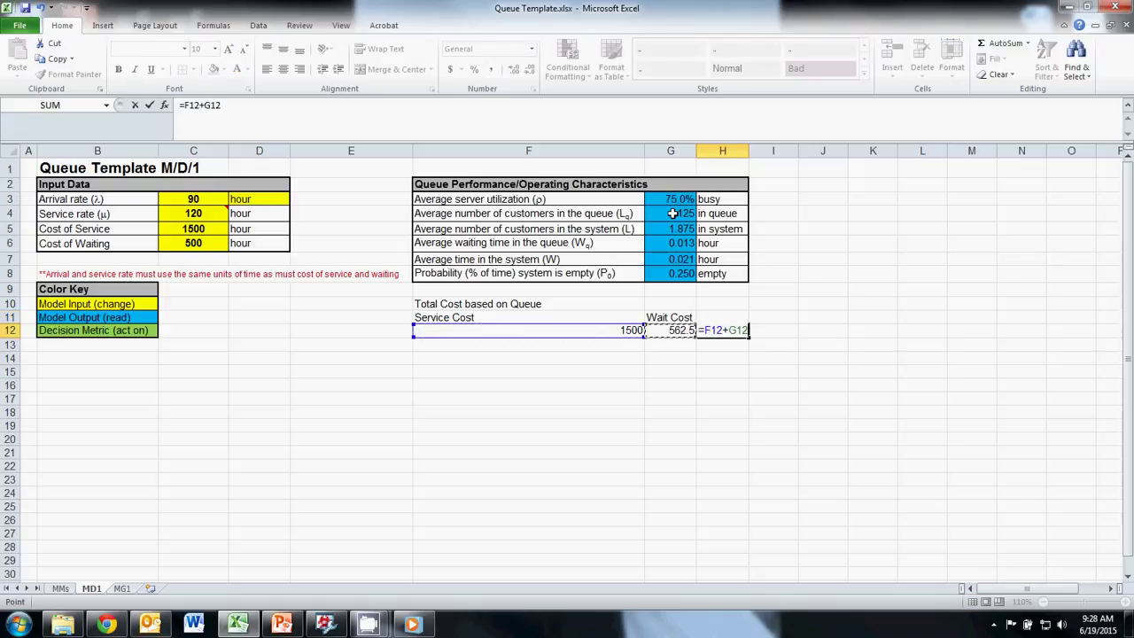
{"action": "key", "text": "Return"}
- Fill the Total Cost heading in H11 with light green to mark it as a decision metric
{"action": "left_click", "coordinate": [722, 317]}
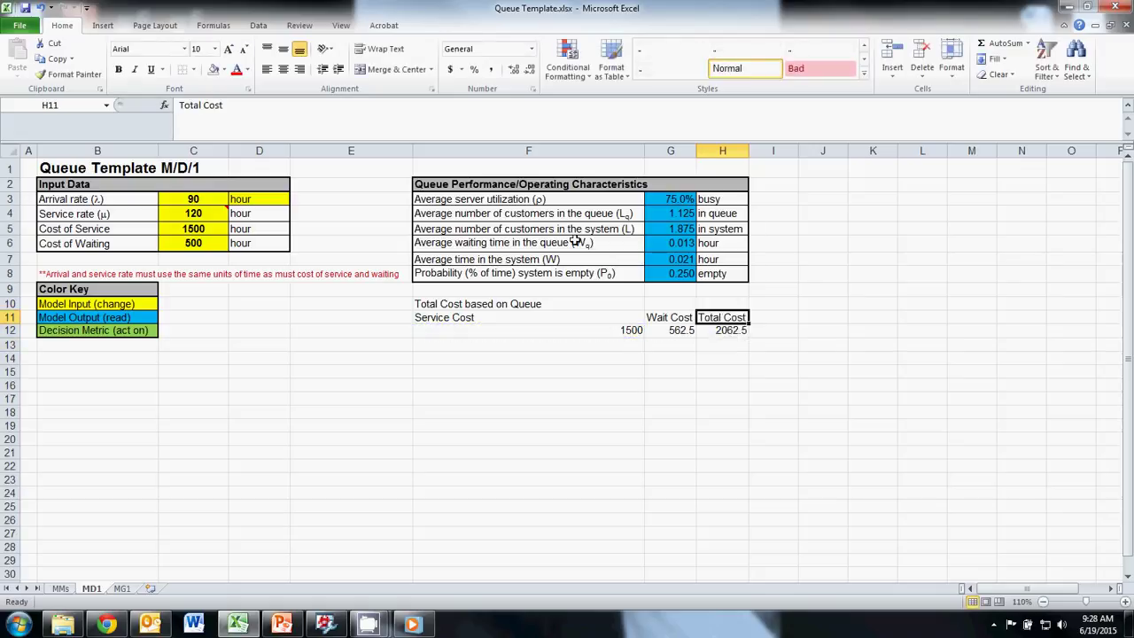
{"action": "left_click", "coordinate": [226, 69]}
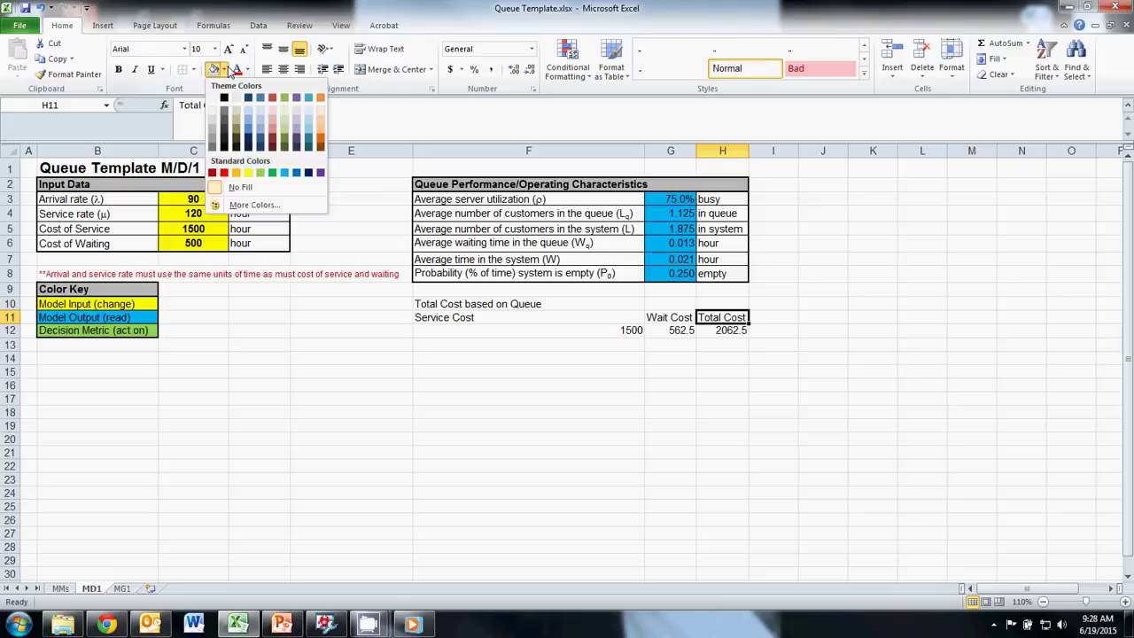
{"action": "left_click", "coordinate": [260, 173]}
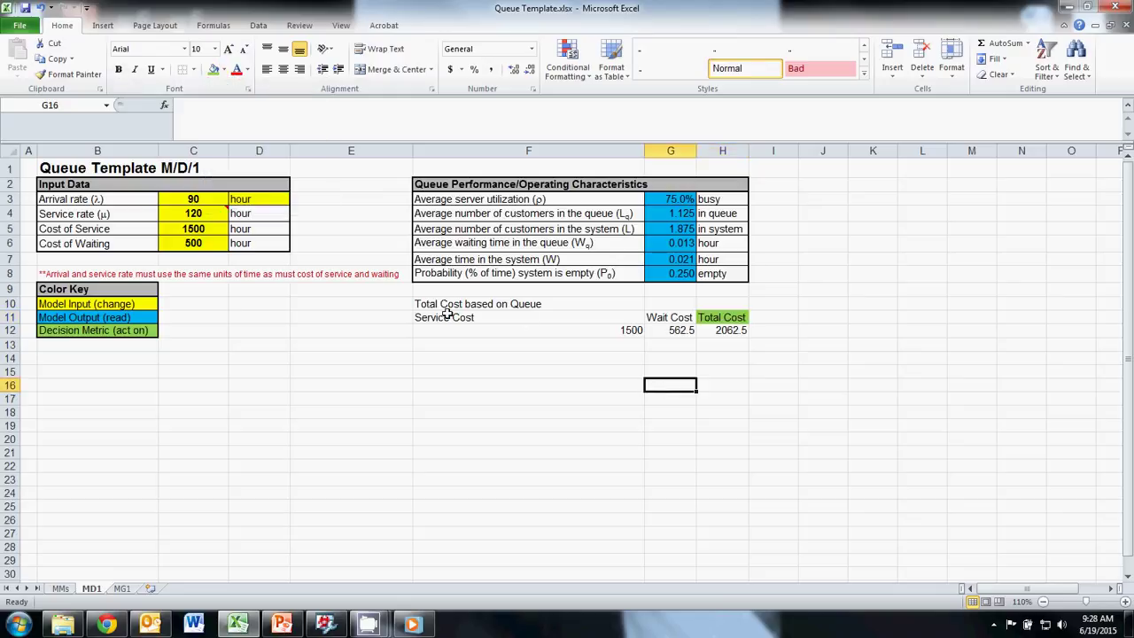
- Apply all borders to the cost headings and values in F11:H12
{"action": "left_click_drag", "start_coordinate": [448, 315], "coordinate": [708, 326]}
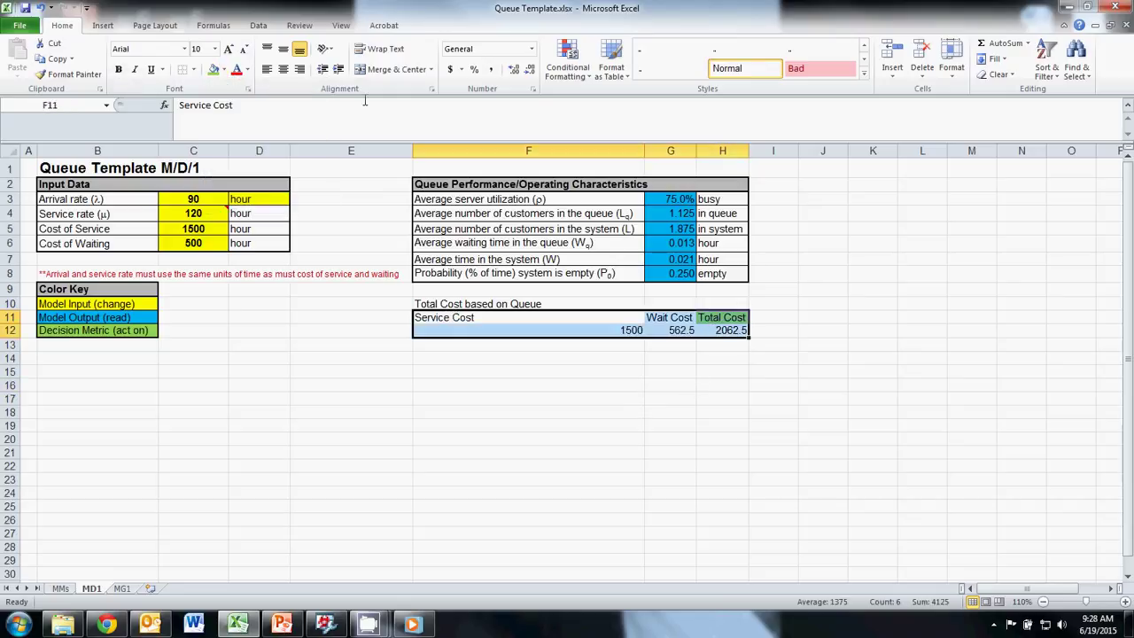
{"action": "left_click", "coordinate": [193, 70]}
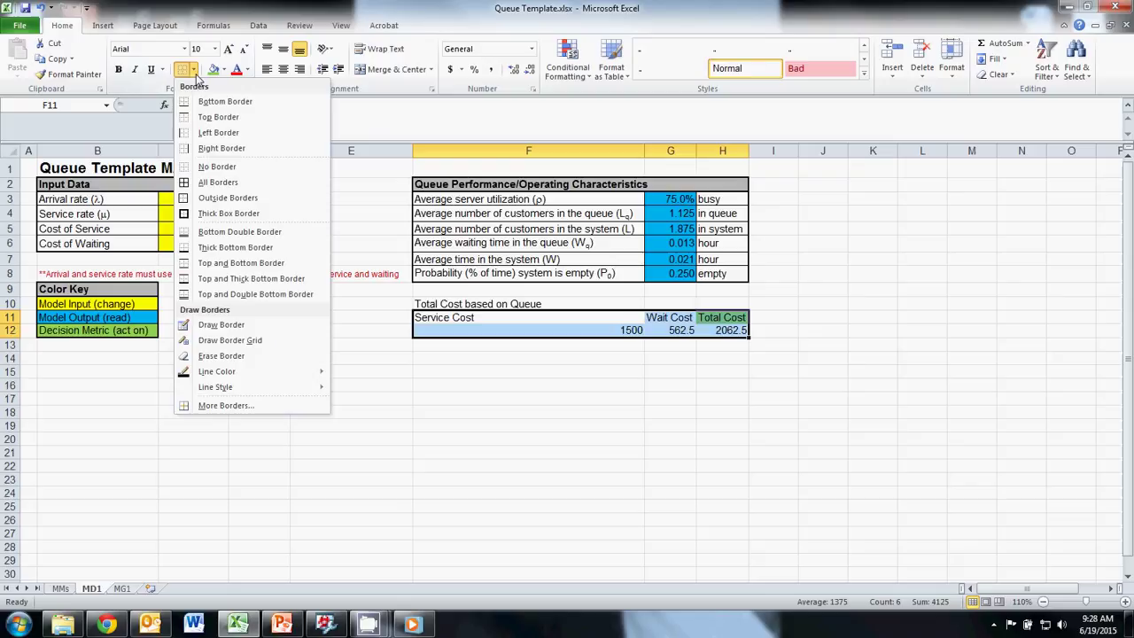
{"action": "left_click", "coordinate": [212, 183]}
{"action": "left_click", "coordinate": [619, 373]}
- Put a thick box border around the whole cost table F10:H12 and around the Total Cost cells H11:H12
{"action": "left_click_drag", "start_coordinate": [493, 304], "coordinate": [730, 331]}
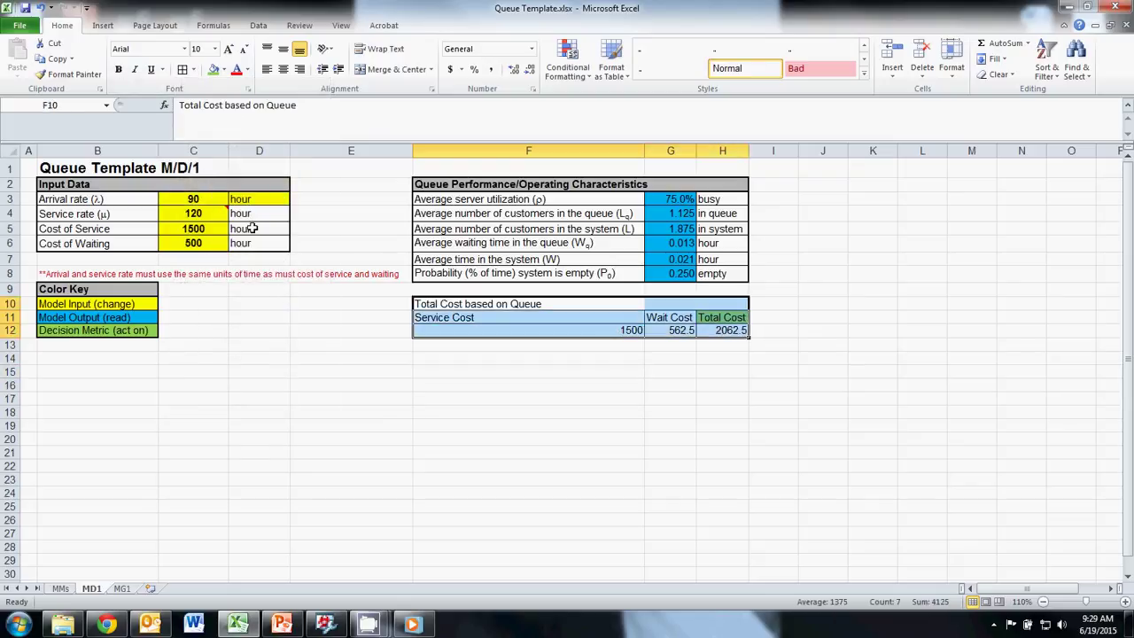
{"action": "left_click", "coordinate": [194, 70]}
{"action": "left_click", "coordinate": [229, 213]}
{"action": "left_click", "coordinate": [731, 331]}
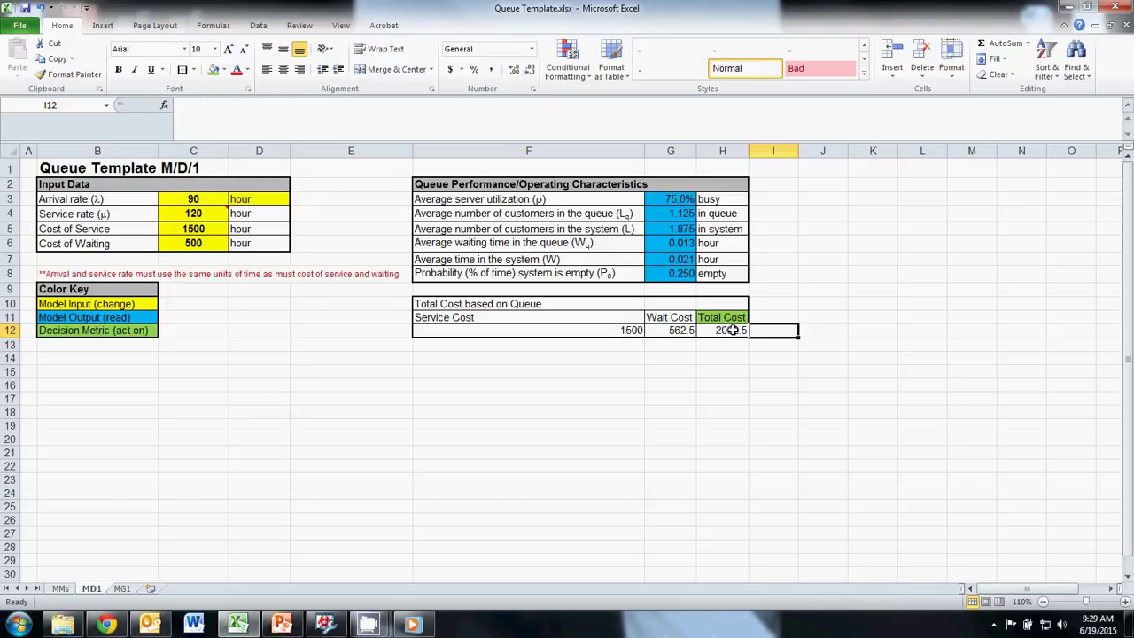
{"action": "left_click_drag", "start_coordinate": [721, 318], "coordinate": [727, 328]}
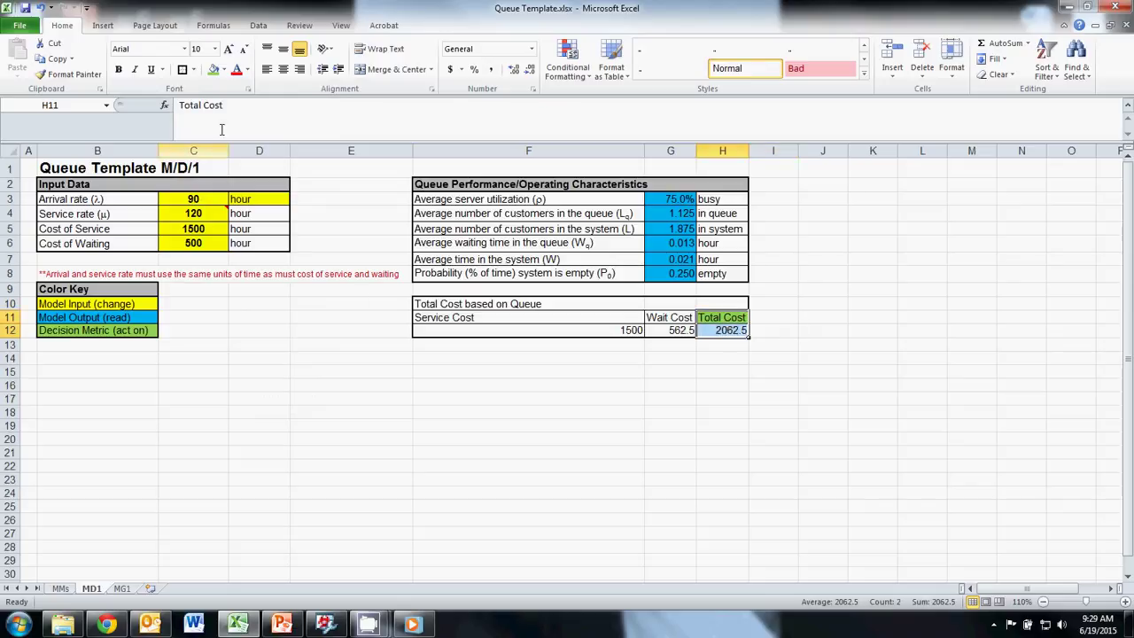
{"action": "left_click", "coordinate": [181, 70]}
{"action": "left_click", "coordinate": [486, 316]}
- Format the table title row F10:H10 with a thick box border, bold text and a gray fill
{"action": "left_click_drag", "start_coordinate": [447, 303], "coordinate": [551, 303]}
{"action": "left_click", "coordinate": [182, 70]}
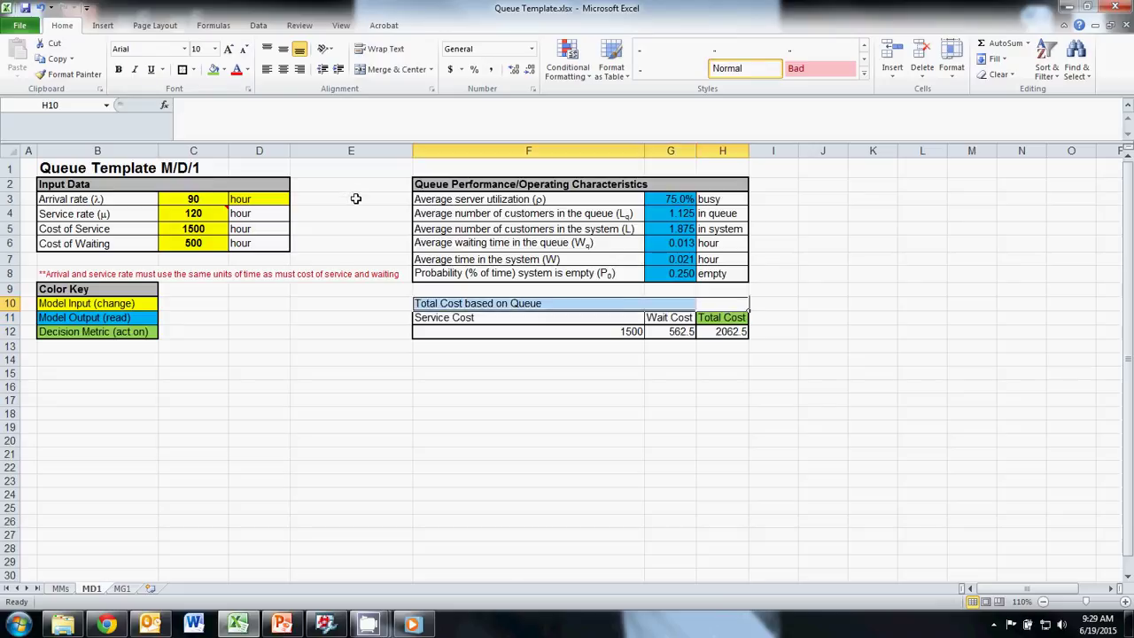
{"action": "key", "text": "ctrl+b"}
{"action": "left_click", "coordinate": [224, 69]}
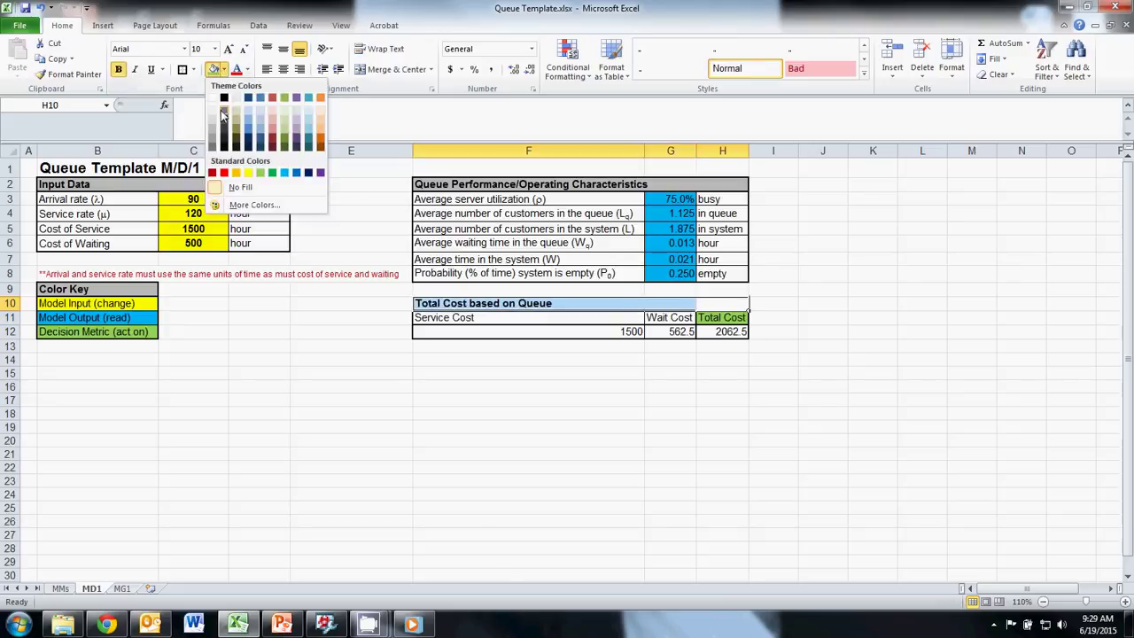
{"action": "left_click", "coordinate": [212, 145]}
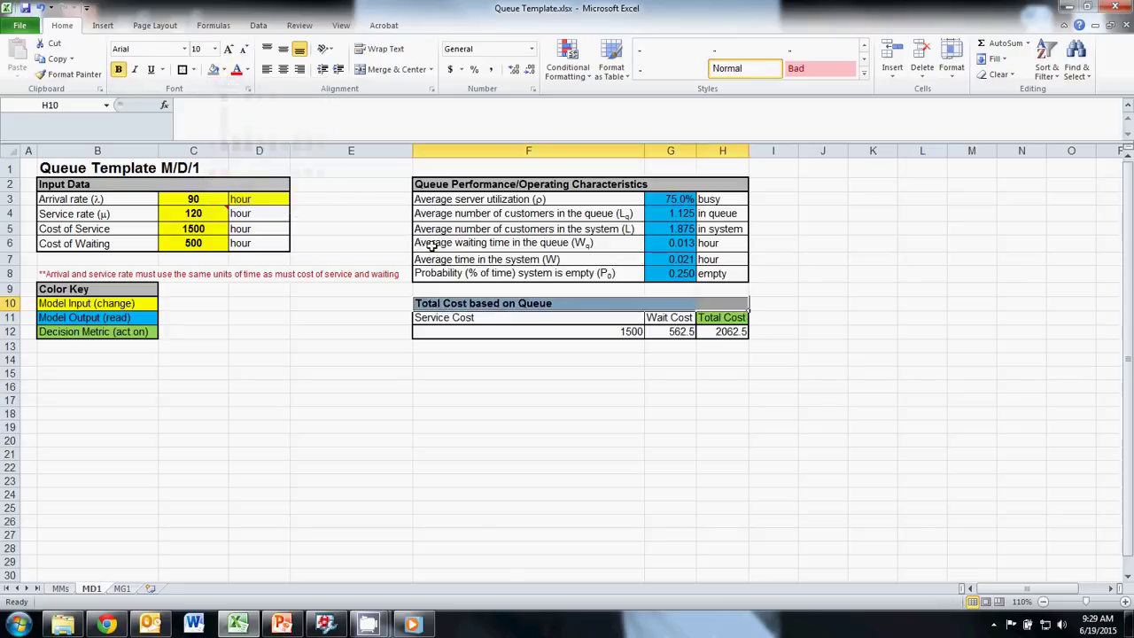
- Fill the Service Cost and Wait Cost headings in F11:G11 with the same gray
{"action": "left_click", "coordinate": [618, 321]}
{"action": "left_click_drag", "start_coordinate": [617, 321], "coordinate": [670, 321]}
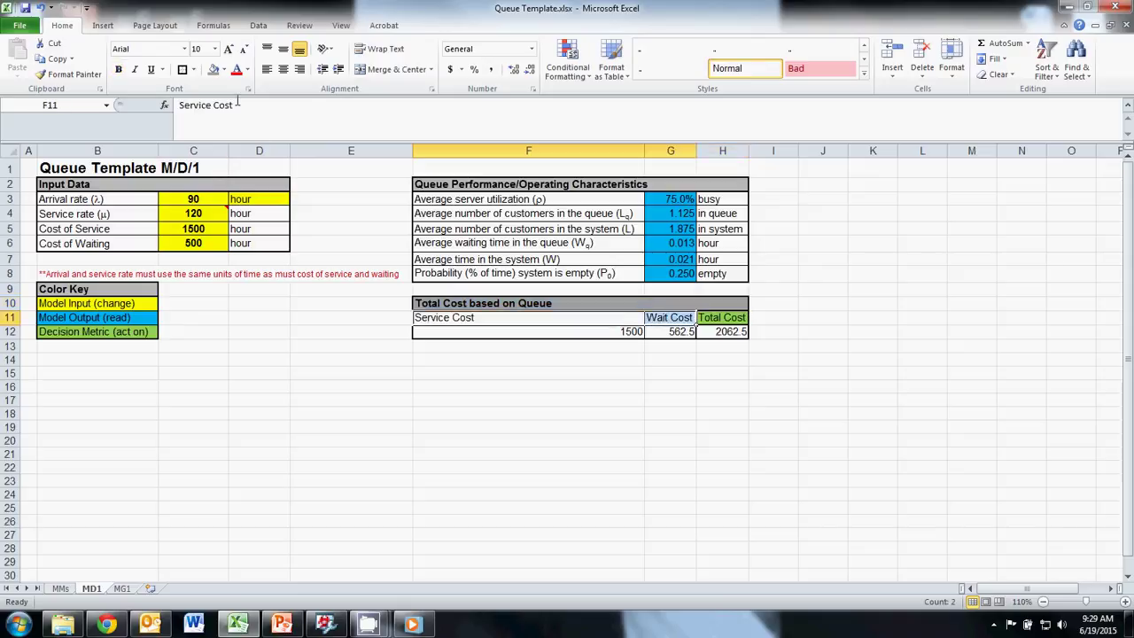
{"action": "left_click", "coordinate": [212, 70]}
{"action": "left_click", "coordinate": [511, 359]}
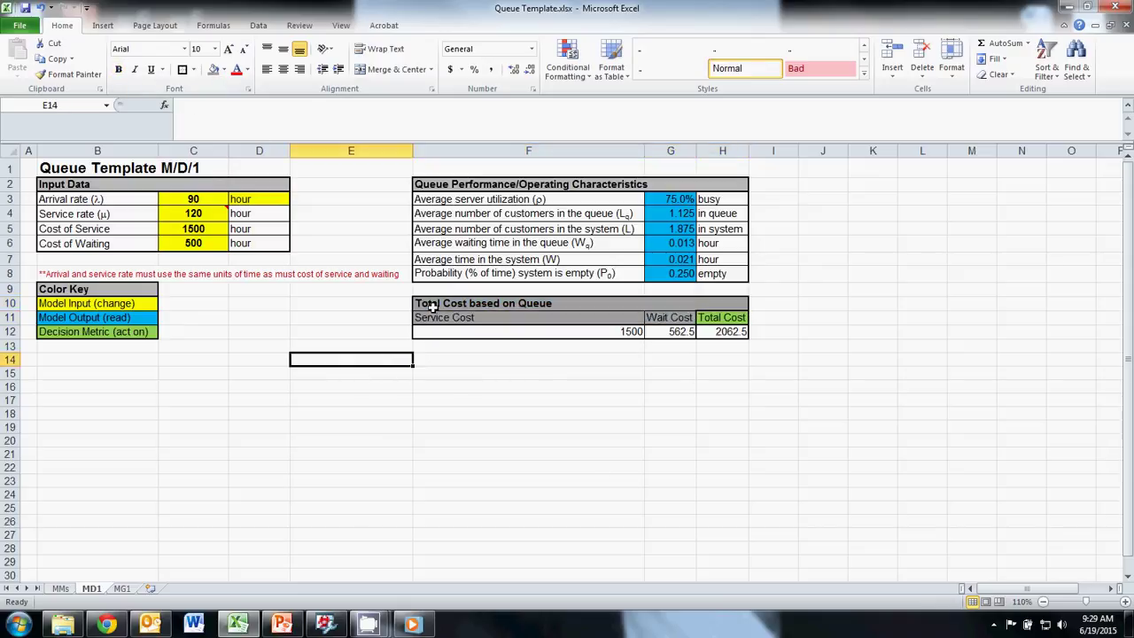
- Copy the cost table F10:H12 and paste it as values only starting at F15
{"action": "left_click_drag", "start_coordinate": [432, 305], "coordinate": [709, 331]}
{"action": "key", "text": "ctrl+c"}
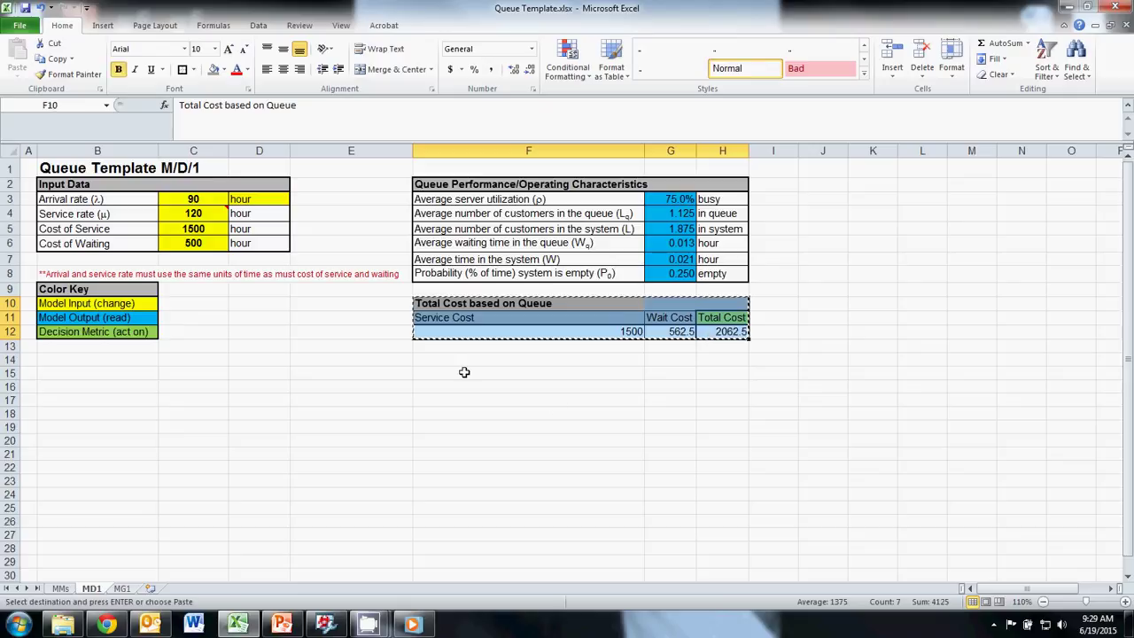
{"action": "left_click", "coordinate": [453, 370]}
{"action": "key", "text": "ctrl+v"}
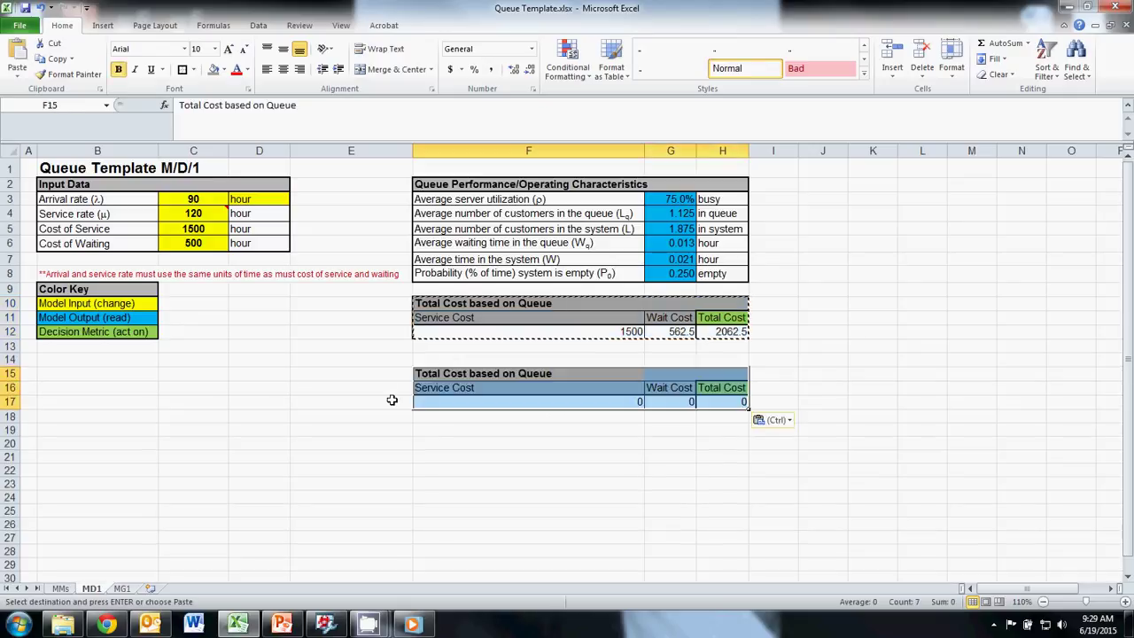
{"action": "left_click", "coordinate": [392, 401]}
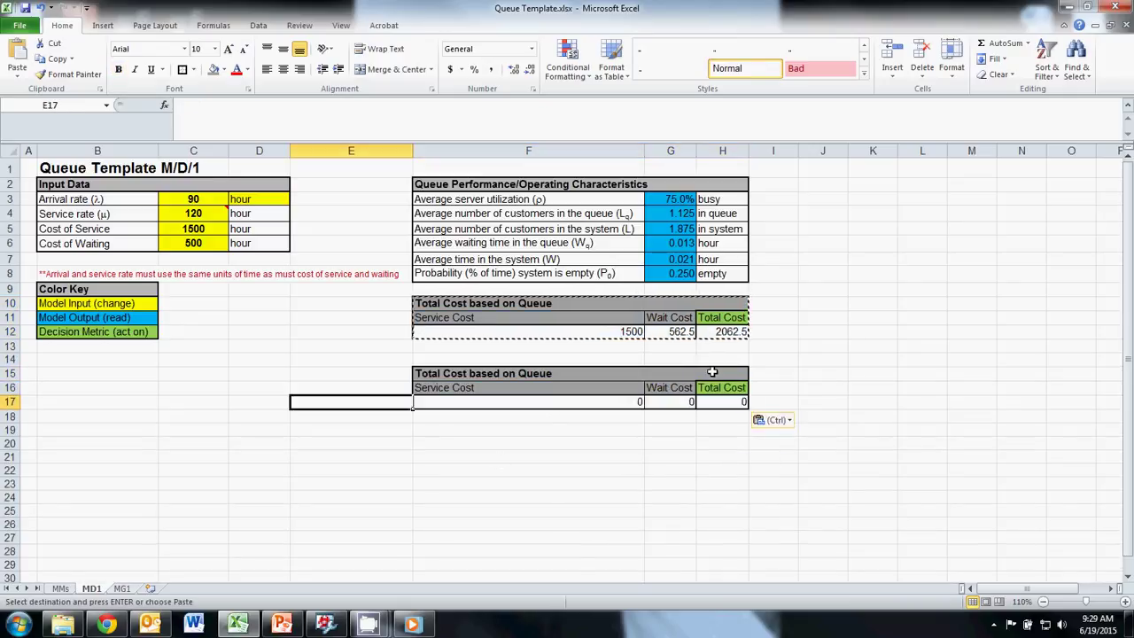
{"action": "left_click", "coordinate": [786, 421]}
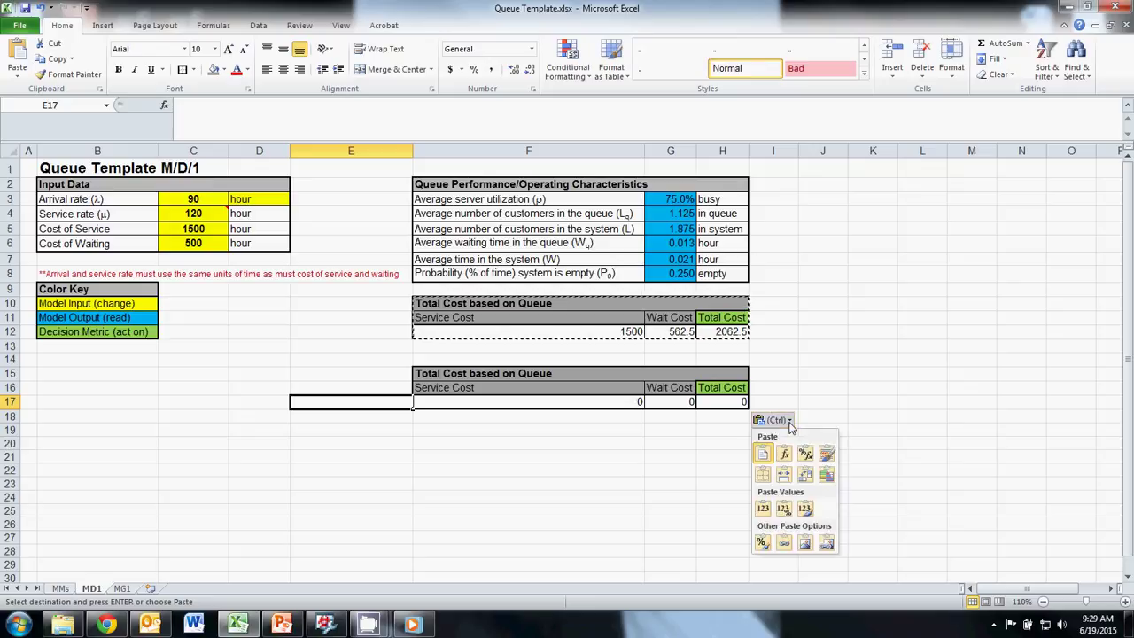
{"action": "left_click", "coordinate": [763, 507]}
- Label the pasted cost values "Current System" in cell E17
{"action": "left_click", "coordinate": [360, 401]}
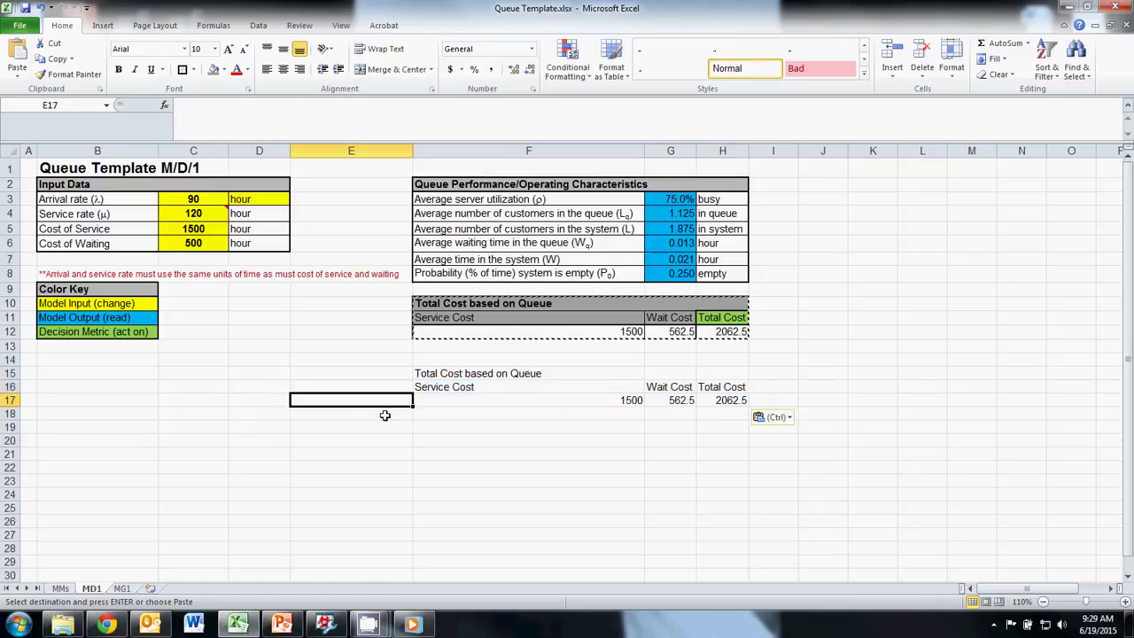
{"action": "type", "text": "Current Sysye"}
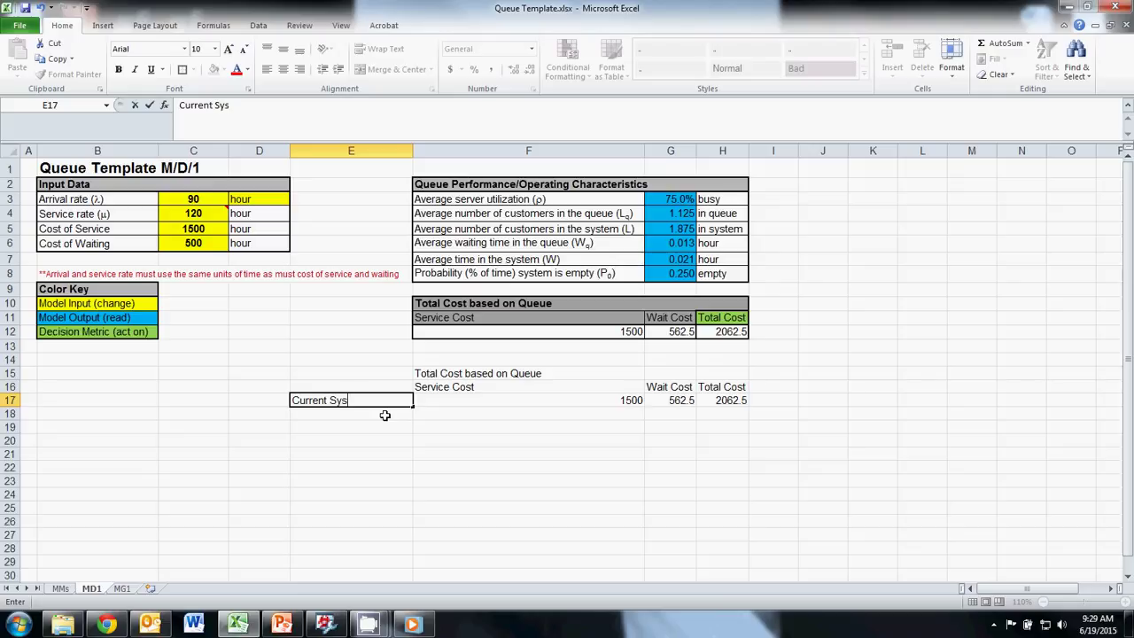
{"action": "key", "text": "BackSpace"}
{"action": "key", "text": "BackSpace"}
{"action": "type", "text": "tem"}
{"action": "key", "text": "Return"}
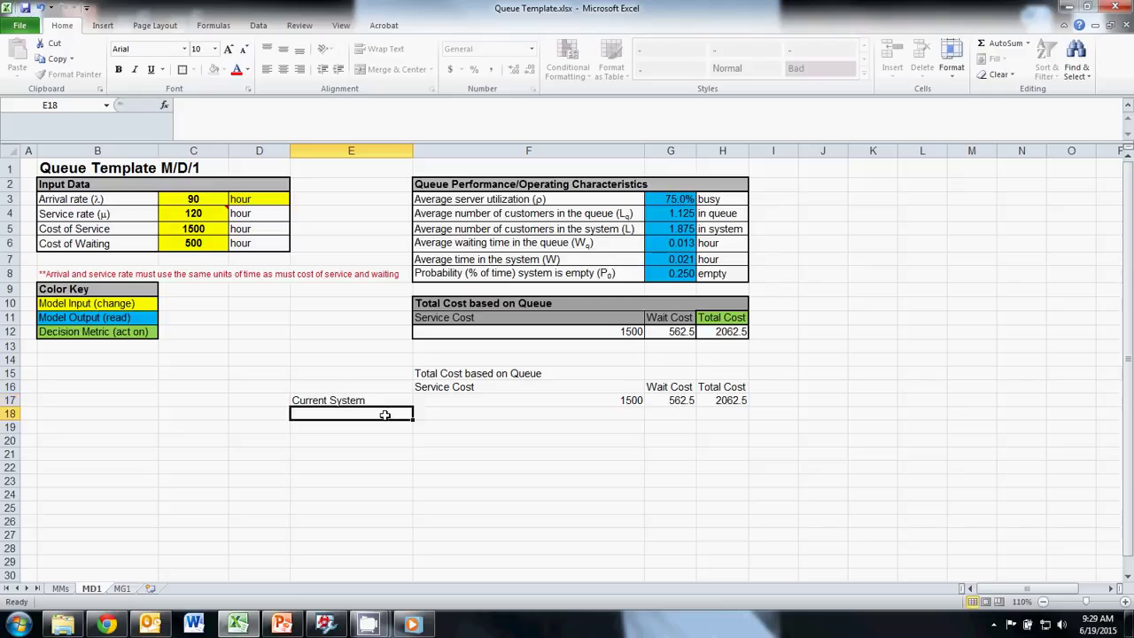
{"action": "left_click", "coordinate": [365, 352]}
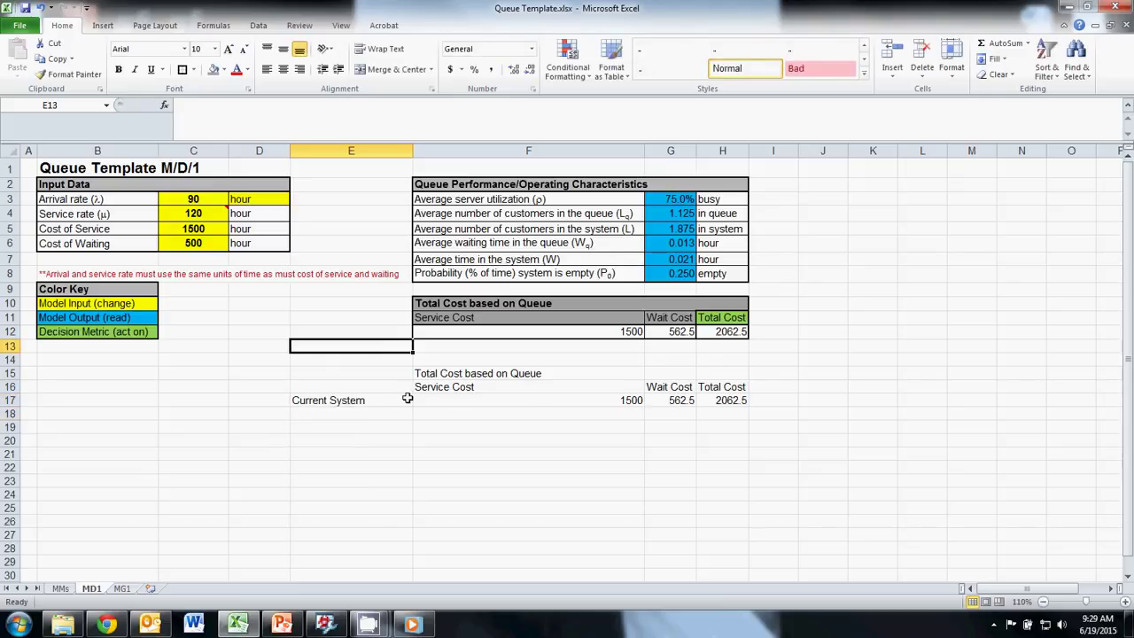
- Model the faster alternative by setting the service rate in C4 to 150 and the cost of service in C5 to 2000
{"action": "left_click", "coordinate": [200, 198]}
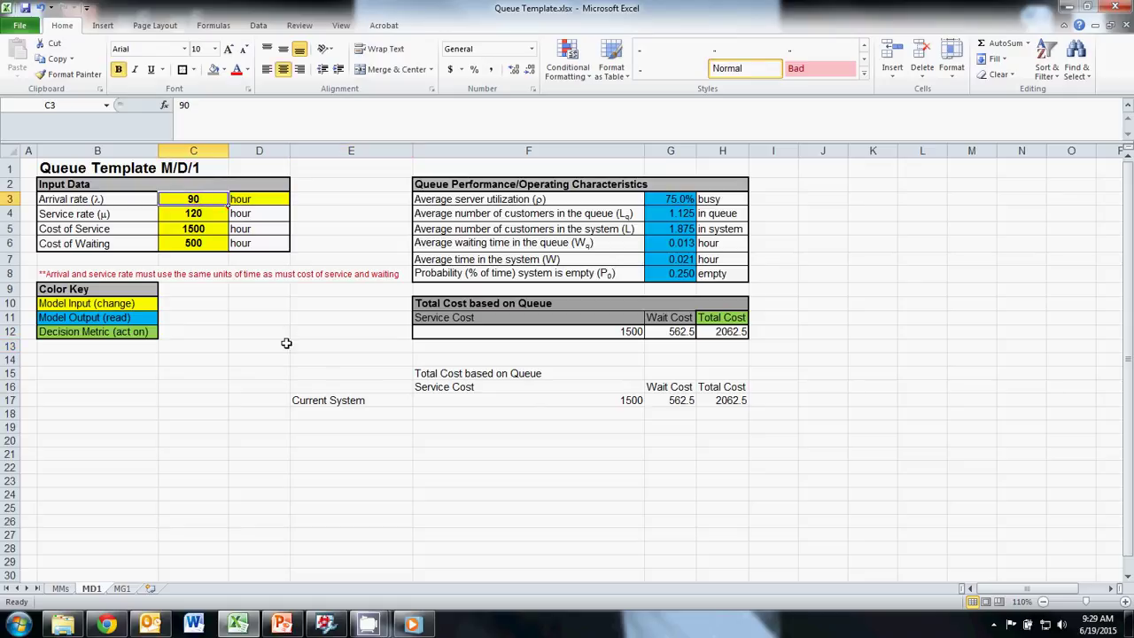
{"action": "key", "text": "Down"}
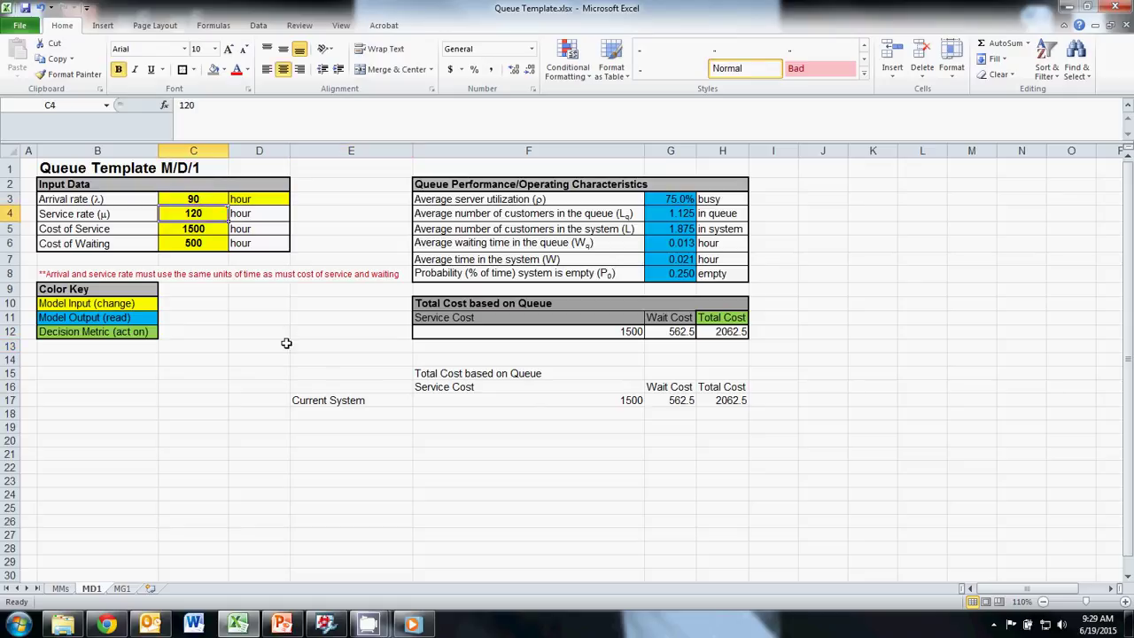
{"action": "type", "text": "150"}
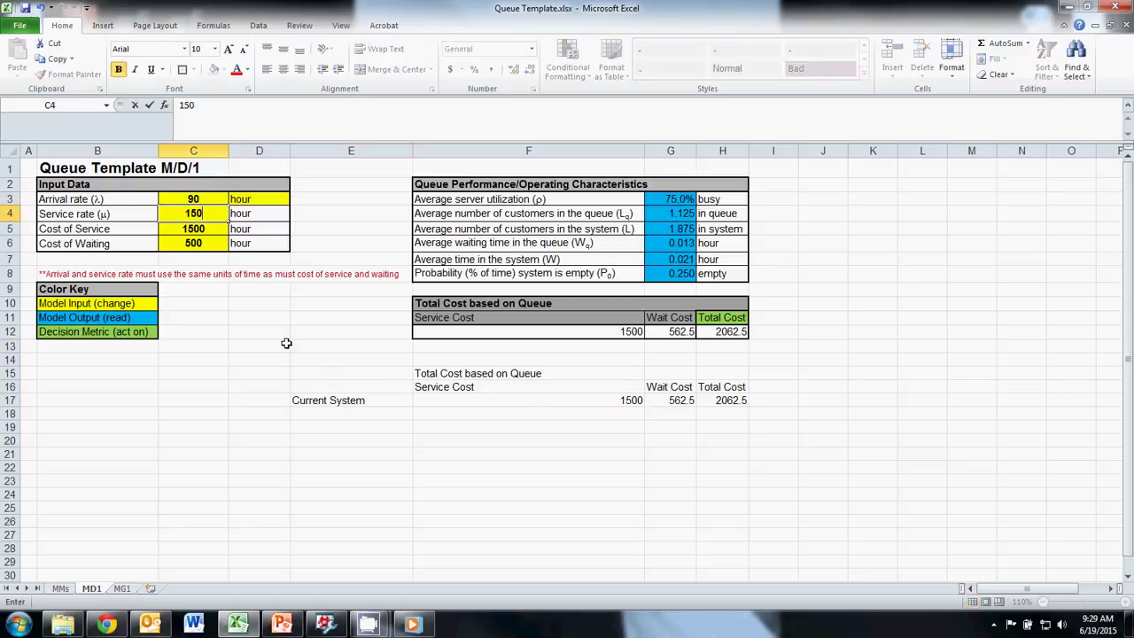
{"action": "key", "text": "Return"}
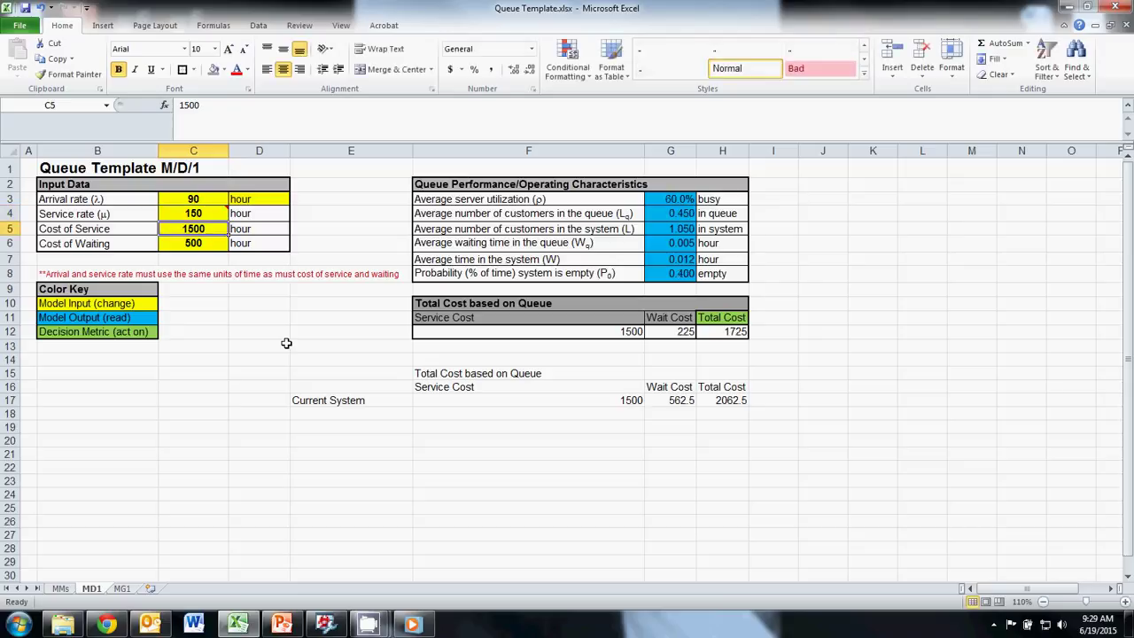
{"action": "type", "text": "2000"}
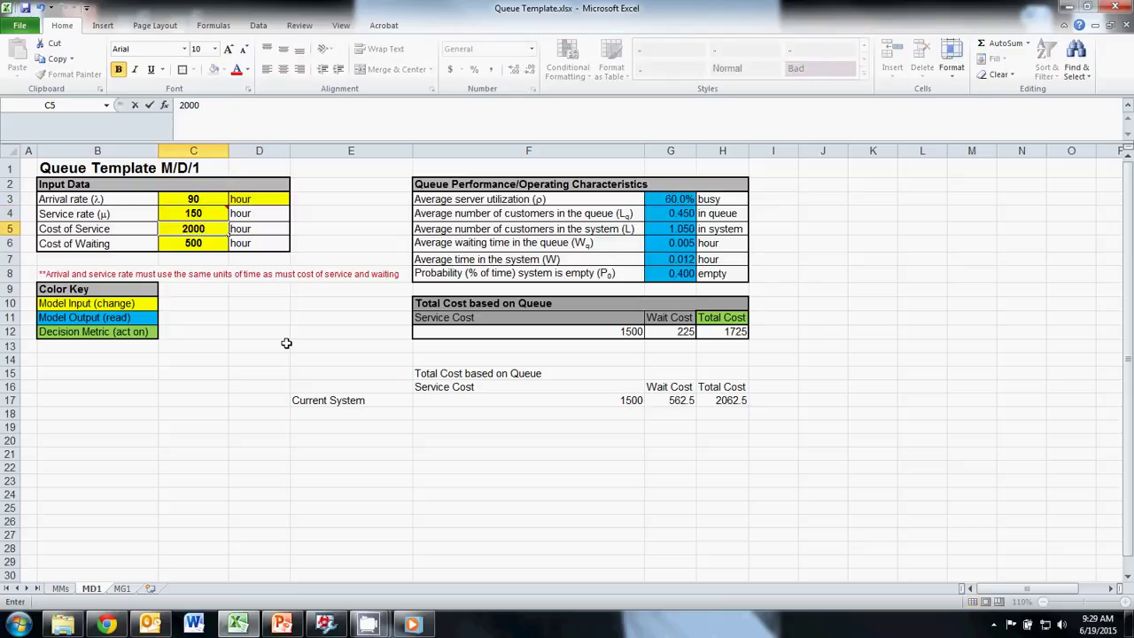
{"action": "key", "text": "Return"}
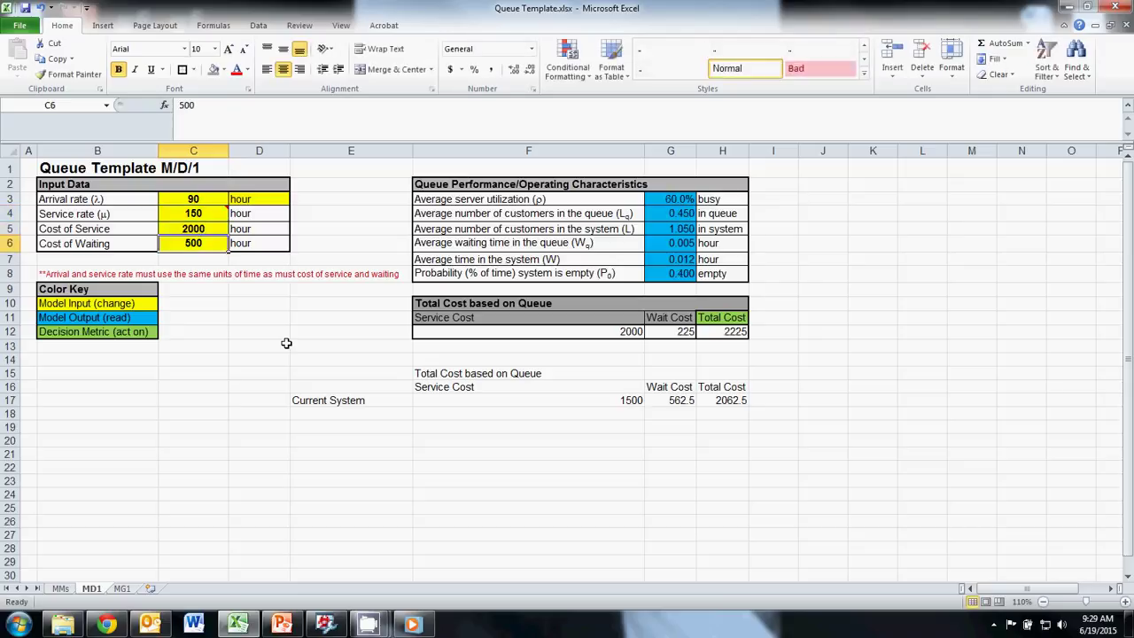
{"action": "left_click", "coordinate": [531, 359]}
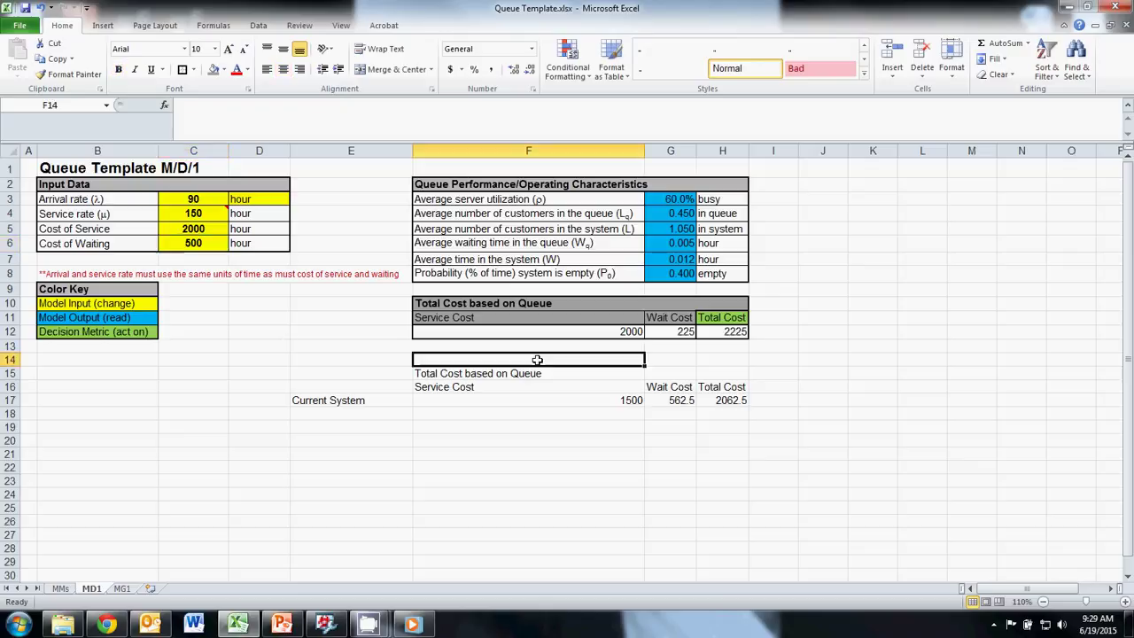
{"action": "left_click", "coordinate": [734, 335]}
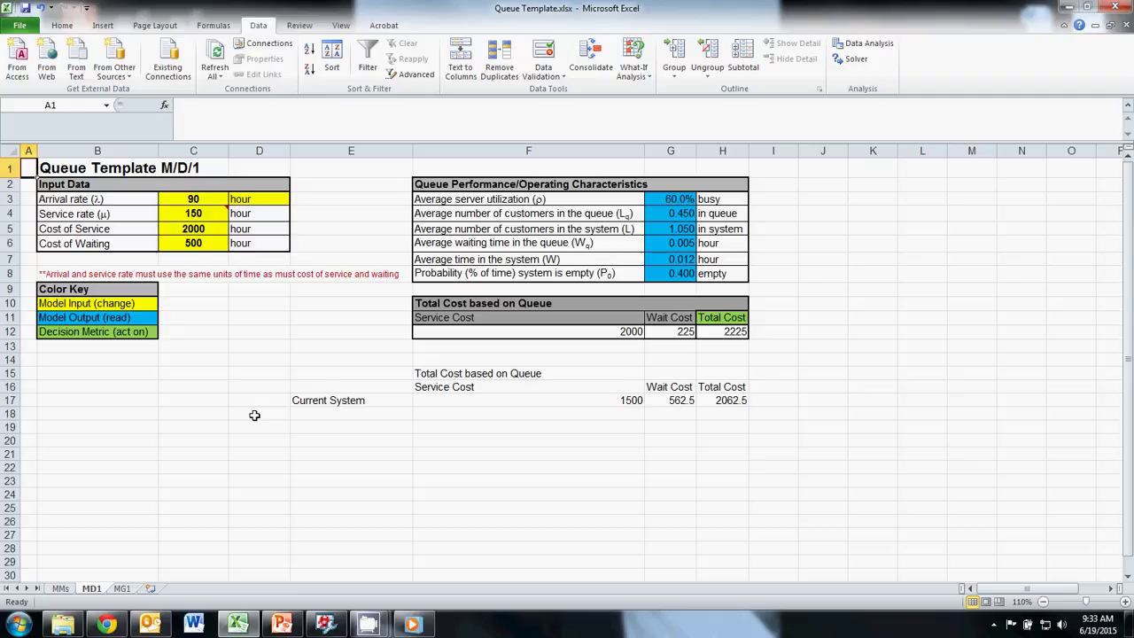
{"action": "left_click", "coordinate": [221, 232]}
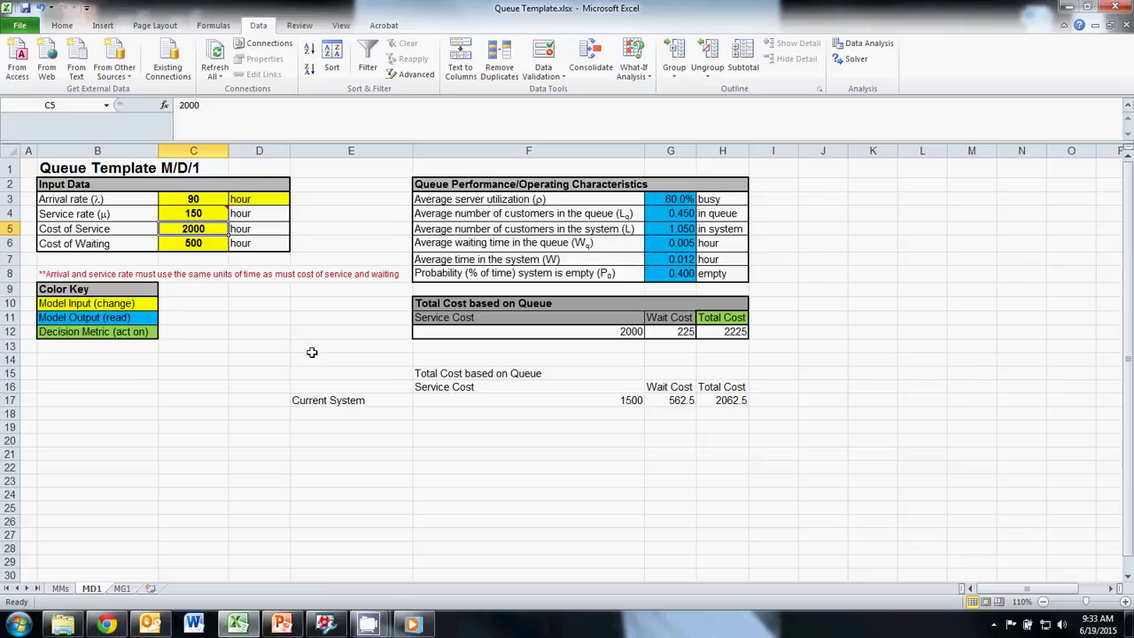
{"action": "left_click", "coordinate": [351, 335]}
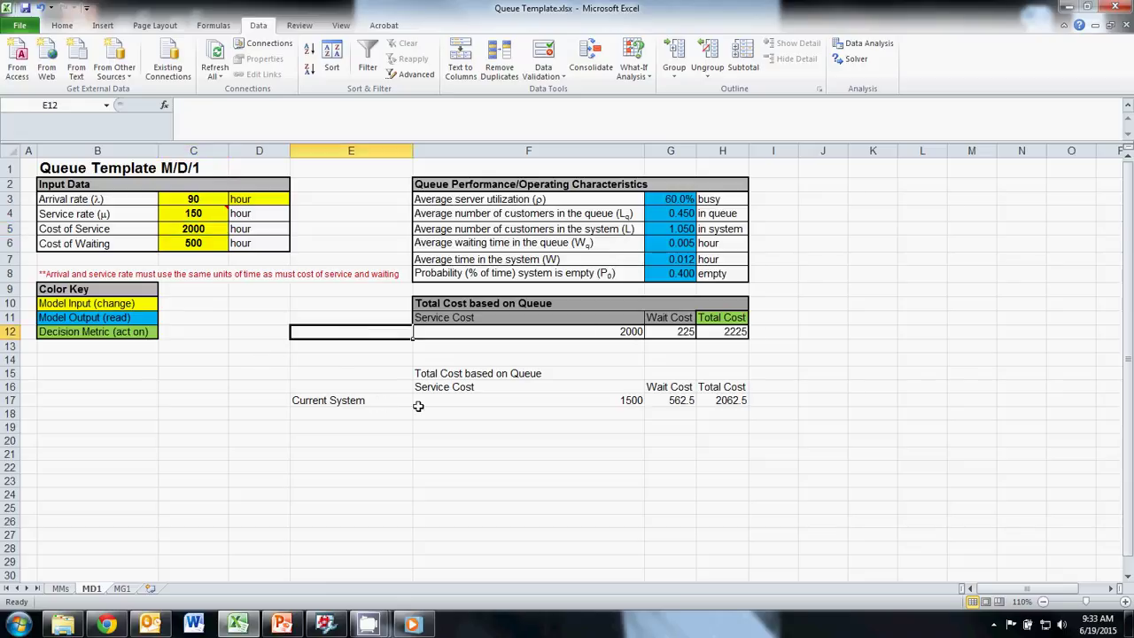
- Calculate the total cost difference between the alternative and the current system in H20 with the formula =H12-H17
{"action": "left_click", "coordinate": [725, 440]}
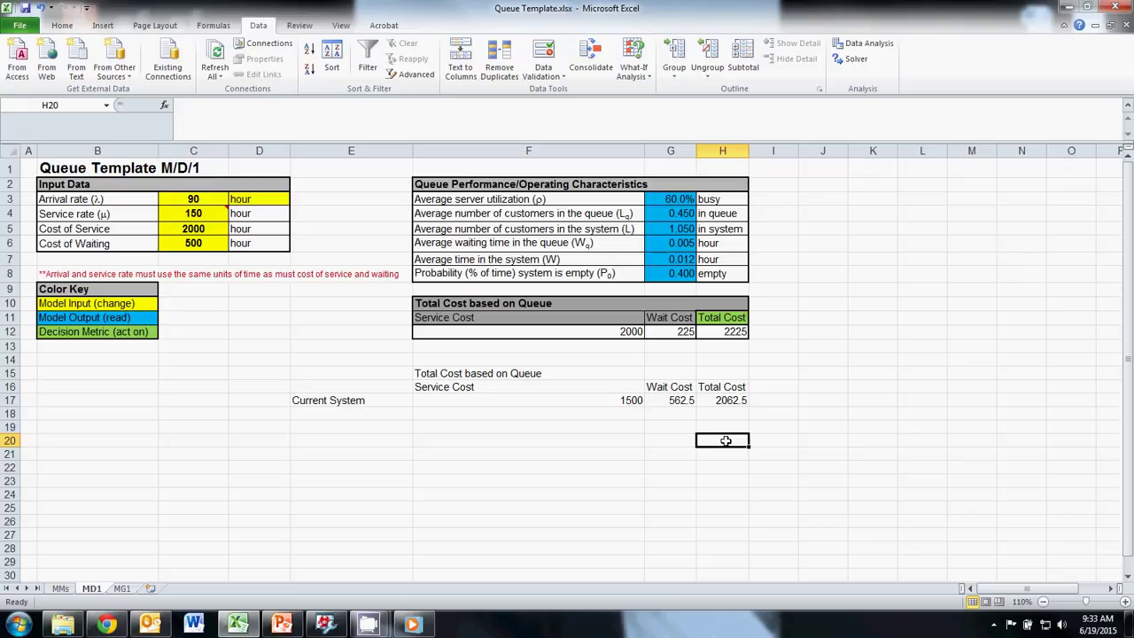
{"action": "type", "text": "="}
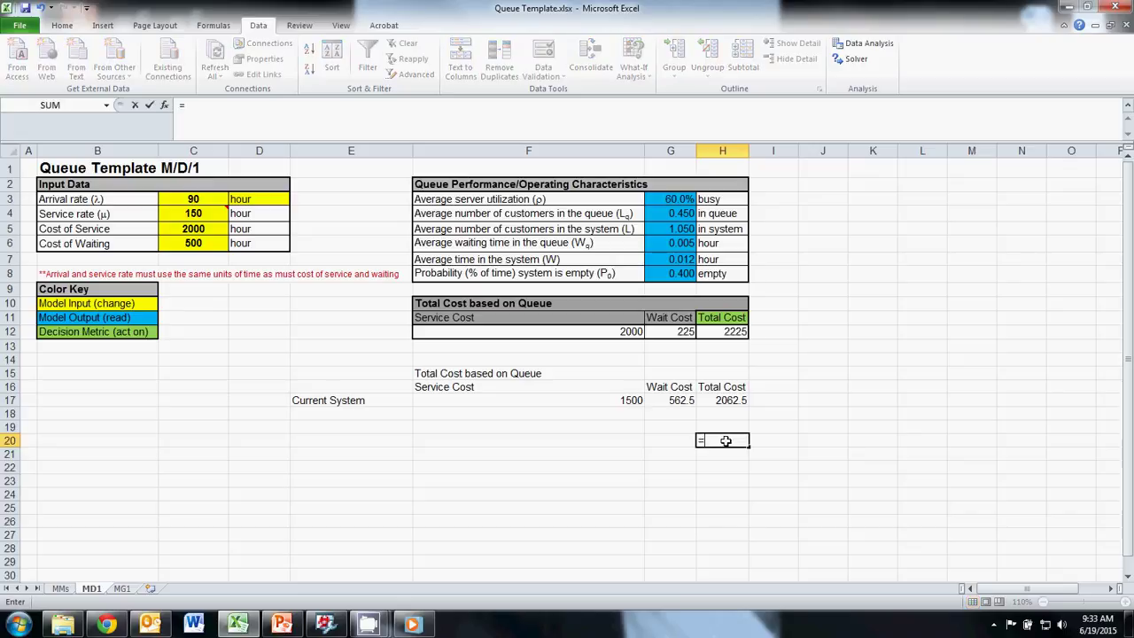
{"action": "left_click", "coordinate": [724, 333]}
{"action": "type", "text": "-"}
{"action": "left_click", "coordinate": [737, 398]}
{"action": "key", "text": "Return"}
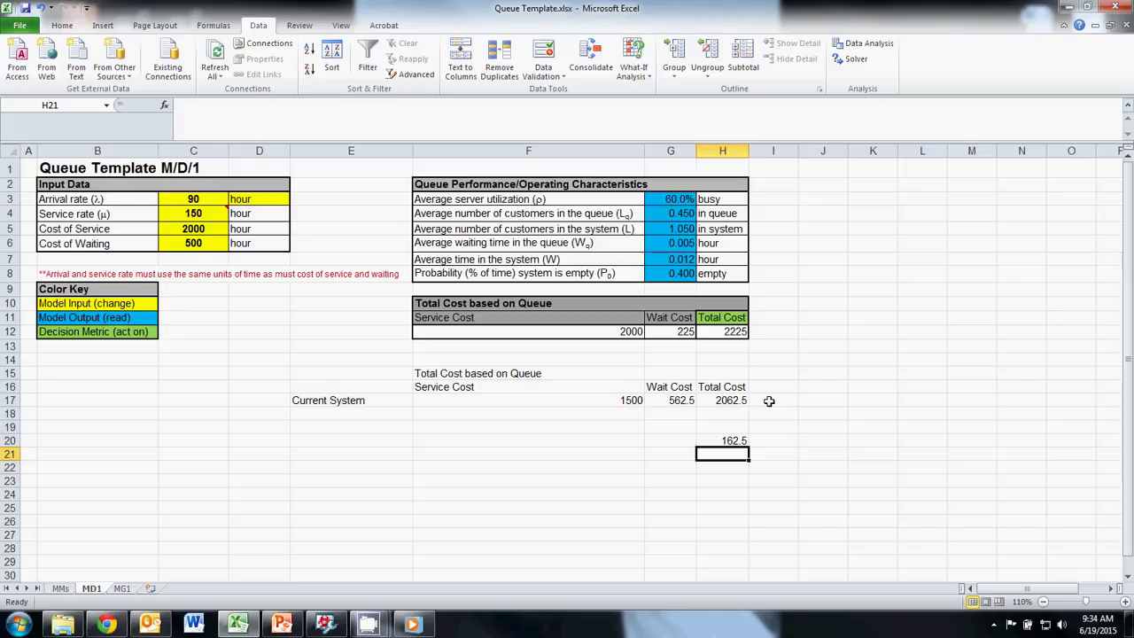
- Use Goal Seek to bring the cost difference in H20 to 0 by changing the cost of service in C5
{"action": "left_click", "coordinate": [741, 441]}
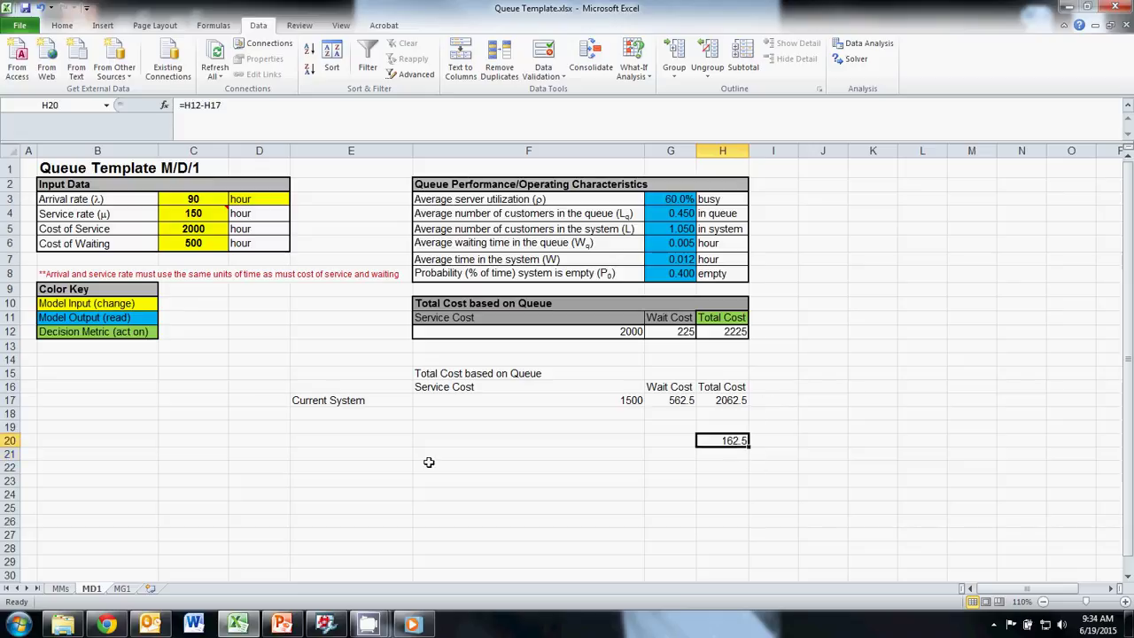
{"action": "left_click", "coordinate": [180, 230]}
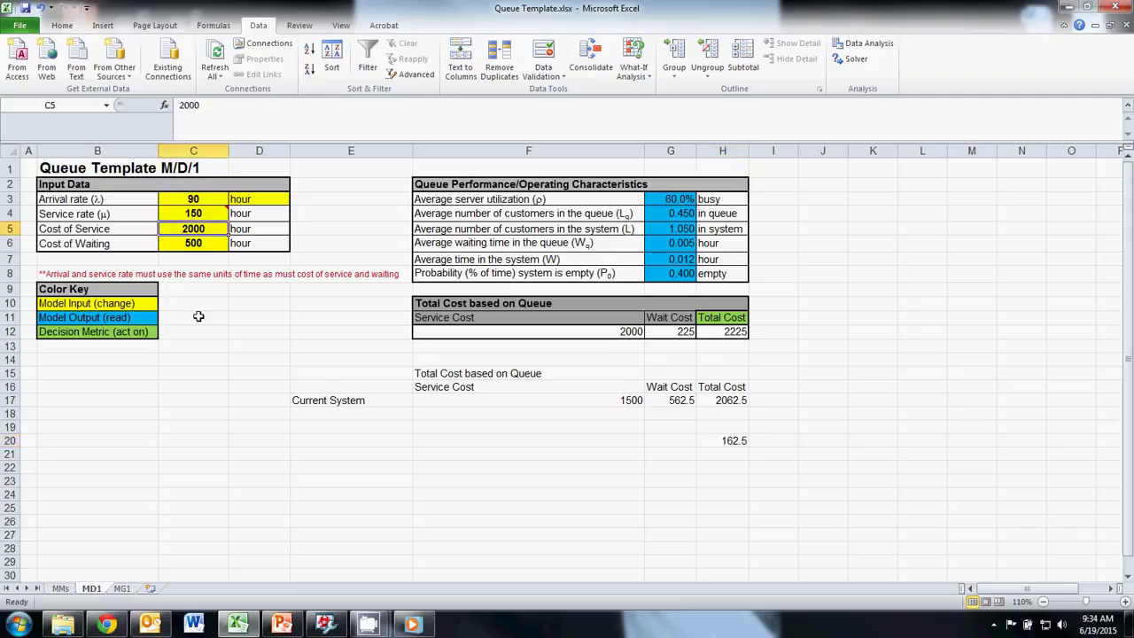
{"action": "left_click", "coordinate": [732, 436]}
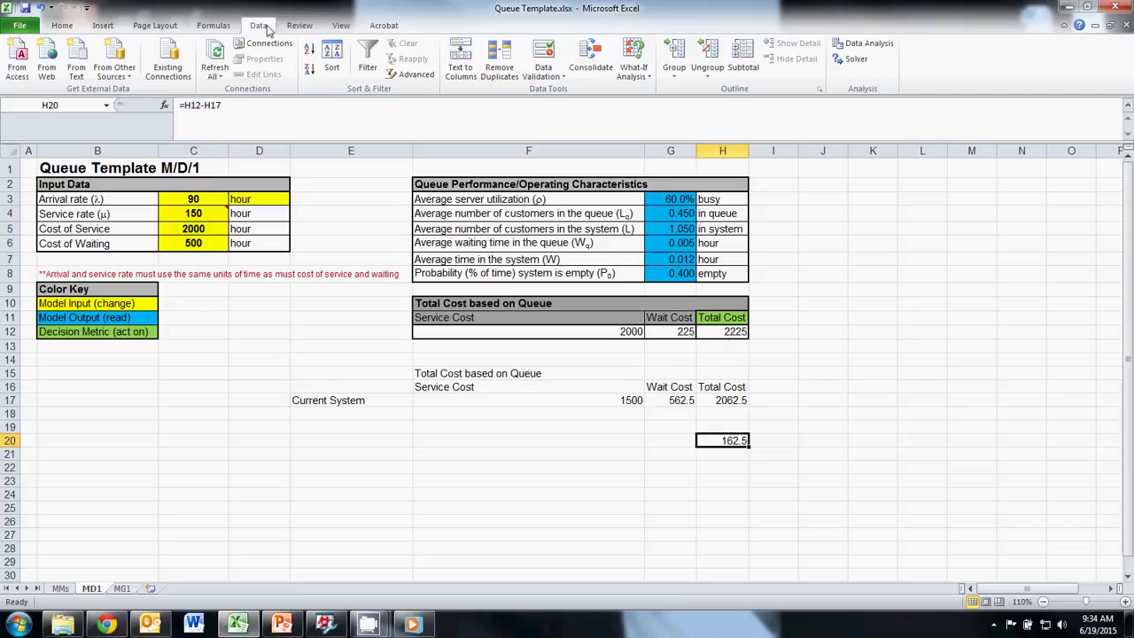
{"action": "left_click", "coordinate": [643, 78]}
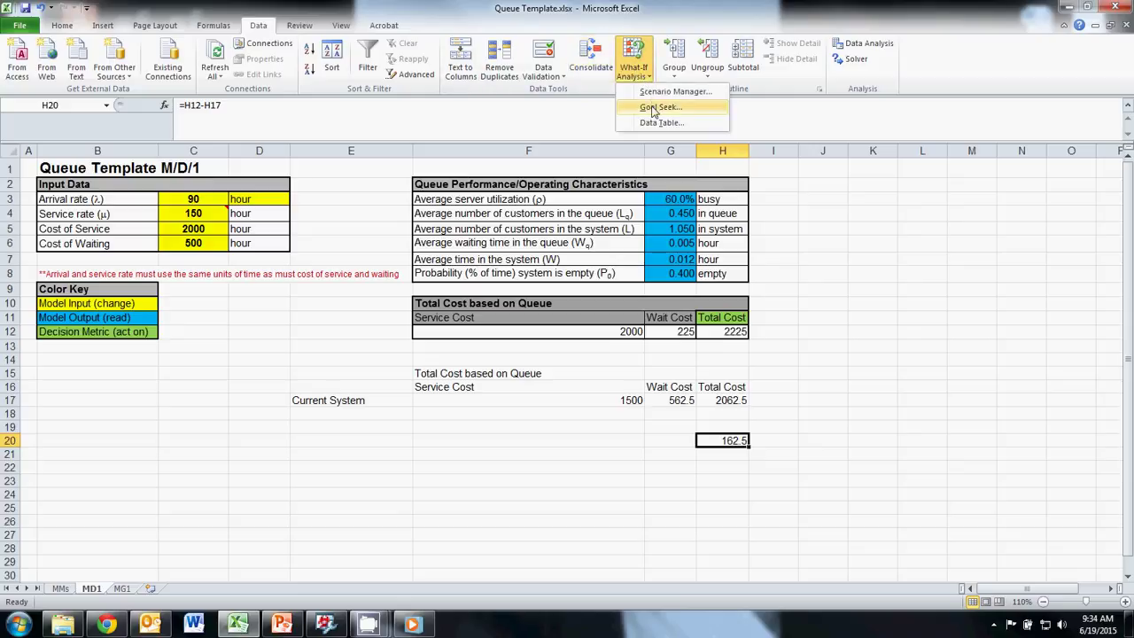
{"action": "left_click", "coordinate": [660, 107]}
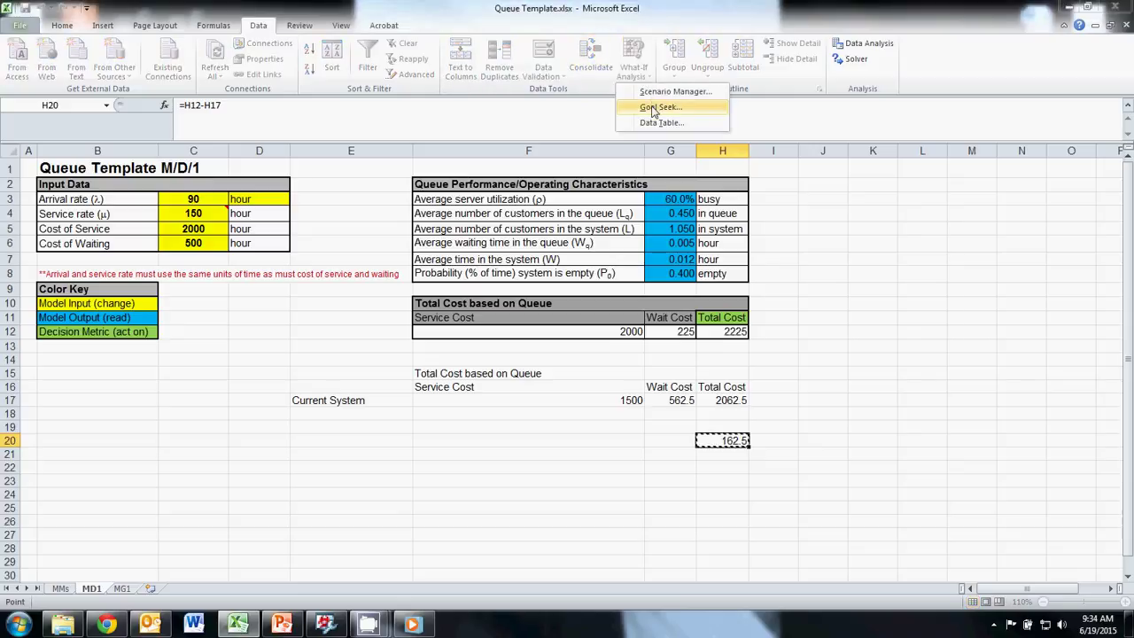
{"action": "left_click", "coordinate": [735, 443]}
{"action": "left_click", "coordinate": [886, 290]}
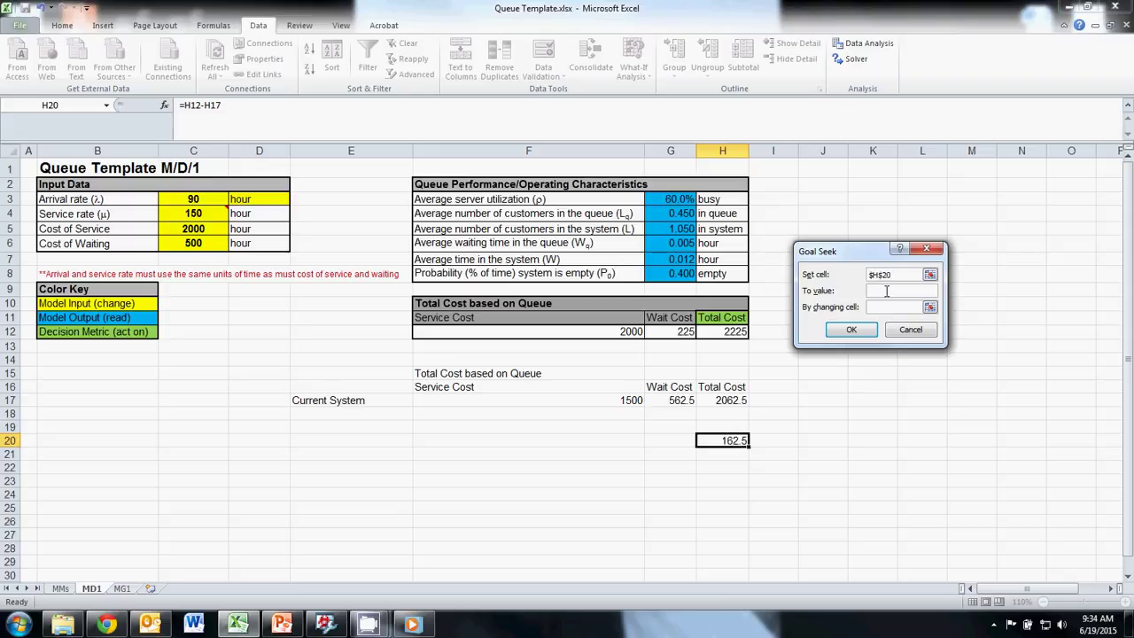
{"action": "type", "text": "0"}
{"action": "left_click", "coordinate": [210, 232]}
{"action": "left_click", "coordinate": [849, 330]}
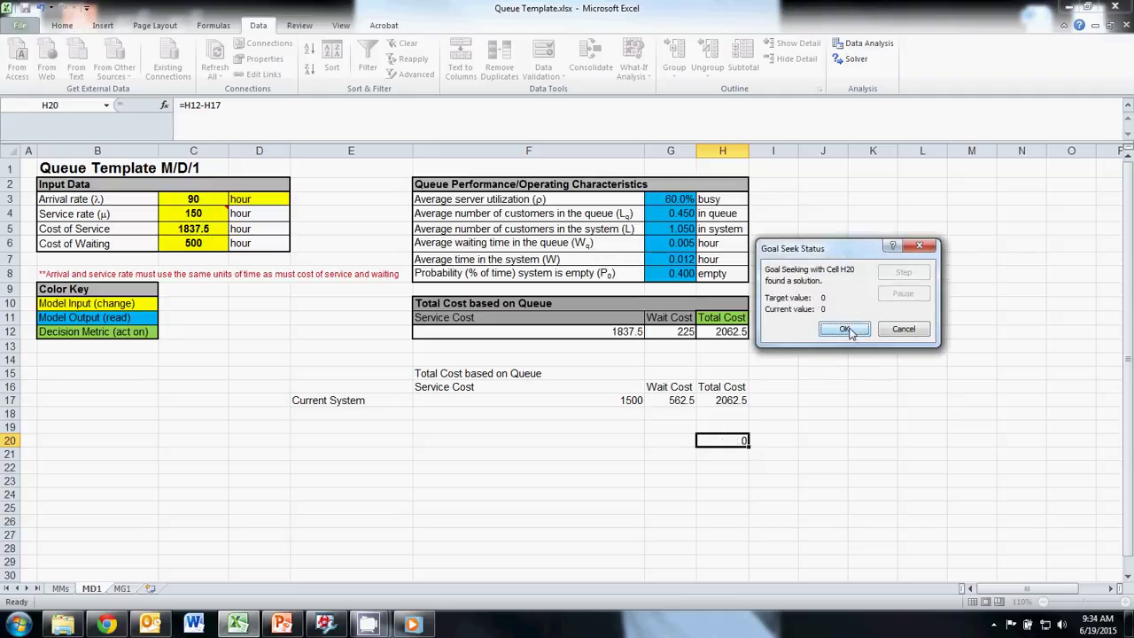
{"action": "left_click", "coordinate": [846, 329]}
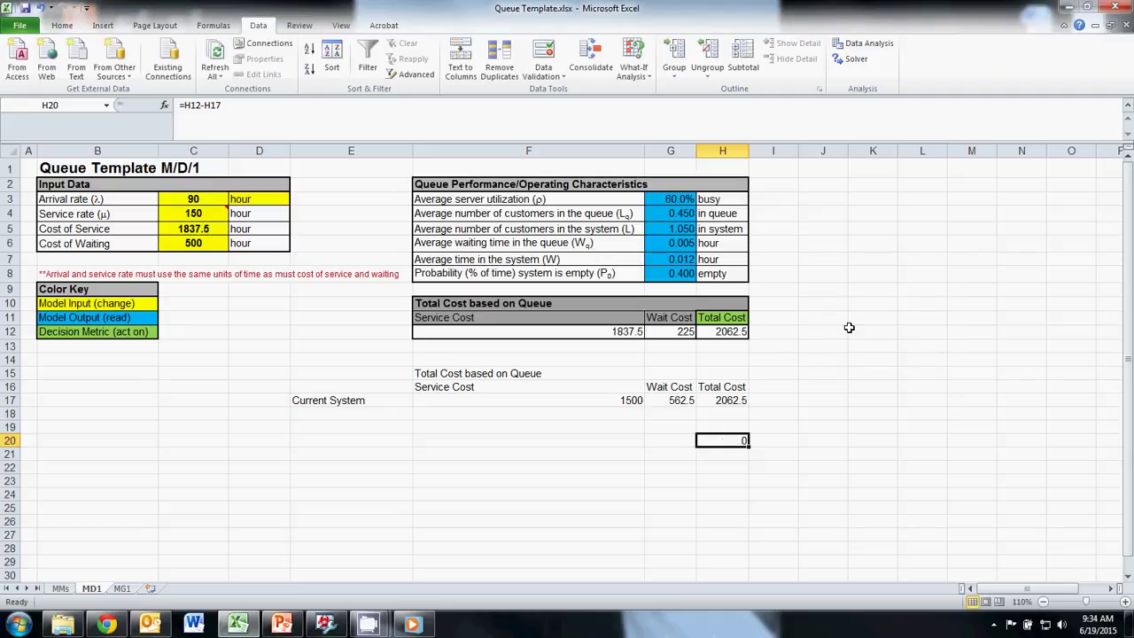
{"action": "left_click", "coordinate": [203, 232]}
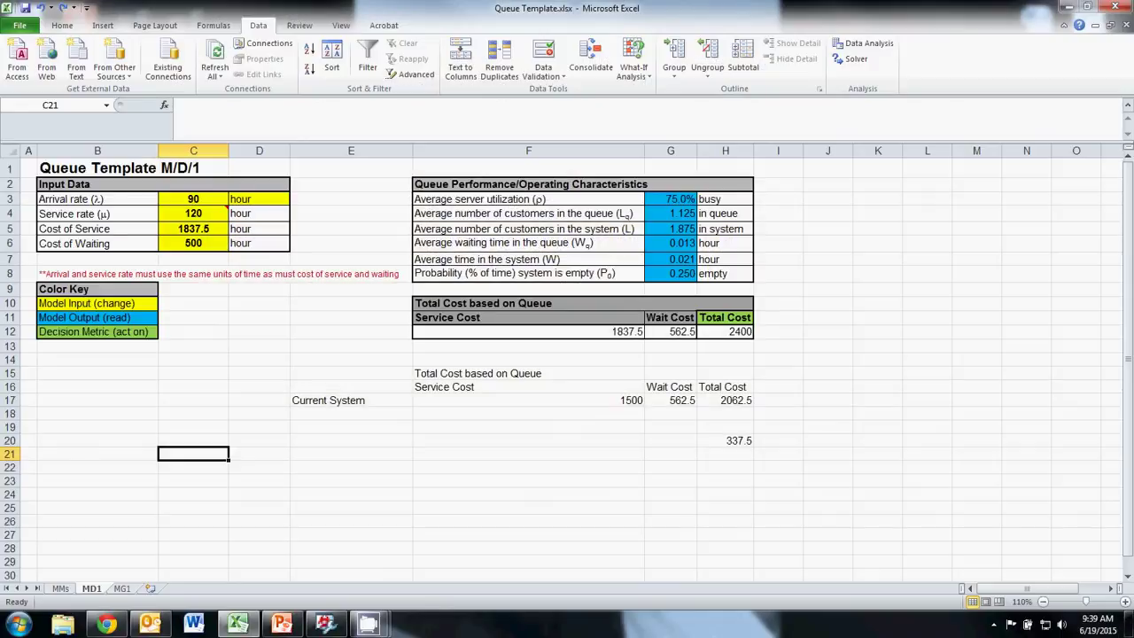
- Review the arrival rate, service rate and cost of service inputs in C3:C5
{"action": "left_click", "coordinate": [191, 214]}
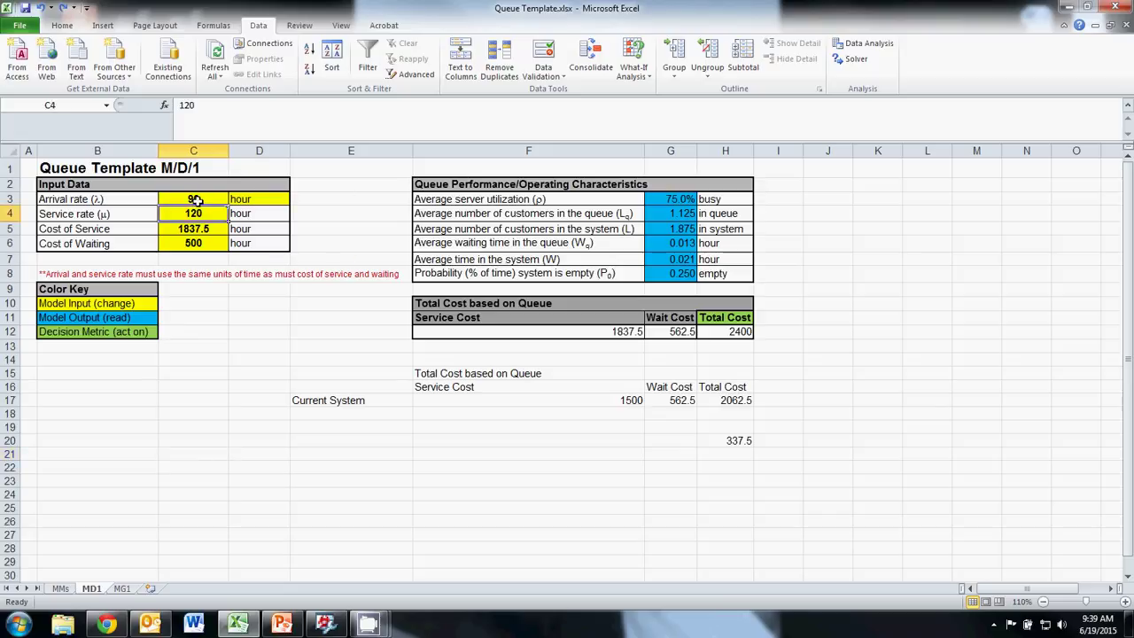
{"action": "left_click", "coordinate": [196, 201]}
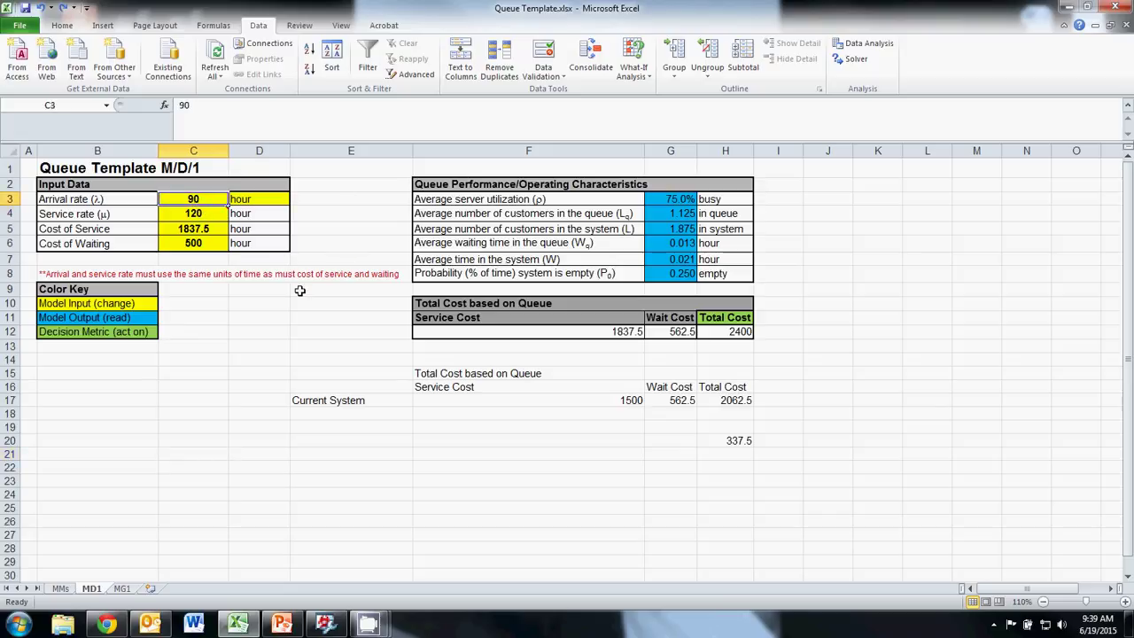
{"action": "left_click", "coordinate": [218, 217]}
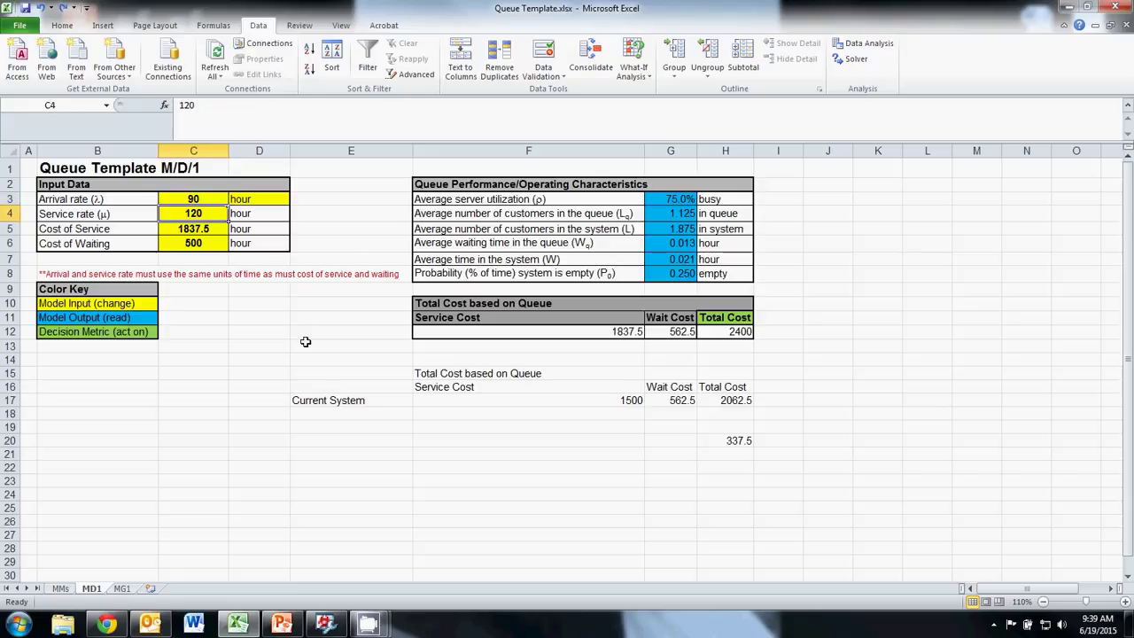
{"action": "key", "text": "Down"}
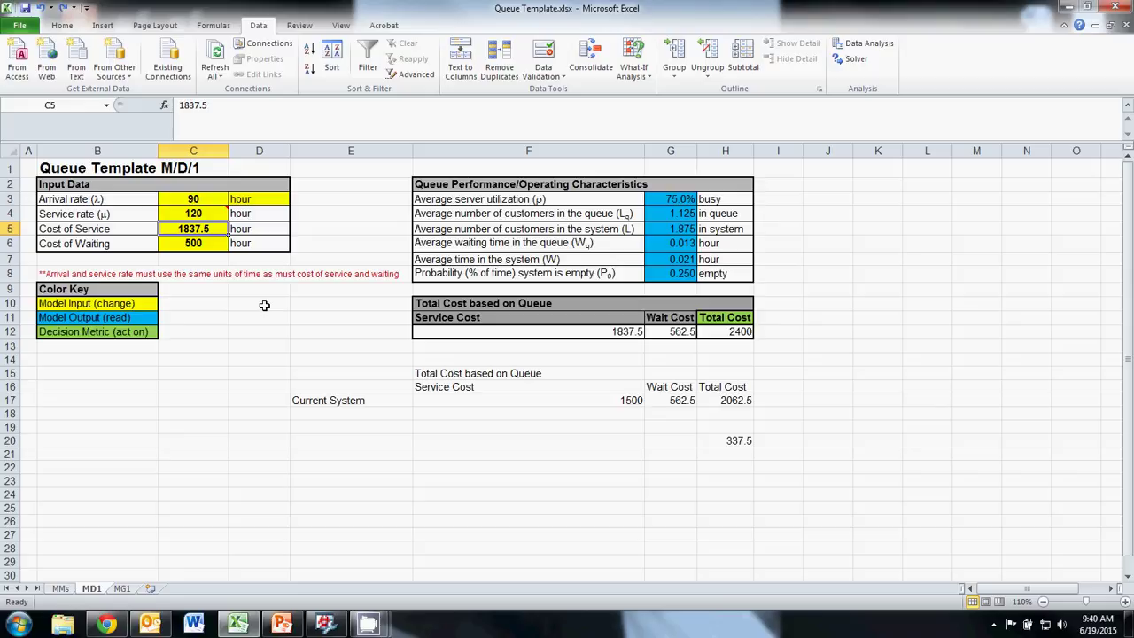
{"action": "left_click", "coordinate": [214, 203]}
{"action": "left_click", "coordinate": [213, 213]}
{"action": "left_click", "coordinate": [215, 230]}
{"action": "key", "text": "Left"}
{"action": "key", "text": "Right"}
{"action": "key", "text": "Up"}
{"action": "key", "text": "Up"}
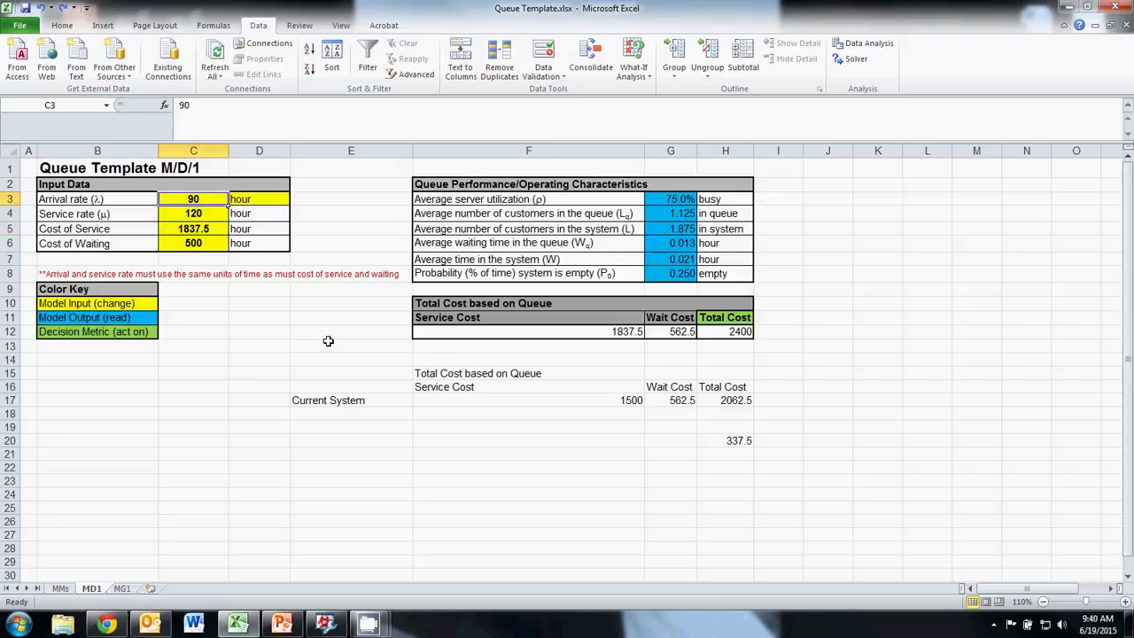
- Set the cost of service in C5 to 1500 and clear the old comparison from E14:I21
{"action": "key", "text": "Down"}
{"action": "key", "text": "Down"}
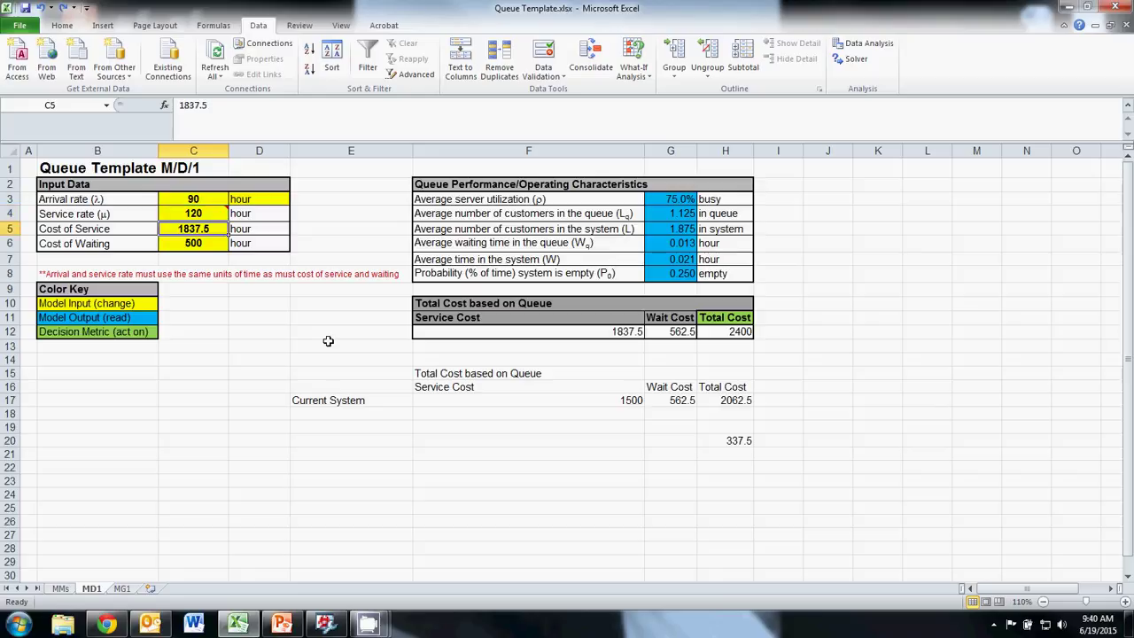
{"action": "type", "text": "1500"}
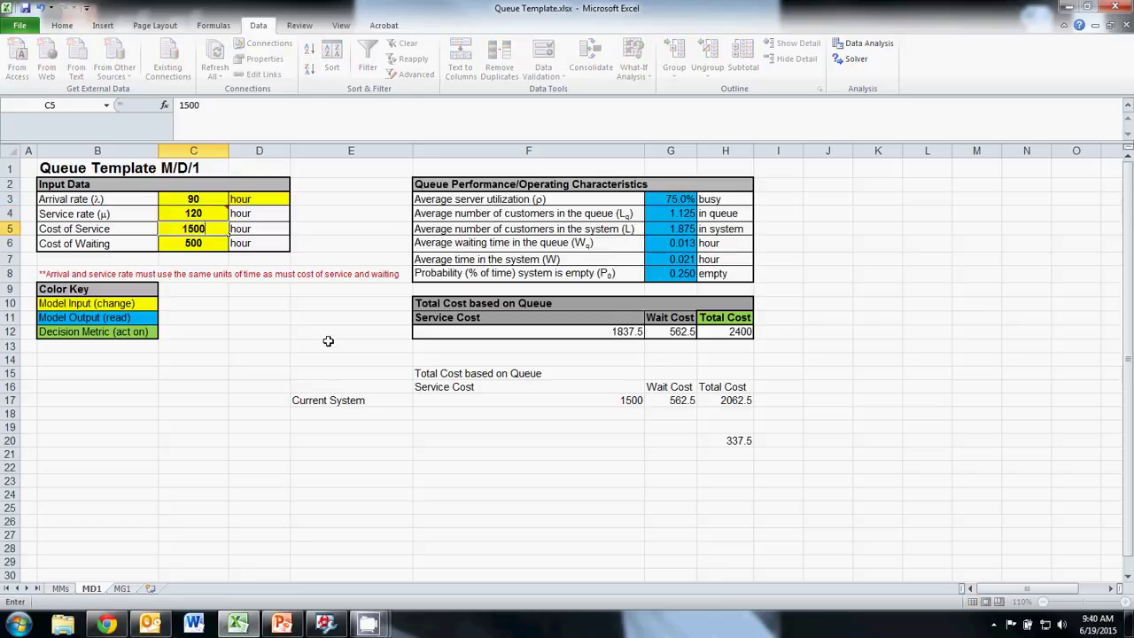
{"action": "key", "text": "Return"}
{"action": "key", "text": "Return"}
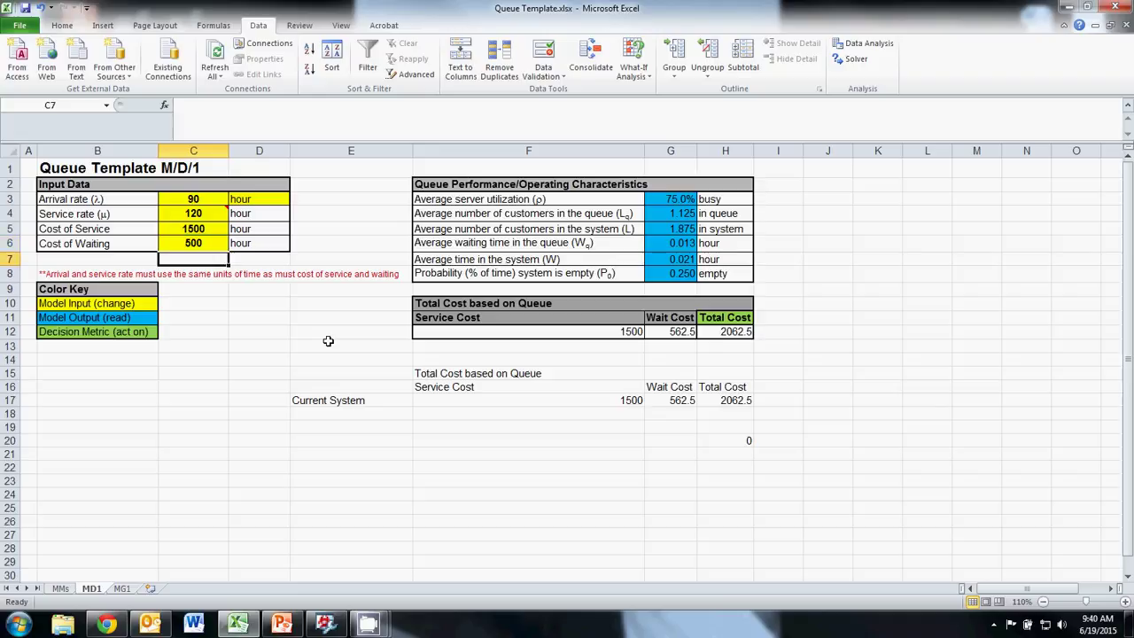
{"action": "left_click_drag", "start_coordinate": [316, 359], "coordinate": [761, 457]}
{"action": "key", "text": "Delete"}
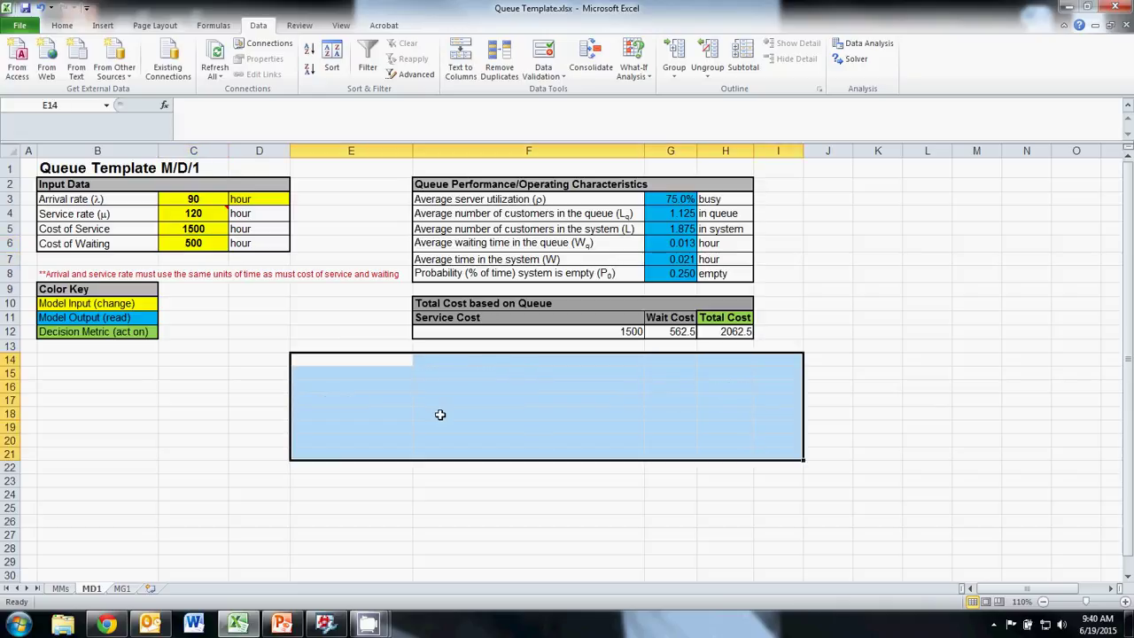
- Enter the comparison table headings Current System in F15 and New System in G15
{"action": "left_click", "coordinate": [440, 374]}
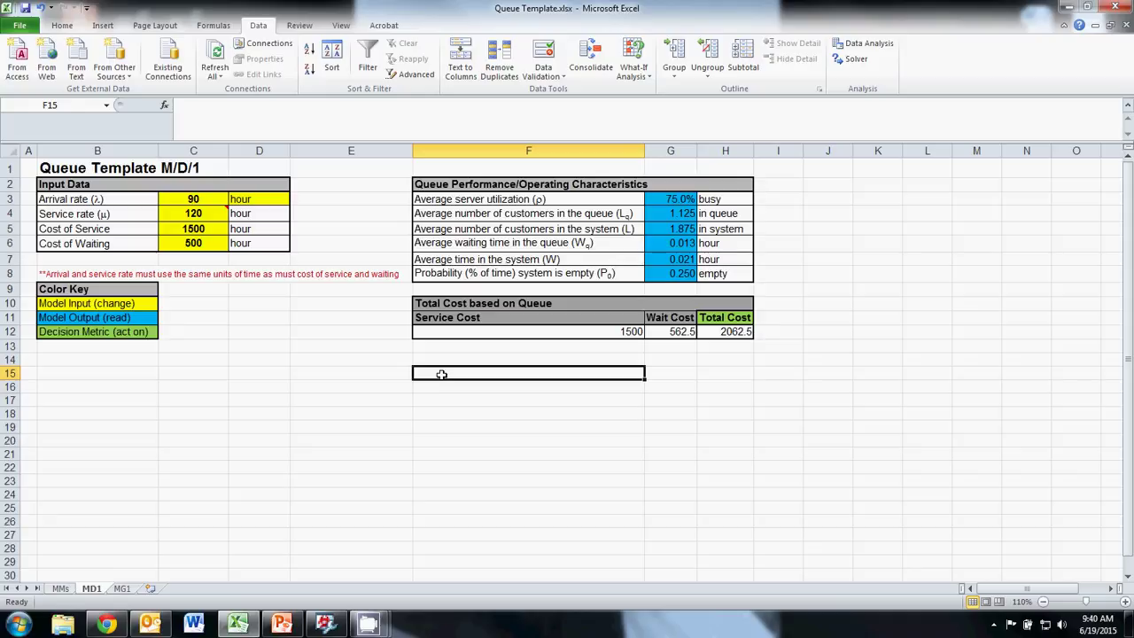
{"action": "type", "text": "New"}
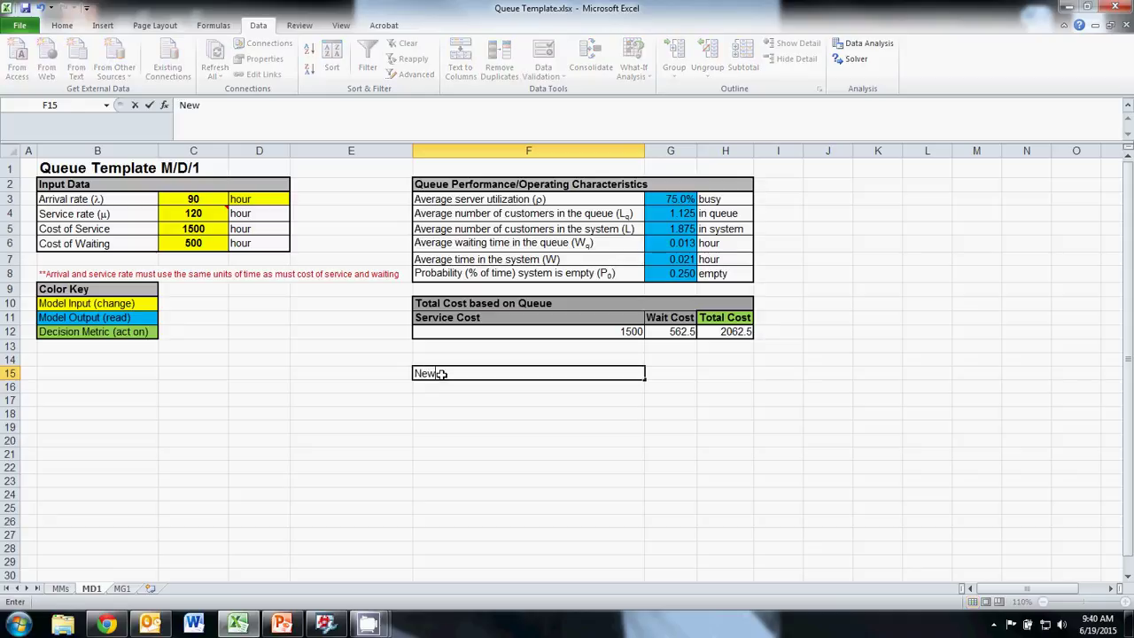
{"action": "key", "text": "BackSpace"}
{"action": "key", "text": "BackSpace"}
{"action": "key", "text": "BackSpace"}
{"action": "type", "text": "Current System"}
{"action": "key", "text": "Return"}
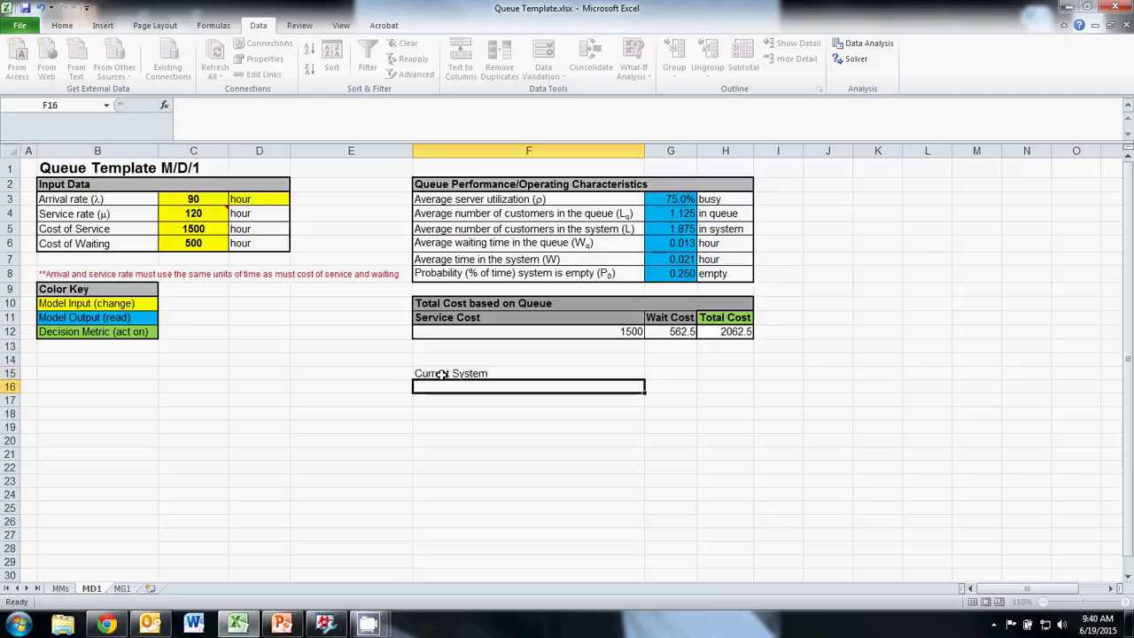
{"action": "key", "text": "Up"}
{"action": "key", "text": "Right"}
{"action": "type", "text": "New System"}
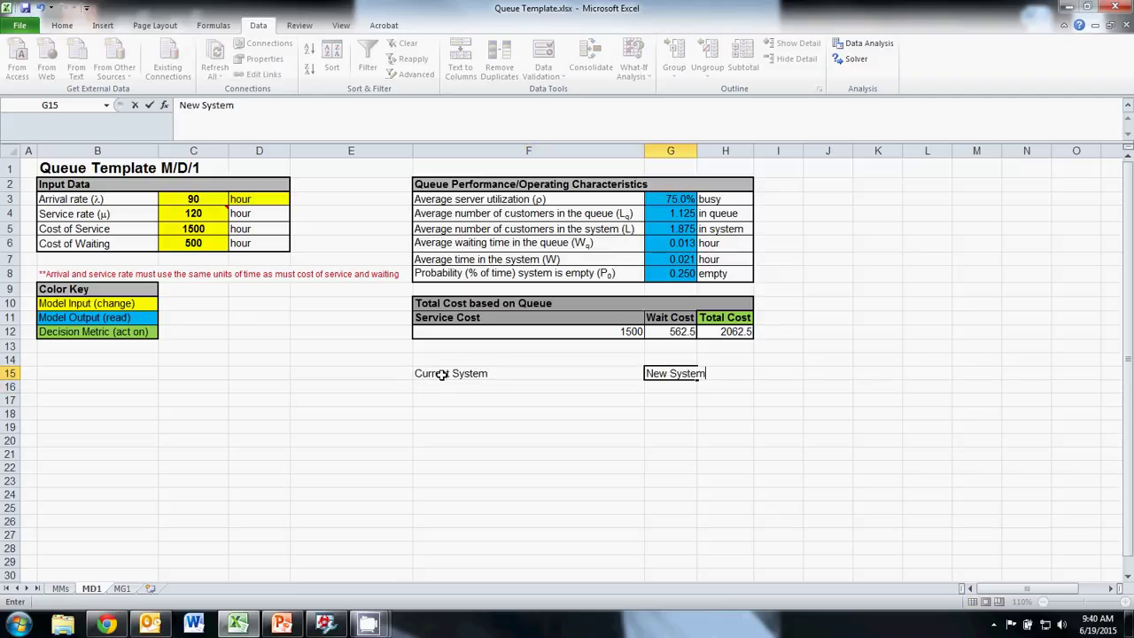
{"action": "key", "text": "Return"}
- Enter the service rates under the headings: 120 in F16 and 150 in G16
{"action": "key", "text": "Left"}
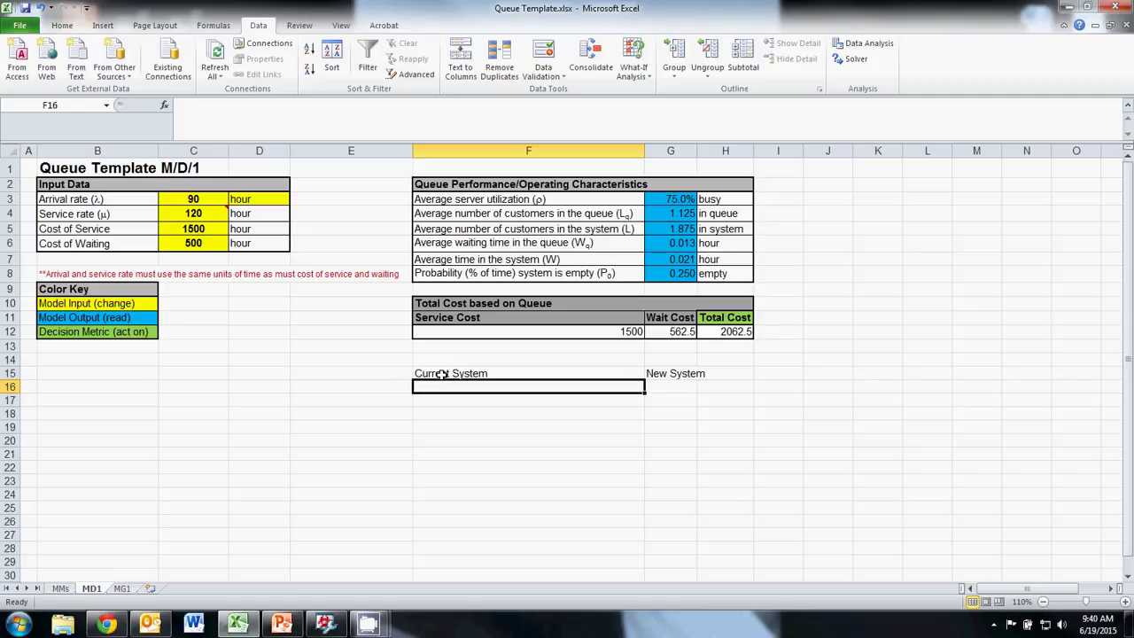
{"action": "type", "text": "120"}
{"action": "key", "text": "Tab"}
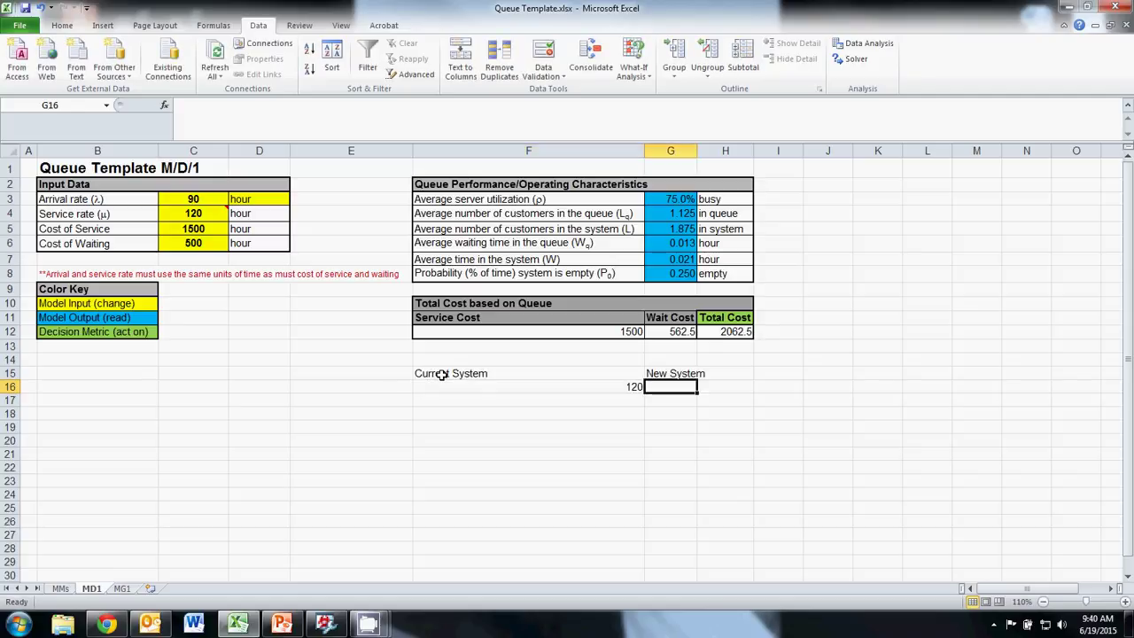
{"action": "type", "text": "150"}
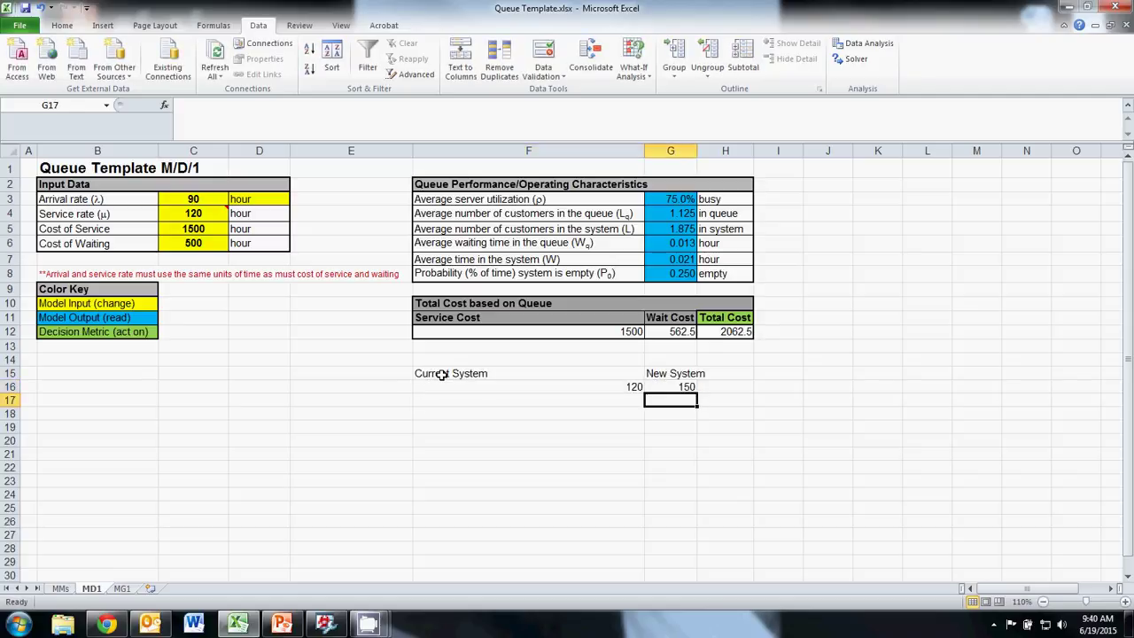
{"action": "key", "text": "Return"}
- Start the arrival rate column with 90 in E17 and the formula =E17+1 in E18
{"action": "key", "text": "Left"}
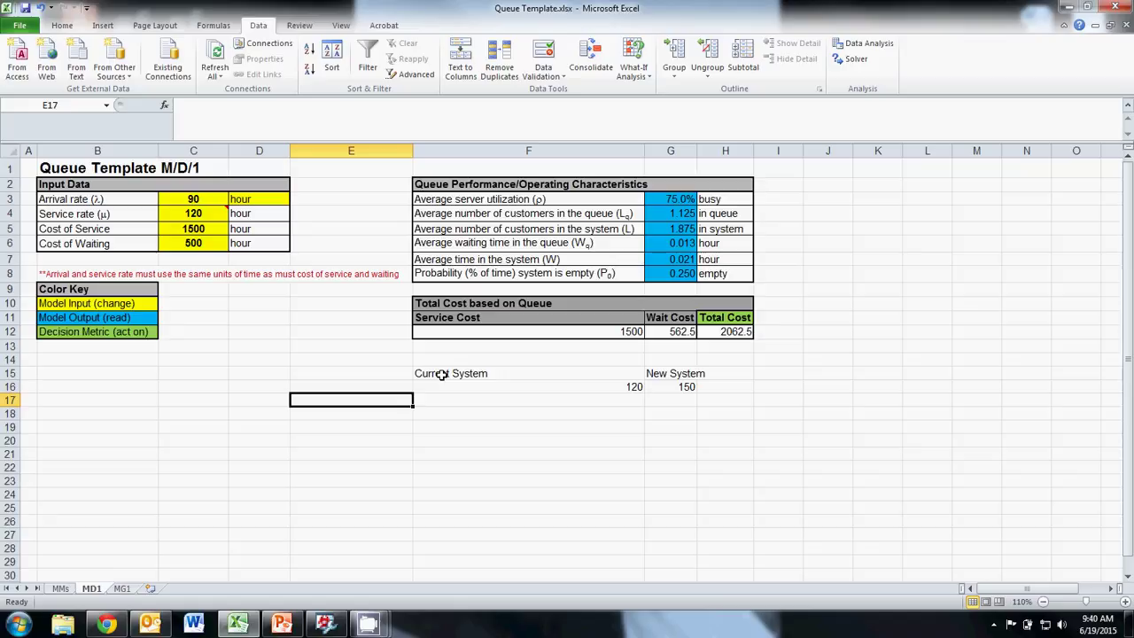
{"action": "type", "text": "90"}
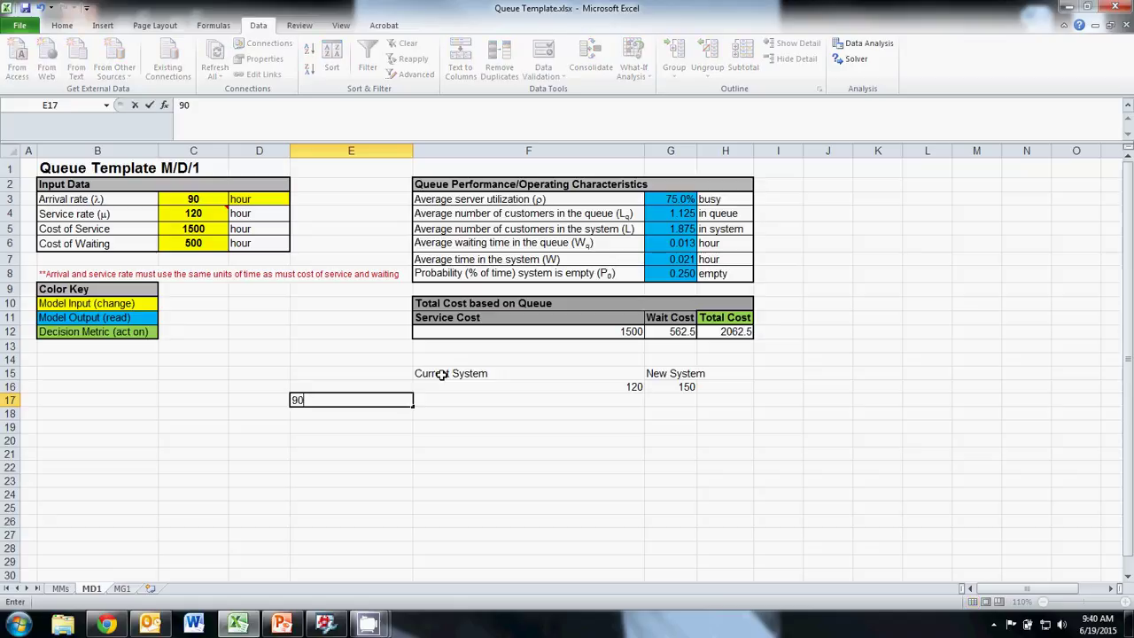
{"action": "key", "text": "Return"}
{"action": "type", "text": "="}
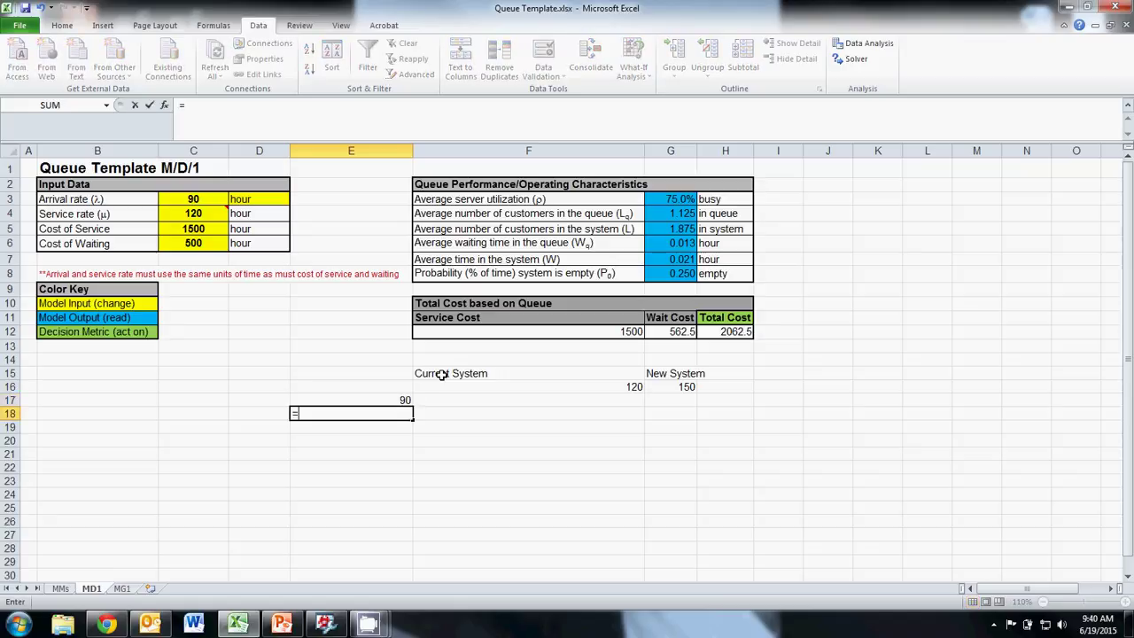
{"action": "key", "text": "Up"}
{"action": "type", "text": "+1"}
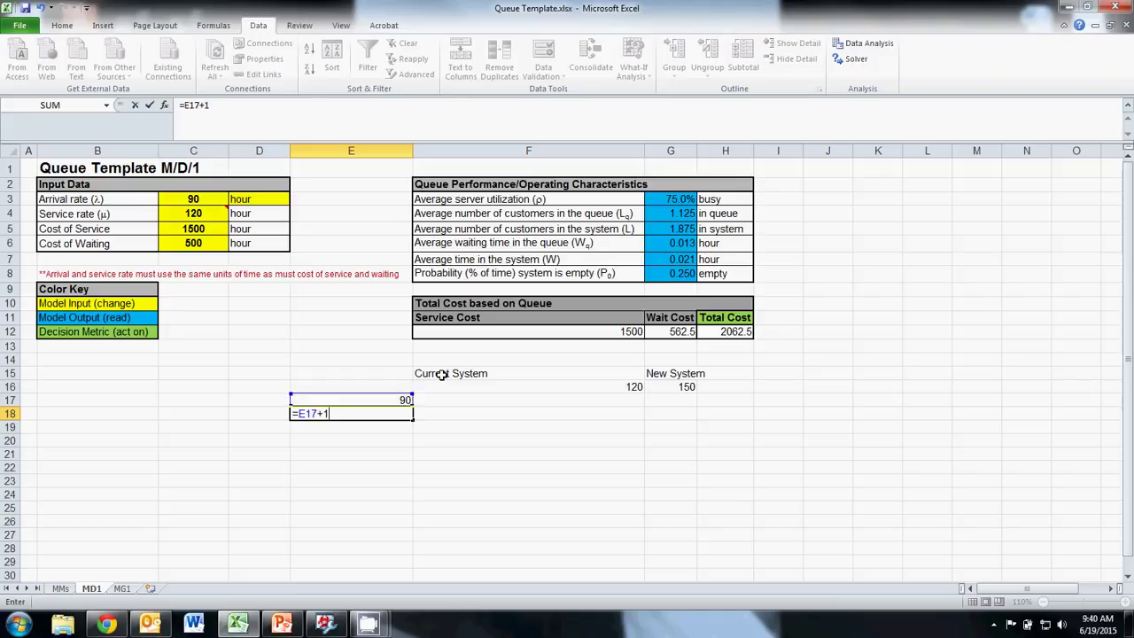
{"action": "key", "text": "Return"}
- Fill the E18 formula down so the arrival rates run to 100 in E27, with E28 left empty
{"action": "left_click", "coordinate": [408, 415]}
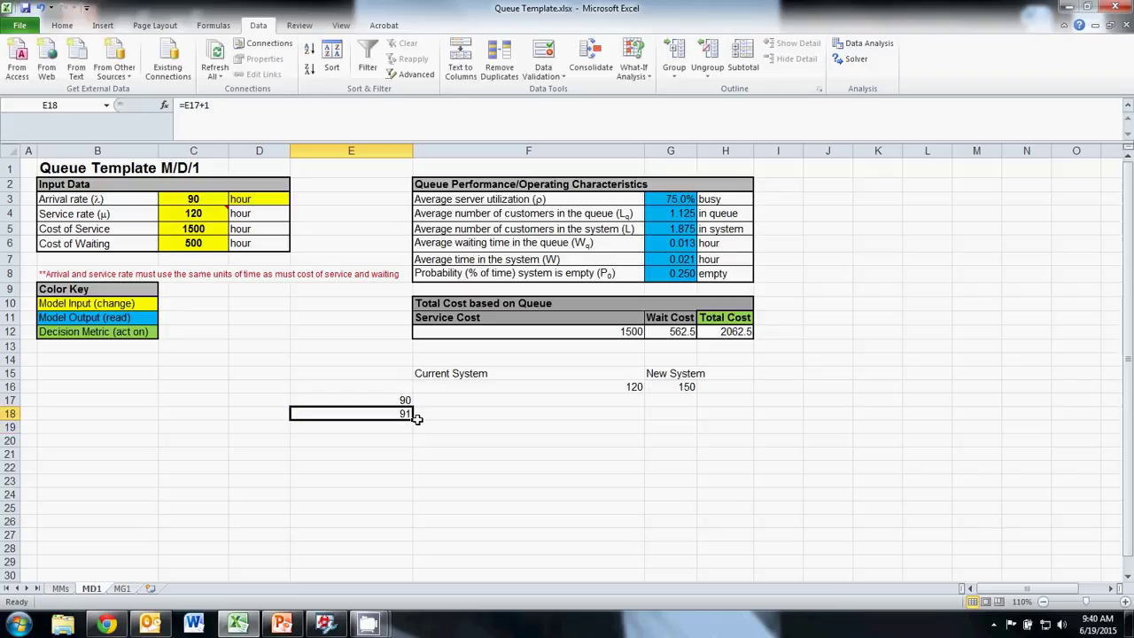
{"action": "left_click_drag", "start_coordinate": [413, 420], "coordinate": [414, 551]}
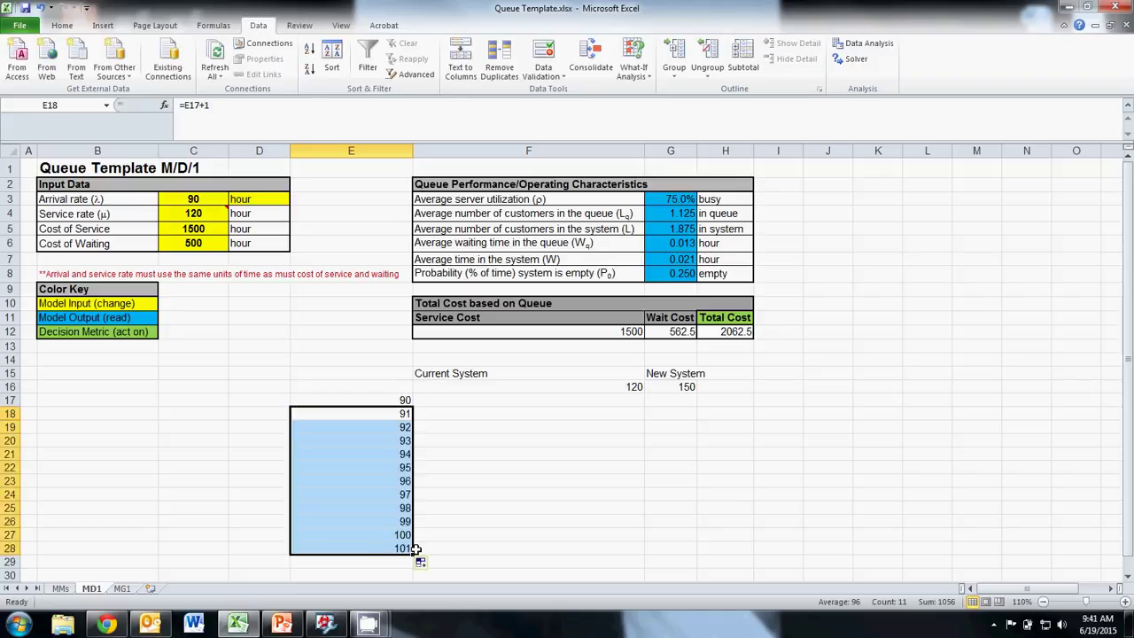
{"action": "left_click", "coordinate": [398, 547]}
{"action": "key", "text": "Delete"}
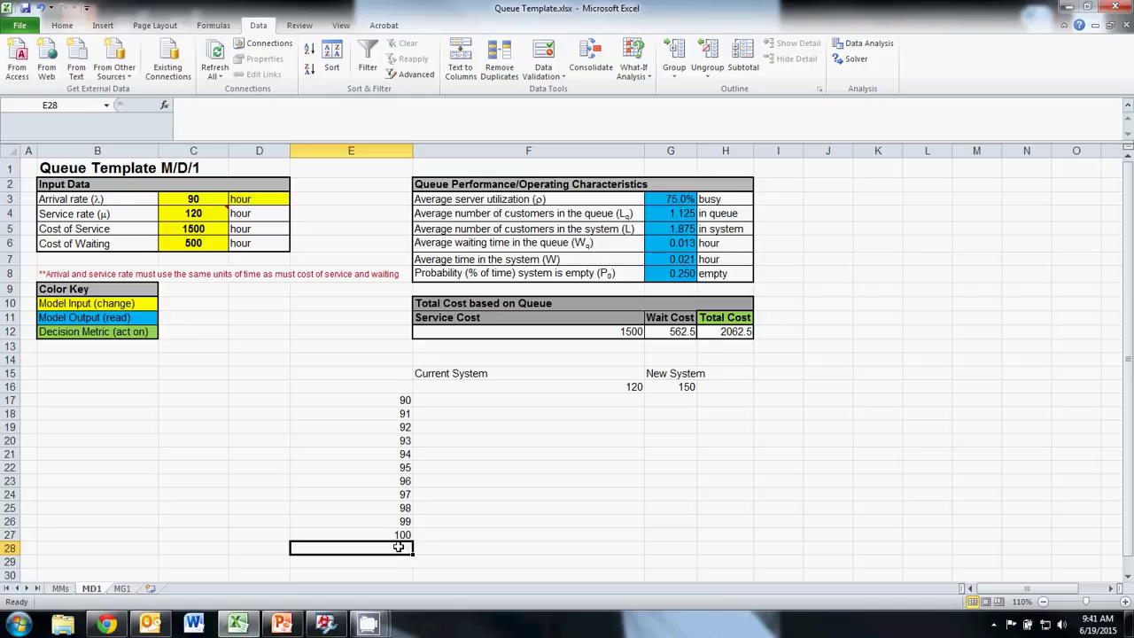
{"action": "left_click", "coordinate": [469, 504]}
- Enter the total cost formula =C5+C6*G4 in the table's corner cell E16
{"action": "left_click", "coordinate": [397, 388]}
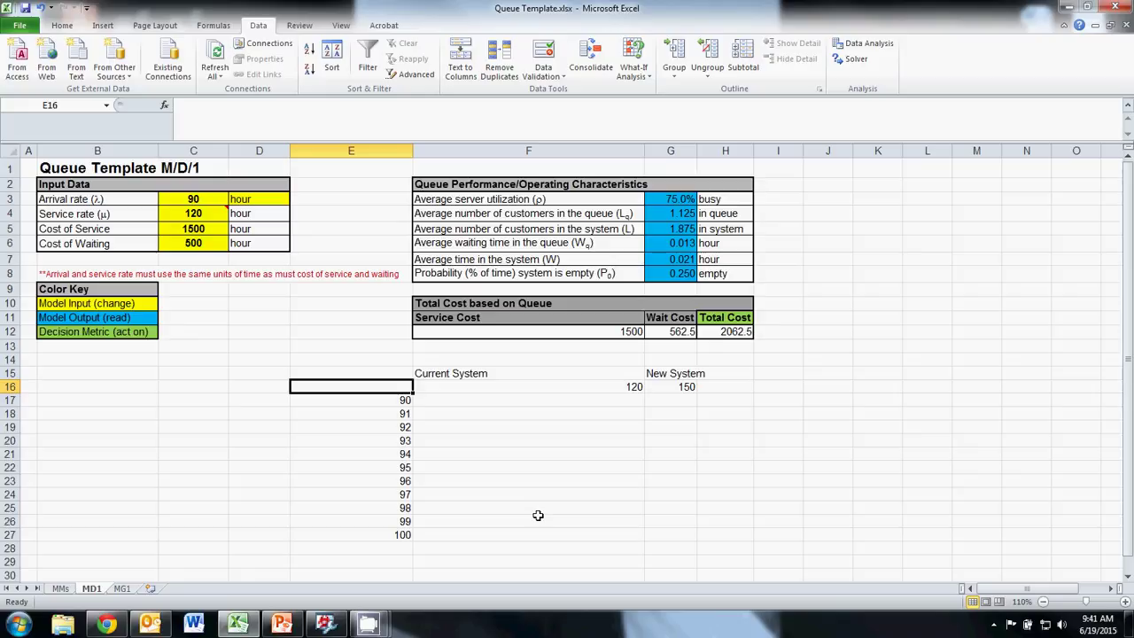
{"action": "type", "text": "="}
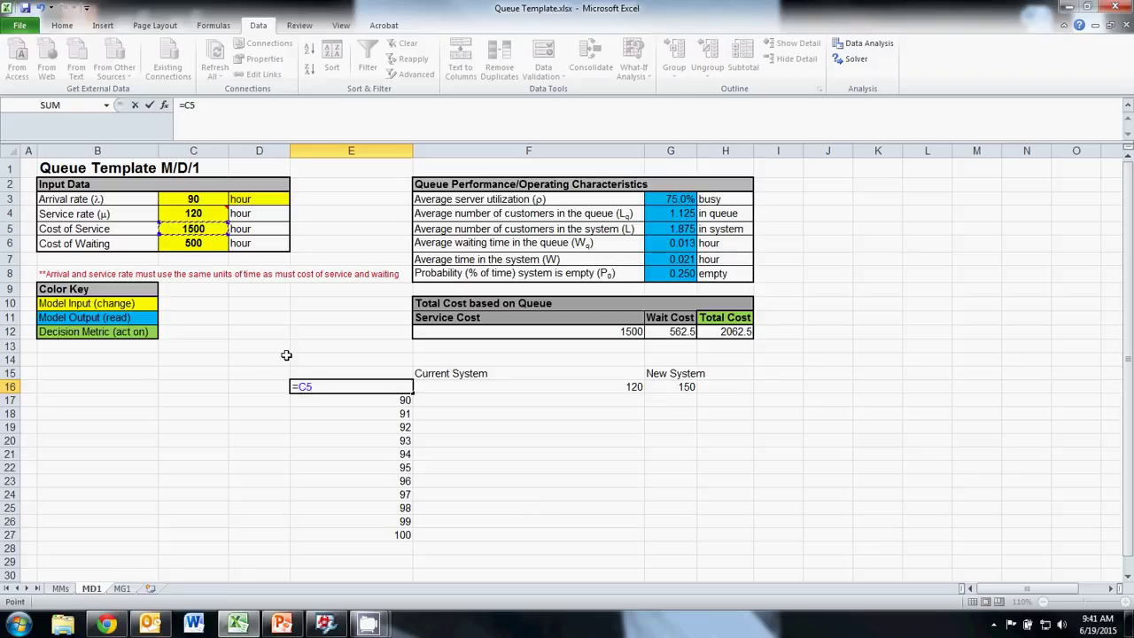
{"action": "type", "text": "+"}
{"action": "left_click", "coordinate": [212, 246]}
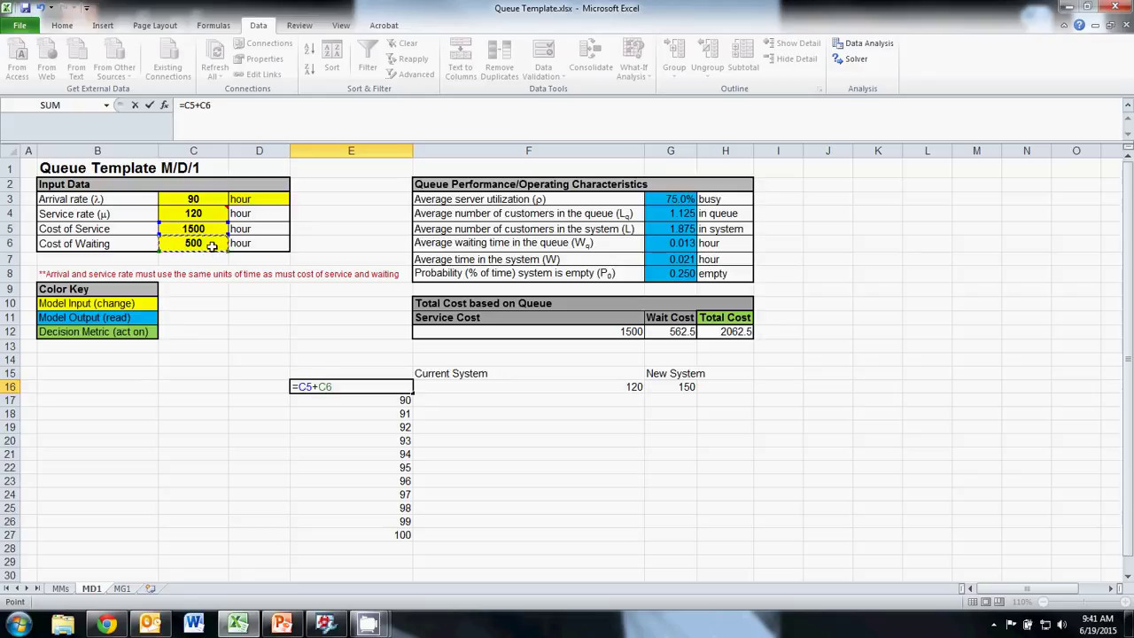
{"action": "type", "text": "*"}
{"action": "left_click", "coordinate": [676, 215]}
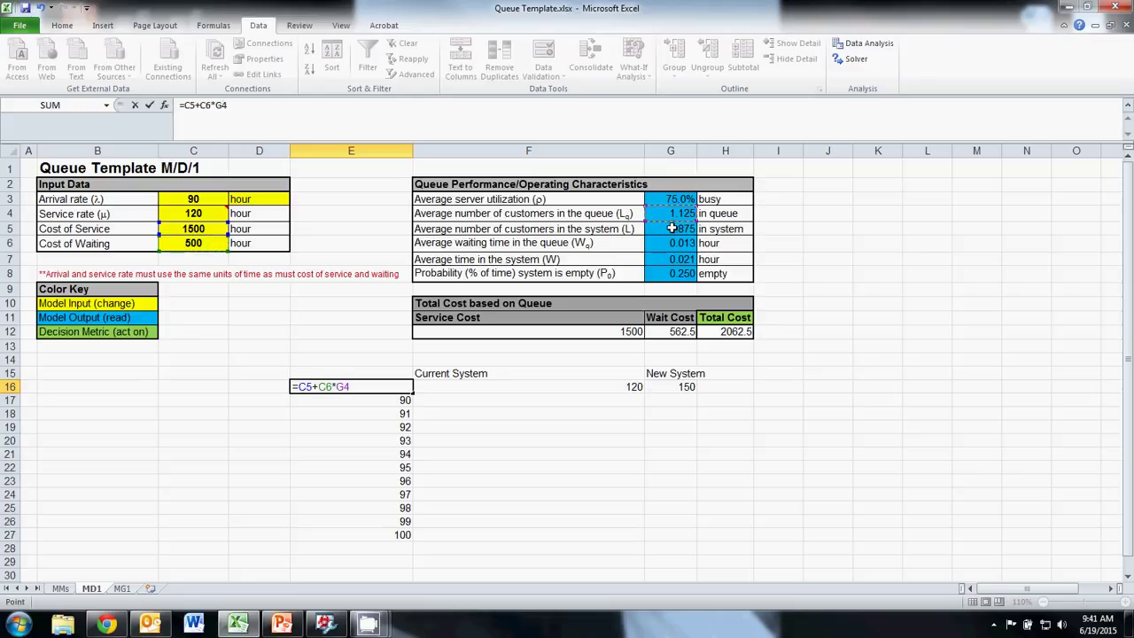
{"action": "key", "text": "Return"}
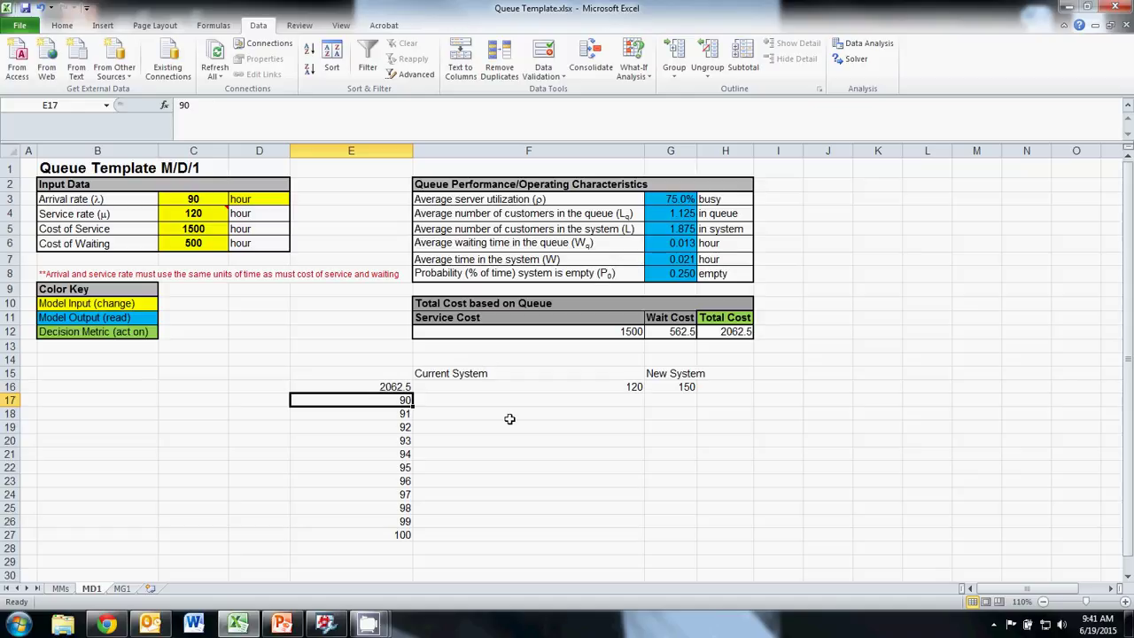
{"action": "left_click", "coordinate": [671, 443]}
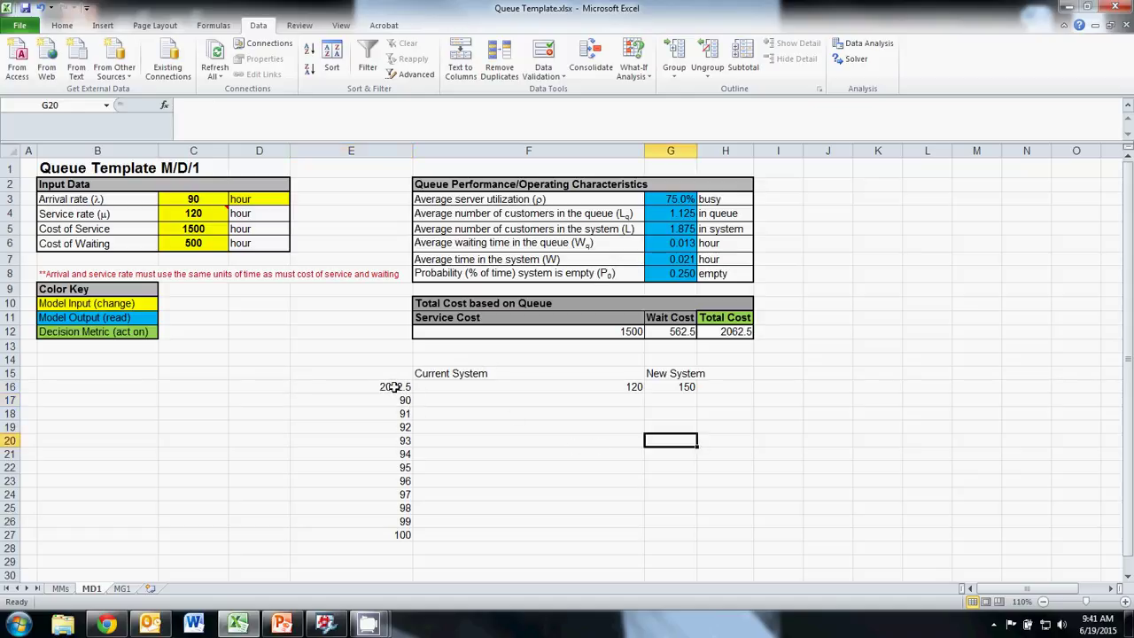
- Create a two-way data table over E16:G27 with C4 as row input cell and C3 as column input cell
{"action": "left_click_drag", "start_coordinate": [393, 388], "coordinate": [679, 533]}
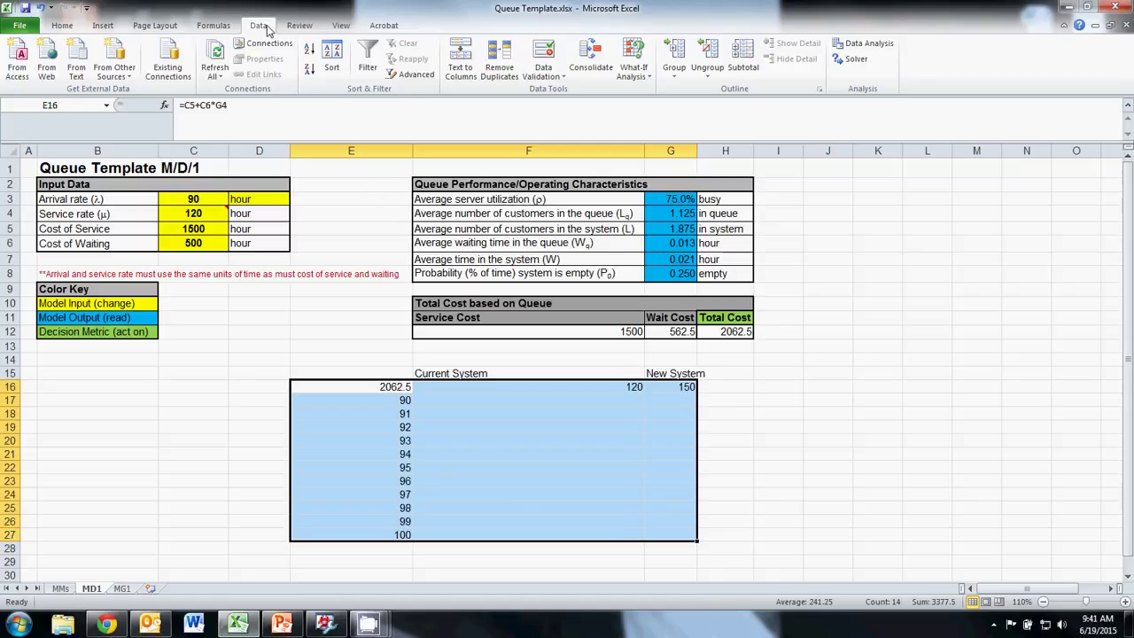
{"action": "left_click", "coordinate": [632, 69]}
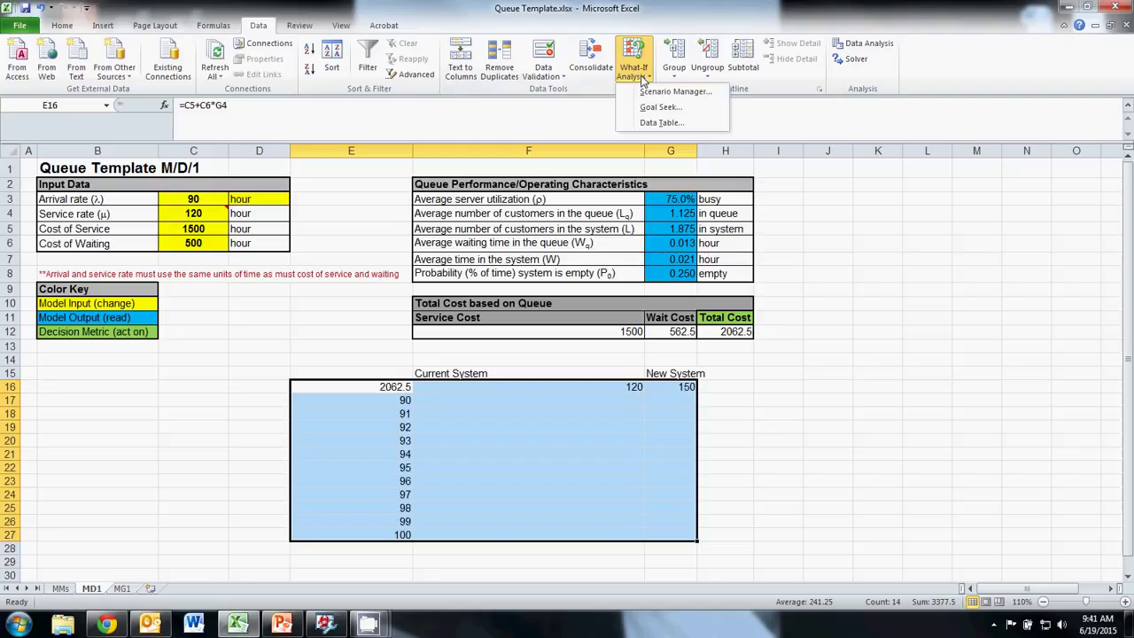
{"action": "left_click", "coordinate": [660, 123]}
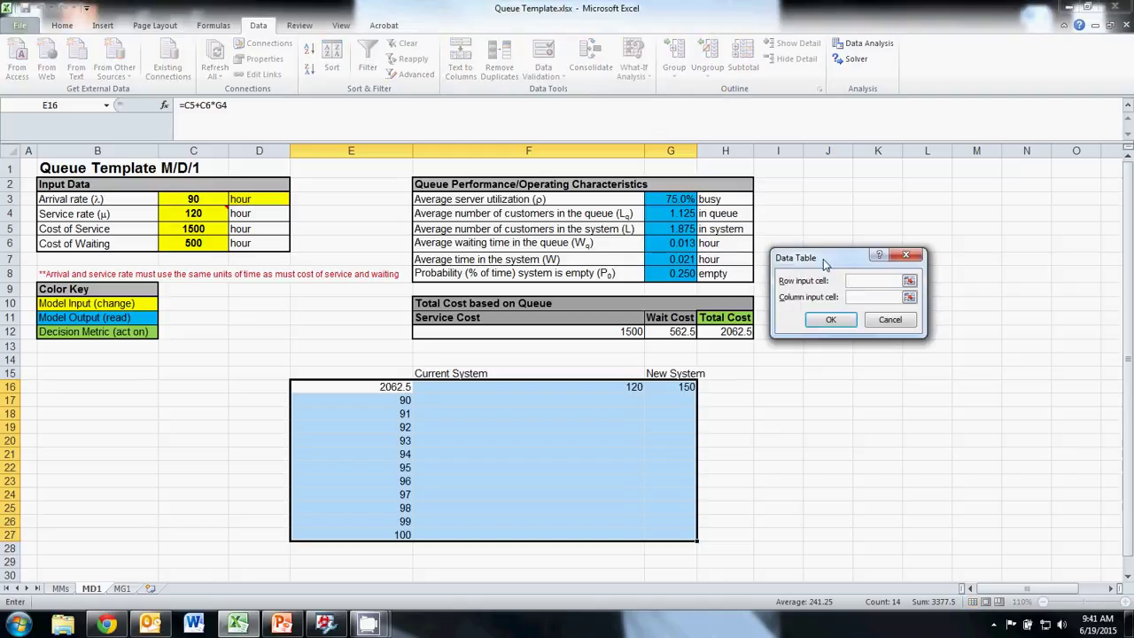
{"action": "left_click_drag", "start_coordinate": [824, 263], "coordinate": [825, 259]}
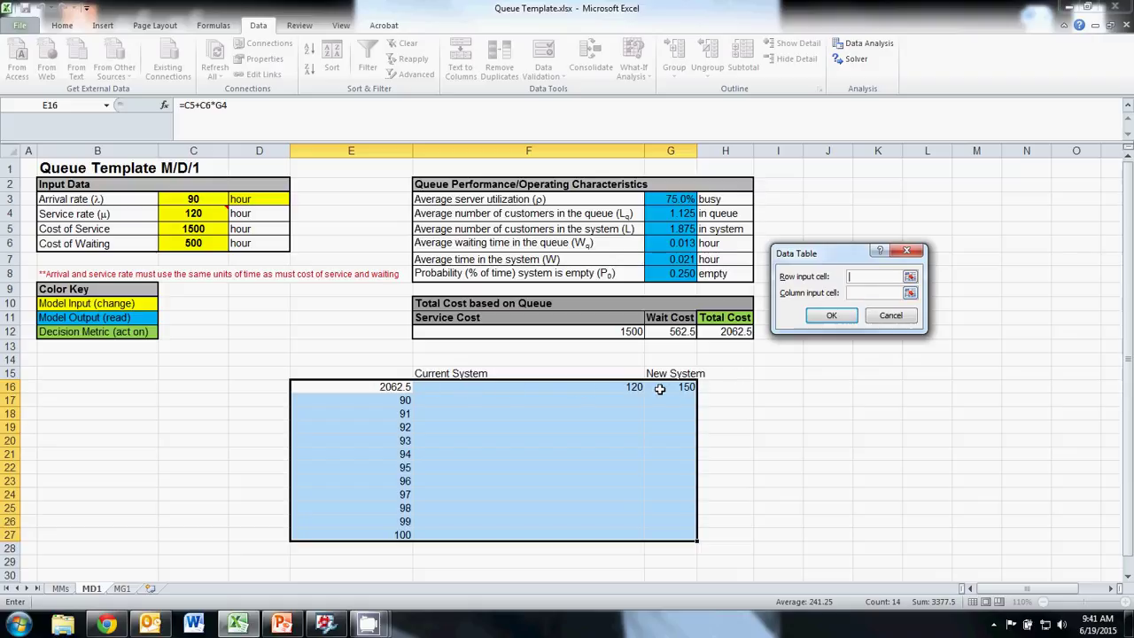
{"action": "left_click", "coordinate": [193, 213]}
{"action": "left_click", "coordinate": [859, 293]}
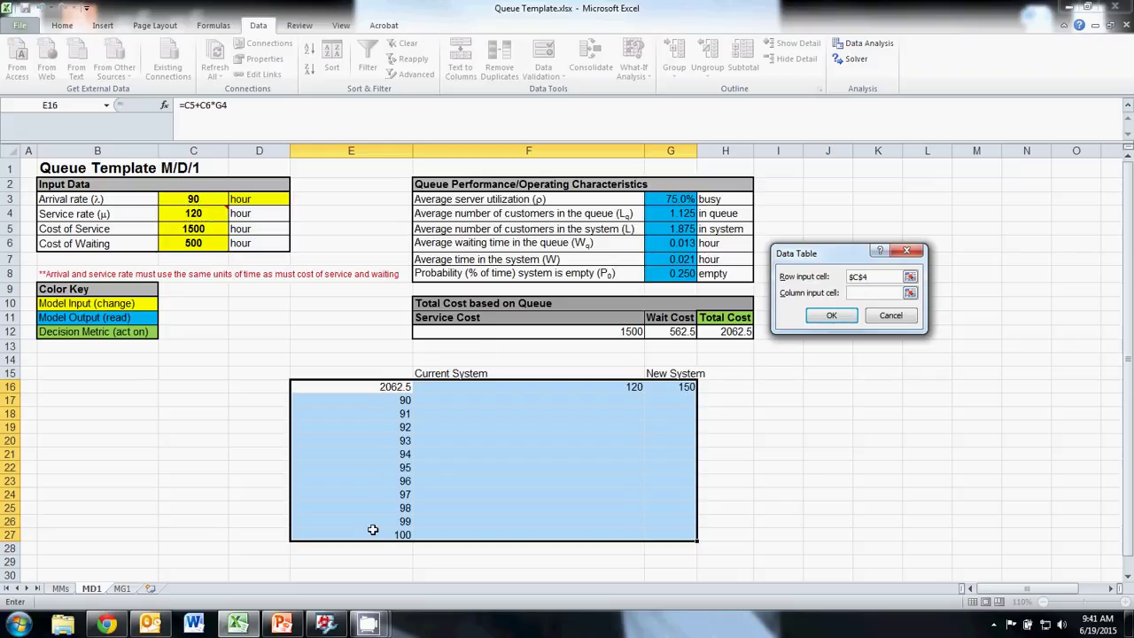
{"action": "left_click", "coordinate": [193, 199]}
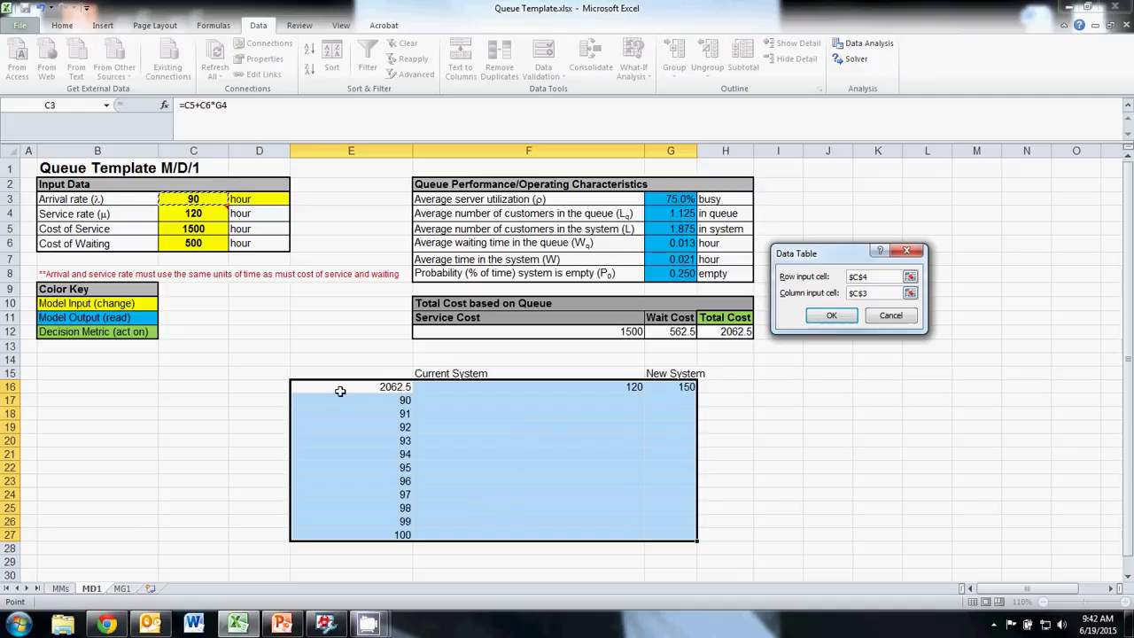
{"action": "left_click", "coordinate": [831, 316]}
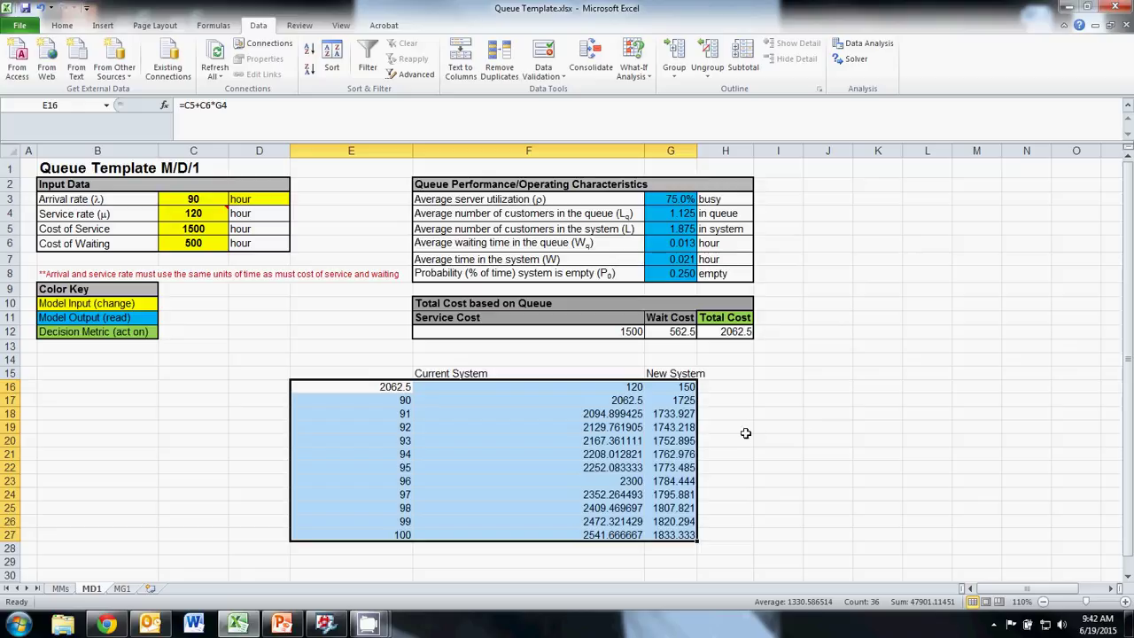
- Add 500 to the new system's costs with =G17+500 in H17 and fill it down to H27
{"action": "left_click", "coordinate": [724, 373]}
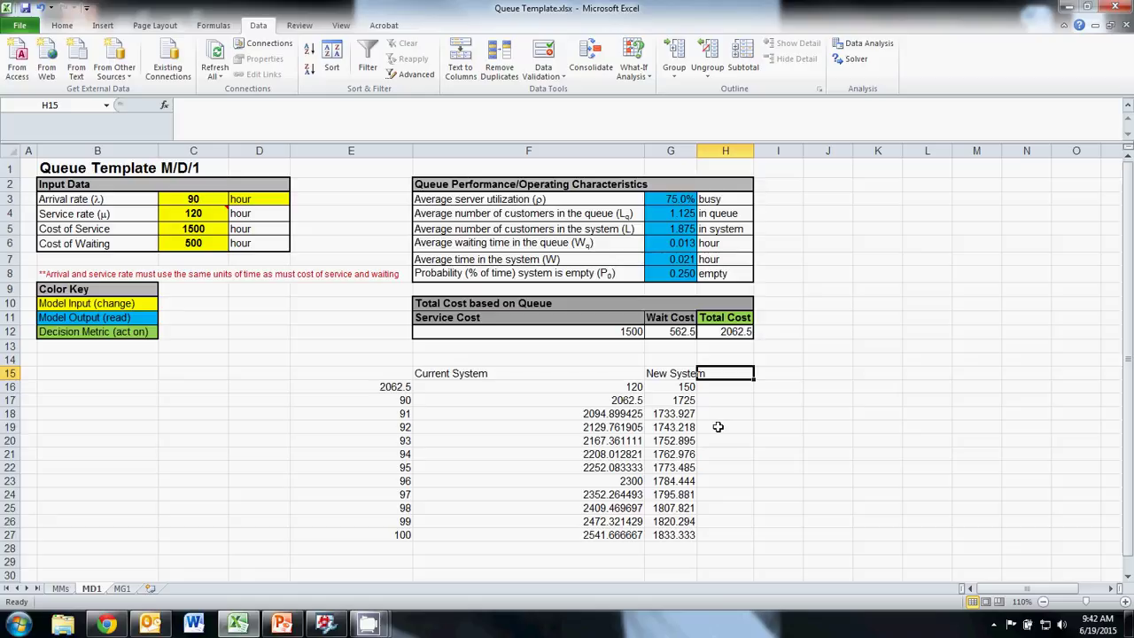
{"action": "left_click", "coordinate": [727, 403]}
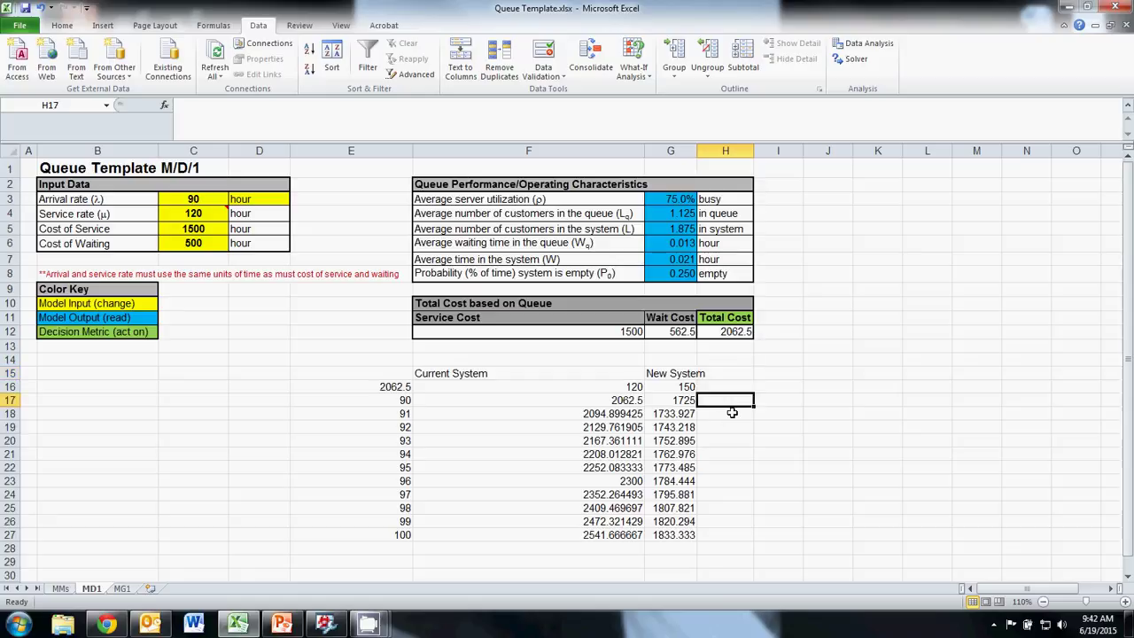
{"action": "type", "text": "="}
{"action": "key", "text": "Left"}
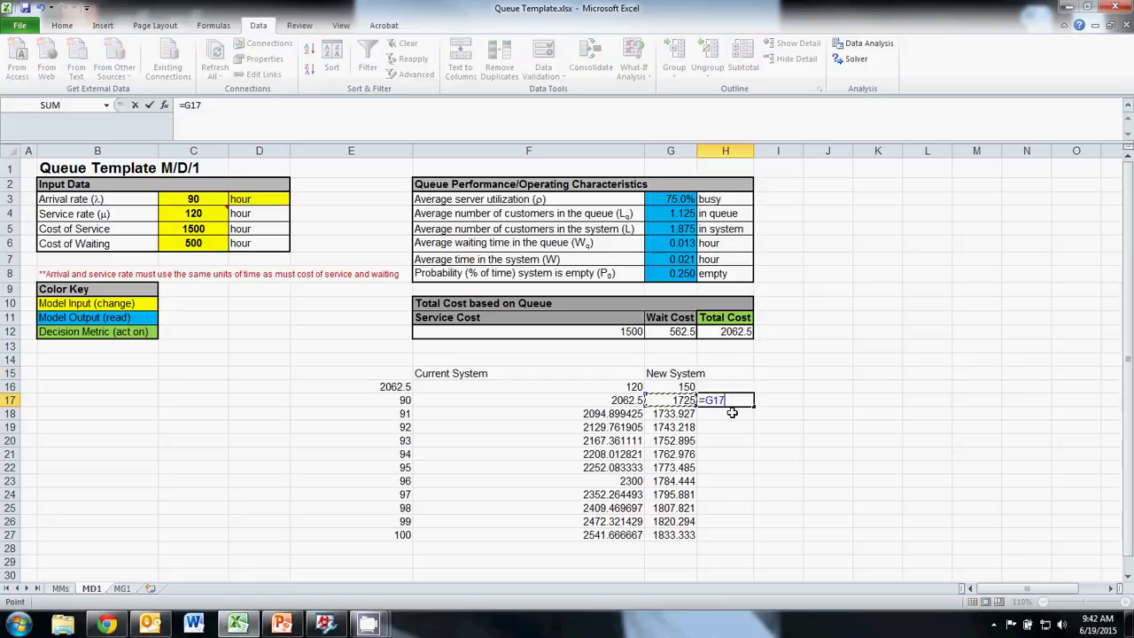
{"action": "type", "text": "+500"}
{"action": "key", "text": "Return"}
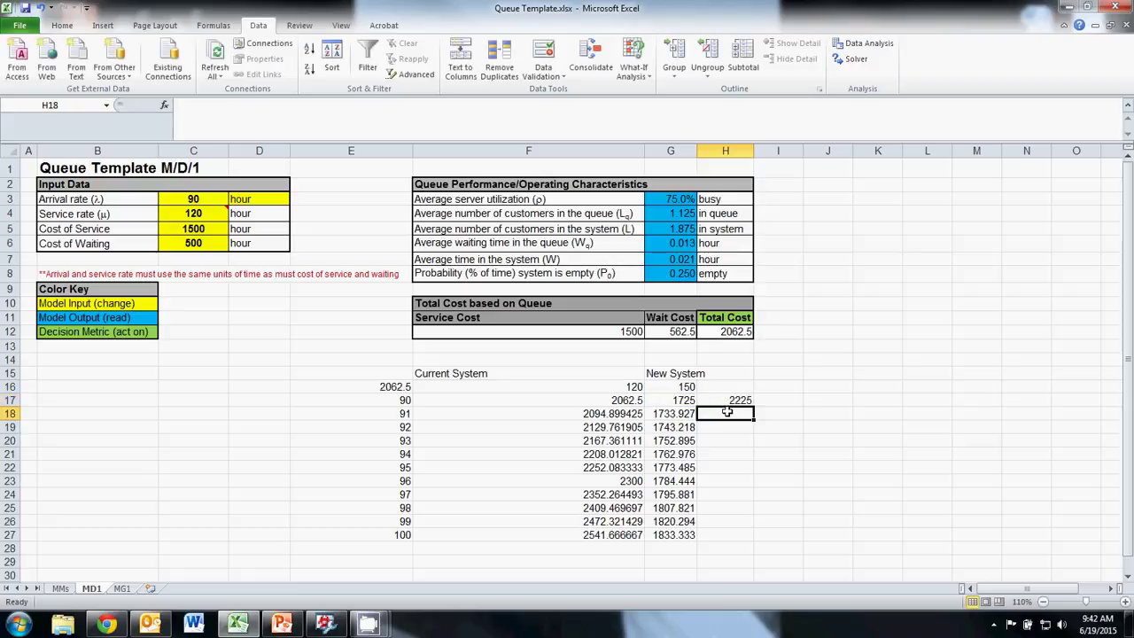
{"action": "left_click", "coordinate": [733, 401]}
{"action": "left_click_drag", "start_coordinate": [752, 409], "coordinate": [751, 545]}
- Move the New System heading from G15 to H15
{"action": "left_click", "coordinate": [827, 521]}
{"action": "left_click", "coordinate": [691, 373]}
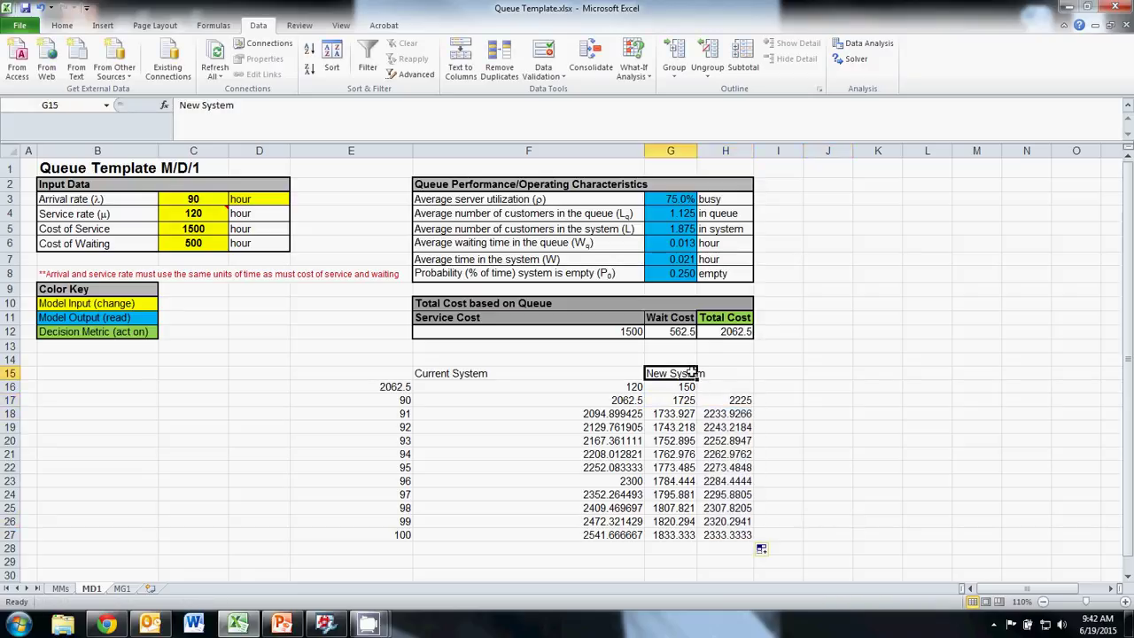
{"action": "left_click_drag", "start_coordinate": [691, 372], "coordinate": [744, 373]}
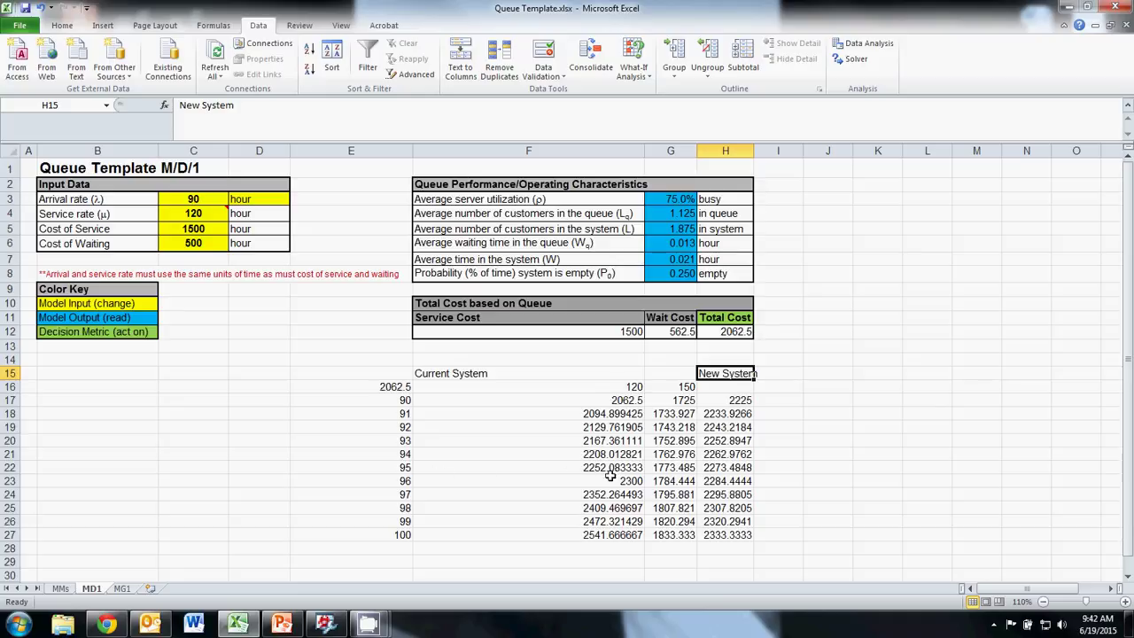
- Compare the current and new system costs in the rows for arrival rates 96 and 95
{"action": "left_click_drag", "start_coordinate": [611, 477], "coordinate": [722, 480]}
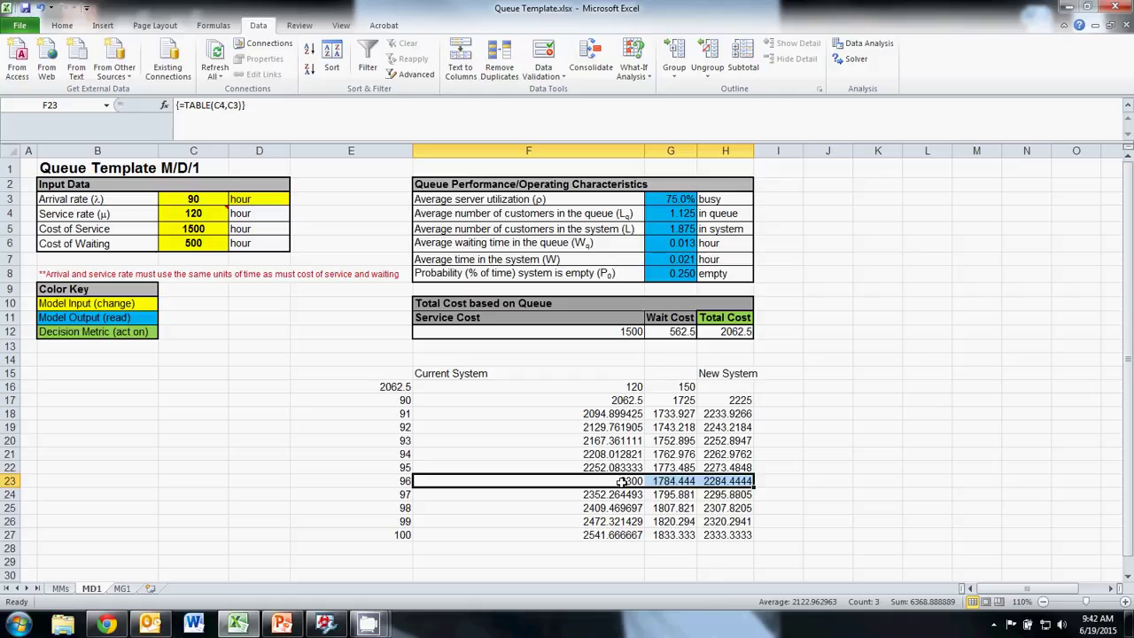
{"action": "left_click", "coordinate": [733, 468]}
{"action": "left_click_drag", "start_coordinate": [708, 467], "coordinate": [611, 470]}
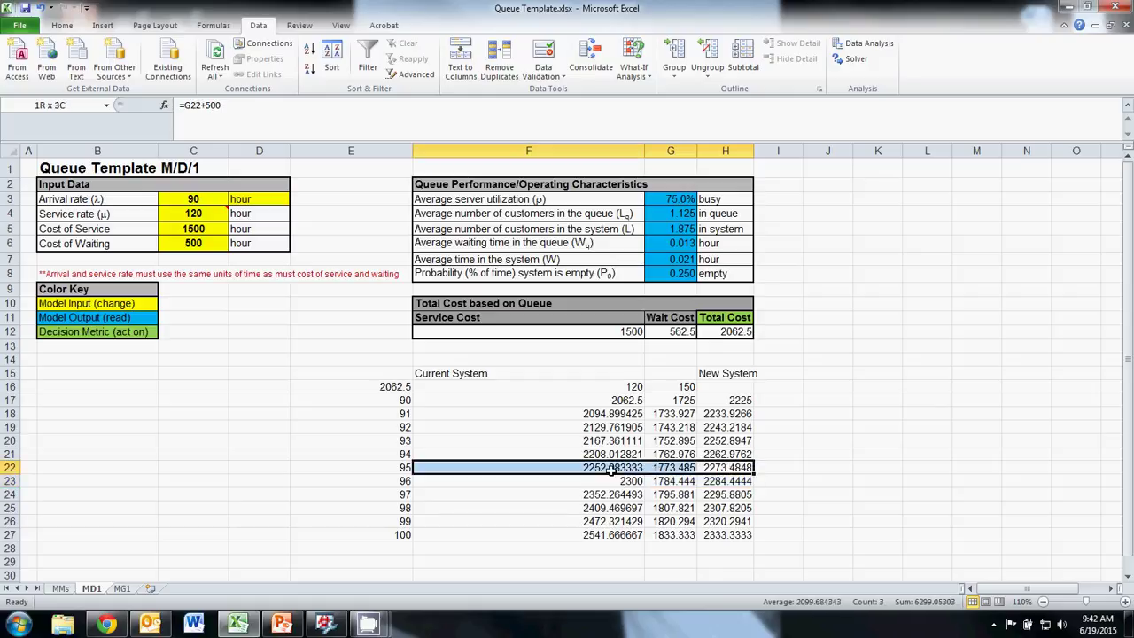